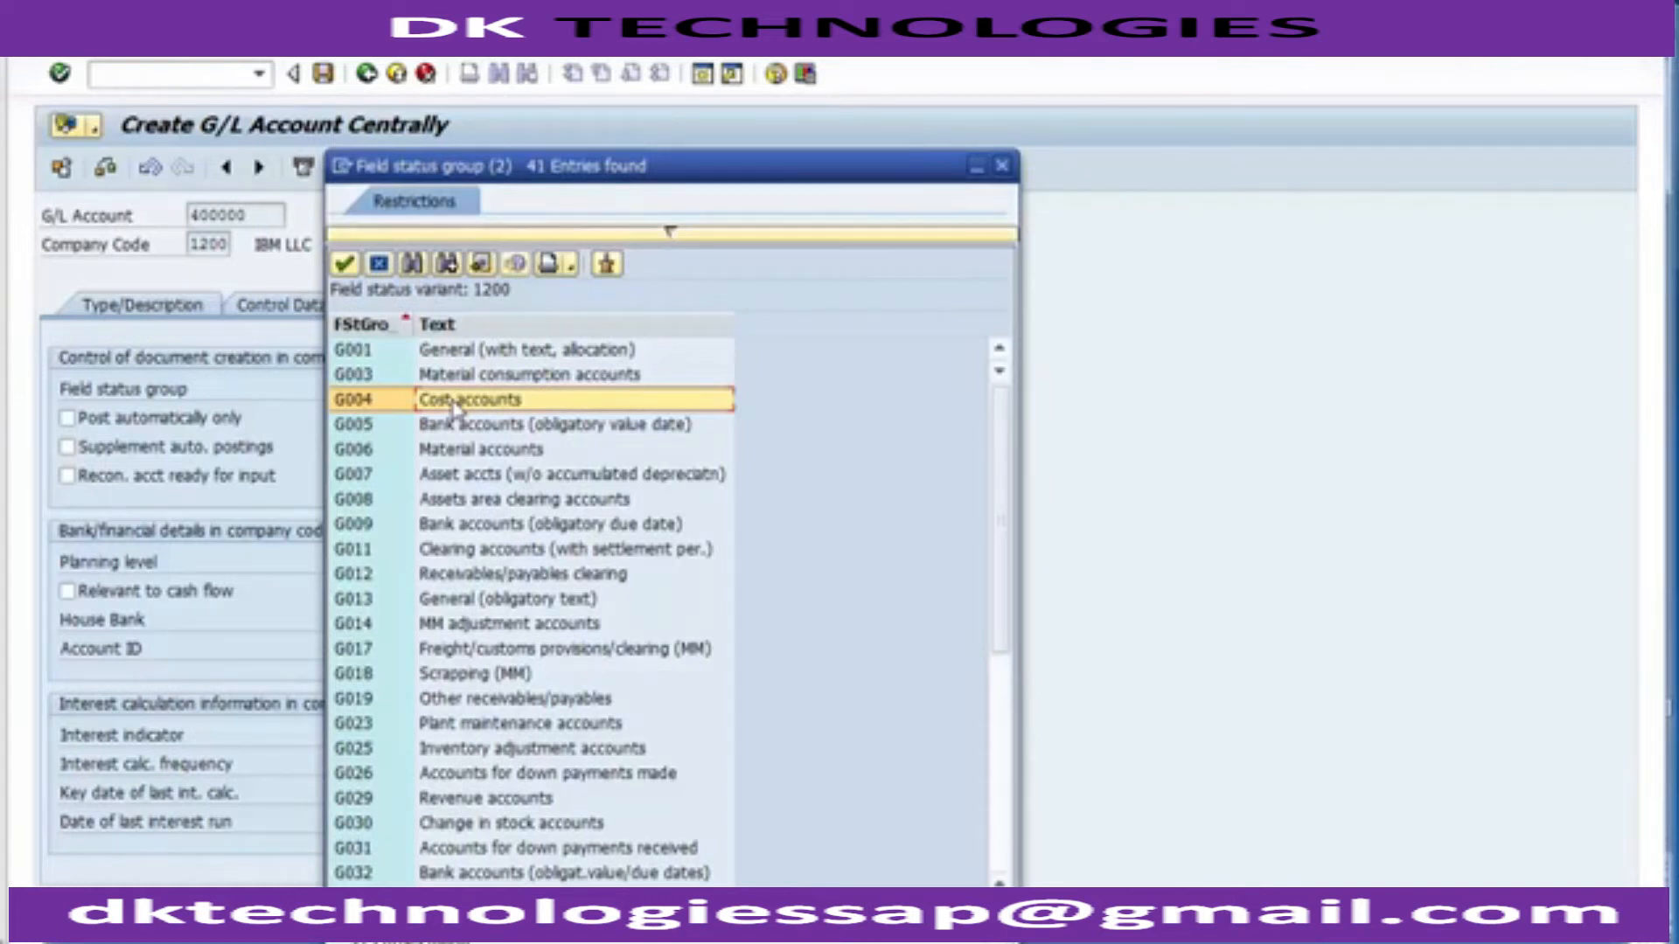
# Step: Assign field status group G004 (Cost accounts) to the new G/L account and save it, accepting the sort indicator warning
pyautogui.doubleClick(456, 404)
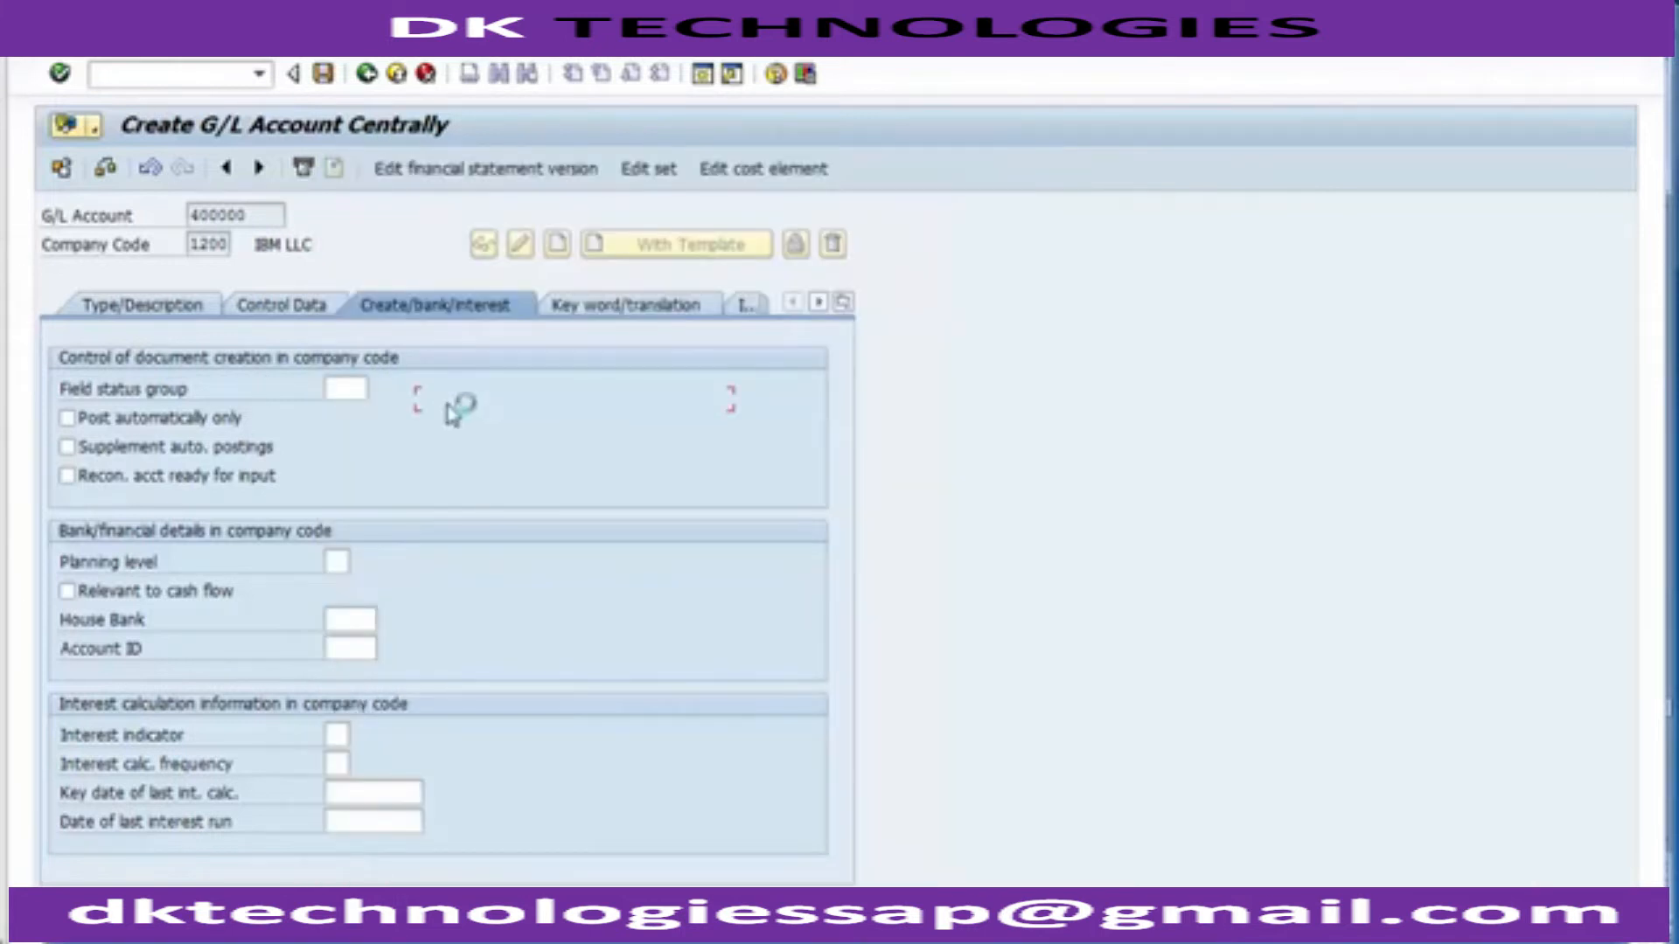
pyautogui.moveTo(269, 218); pyautogui.dragTo(186, 216)
pyautogui.click(344, 223)
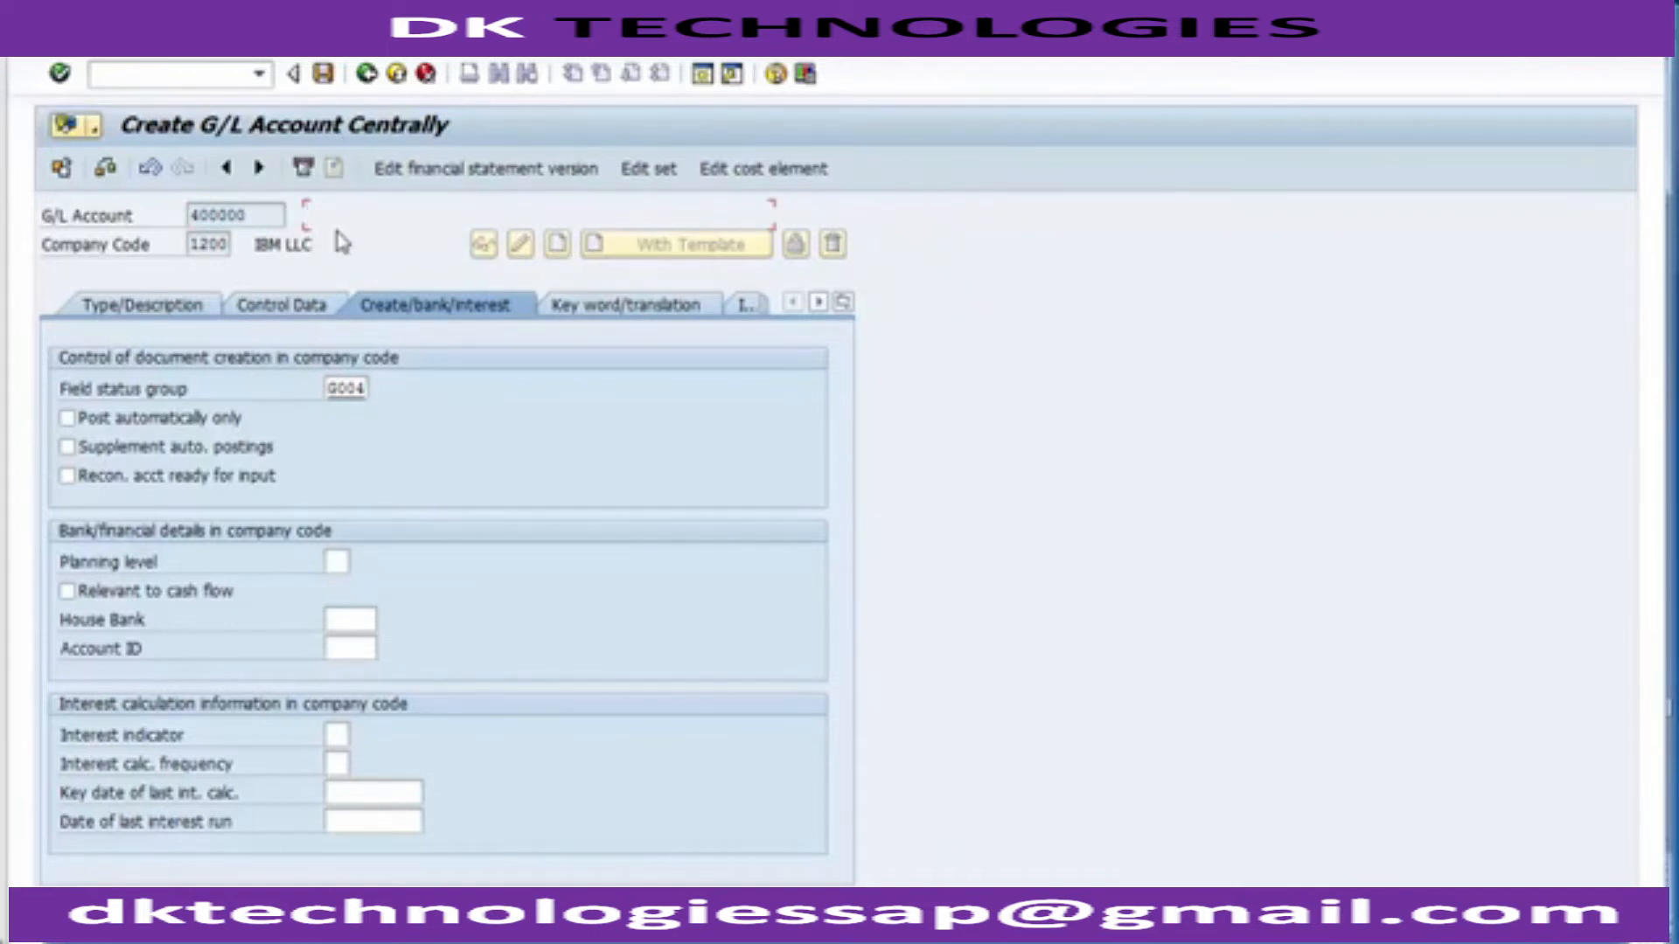
pyautogui.click(325, 77)
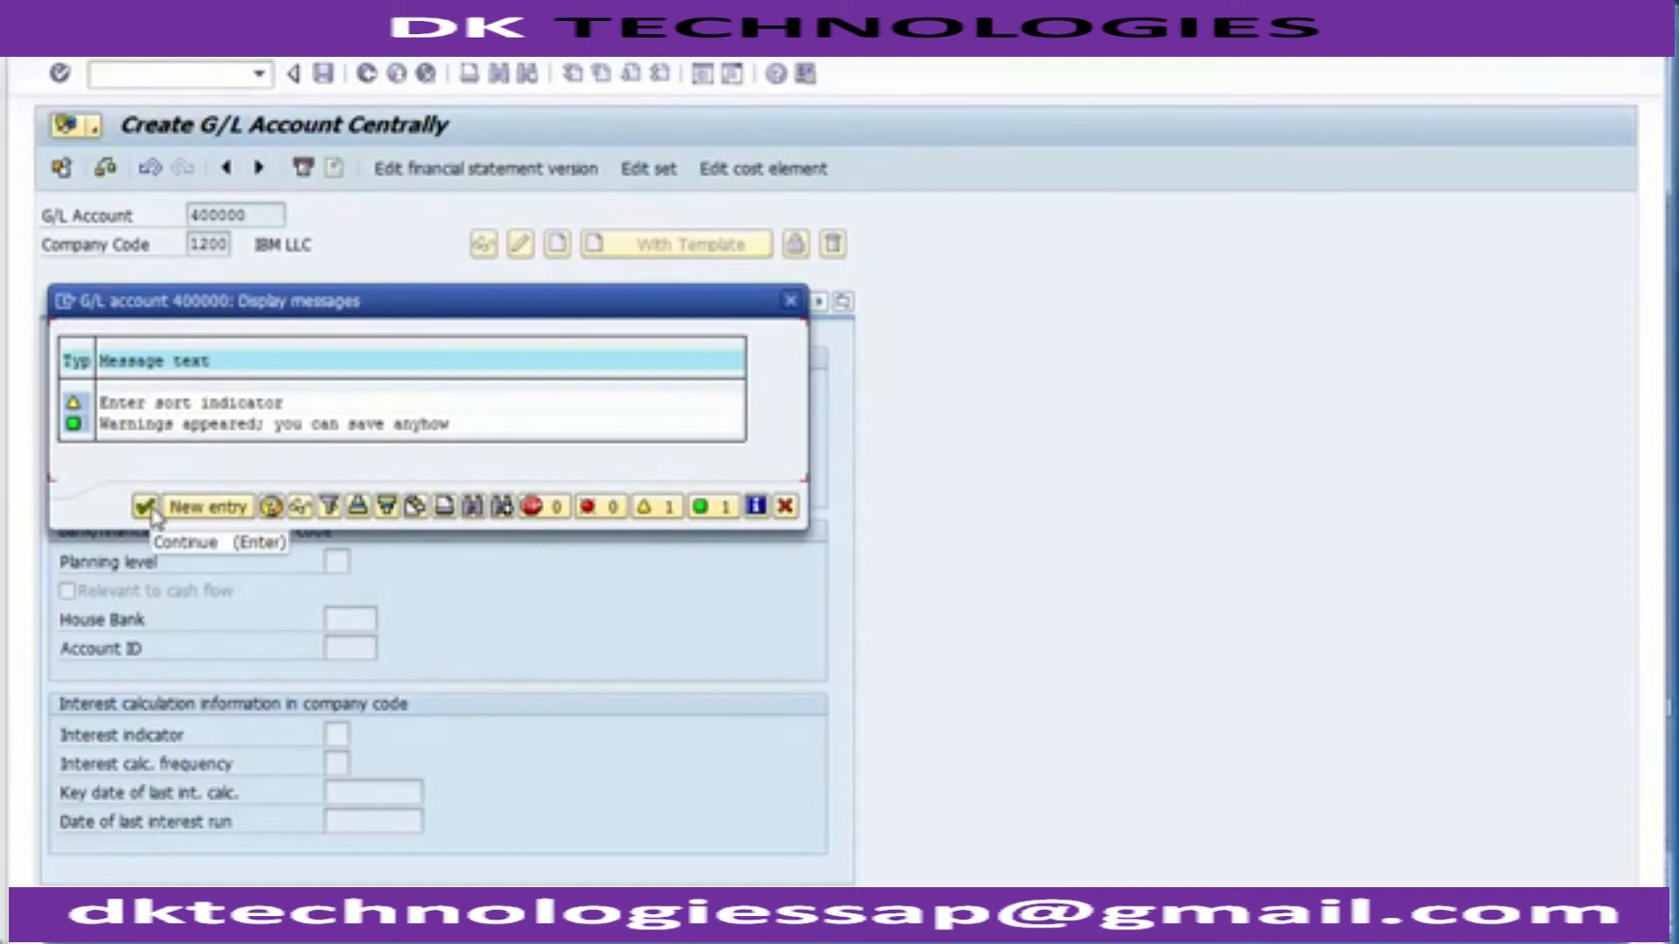
pyautogui.click(150, 509)
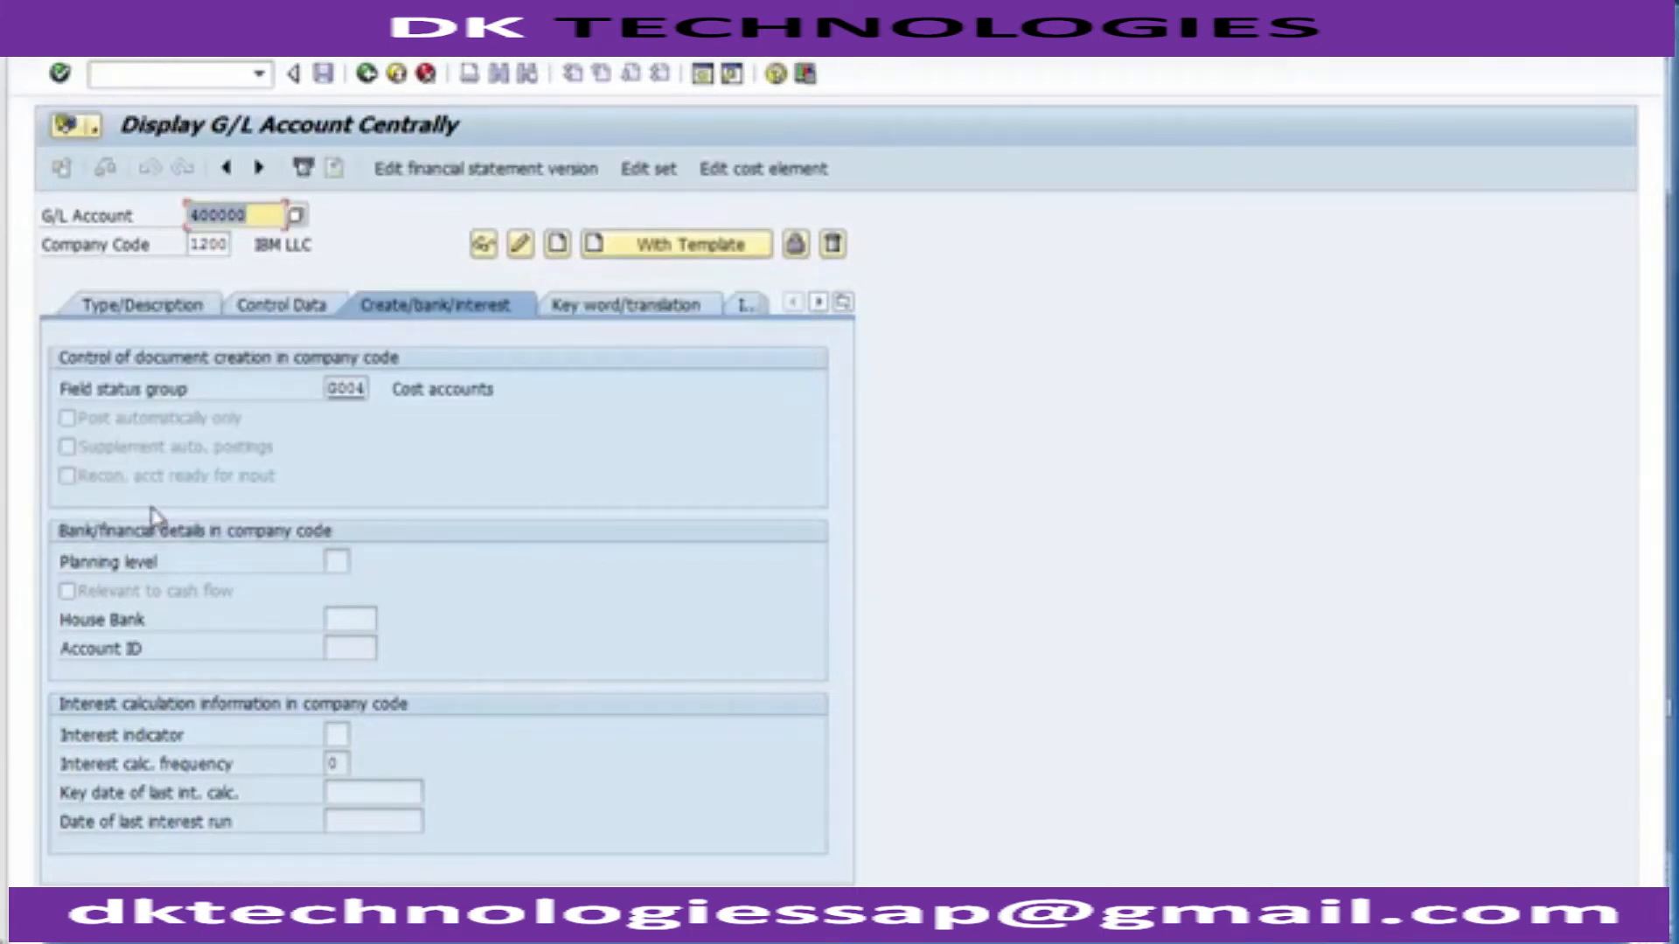
pyautogui.doubleClick(215, 215)
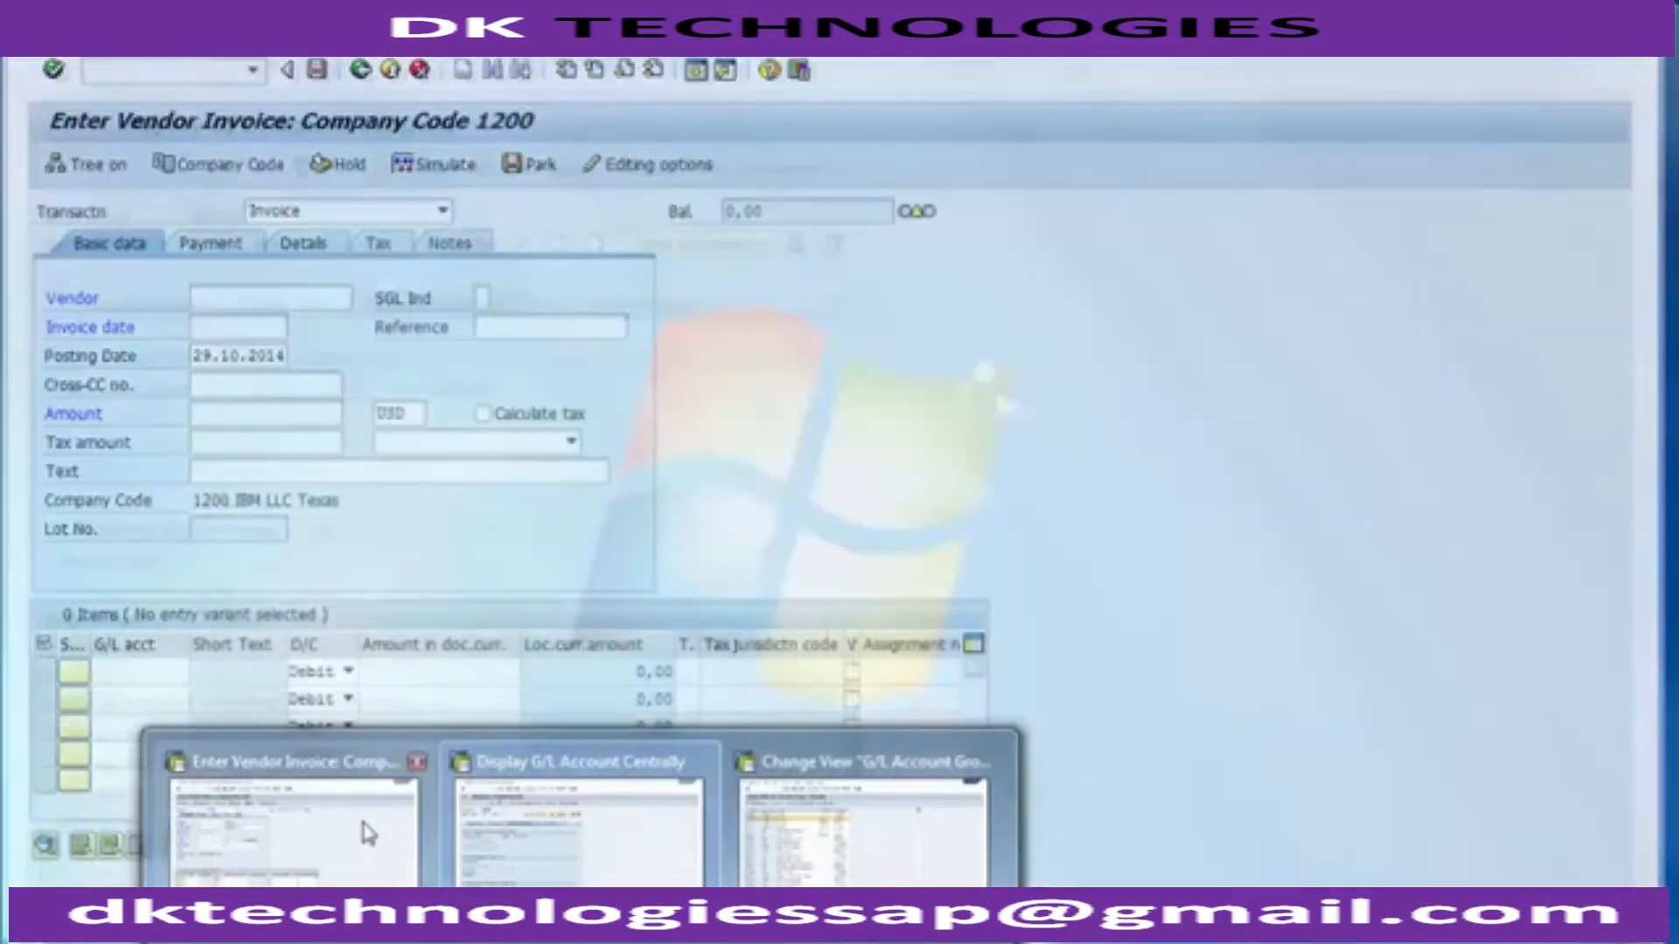
# Step: Switch to the Enter Vendor Invoice session and set the company code to 1200
pyautogui.click(364, 832)
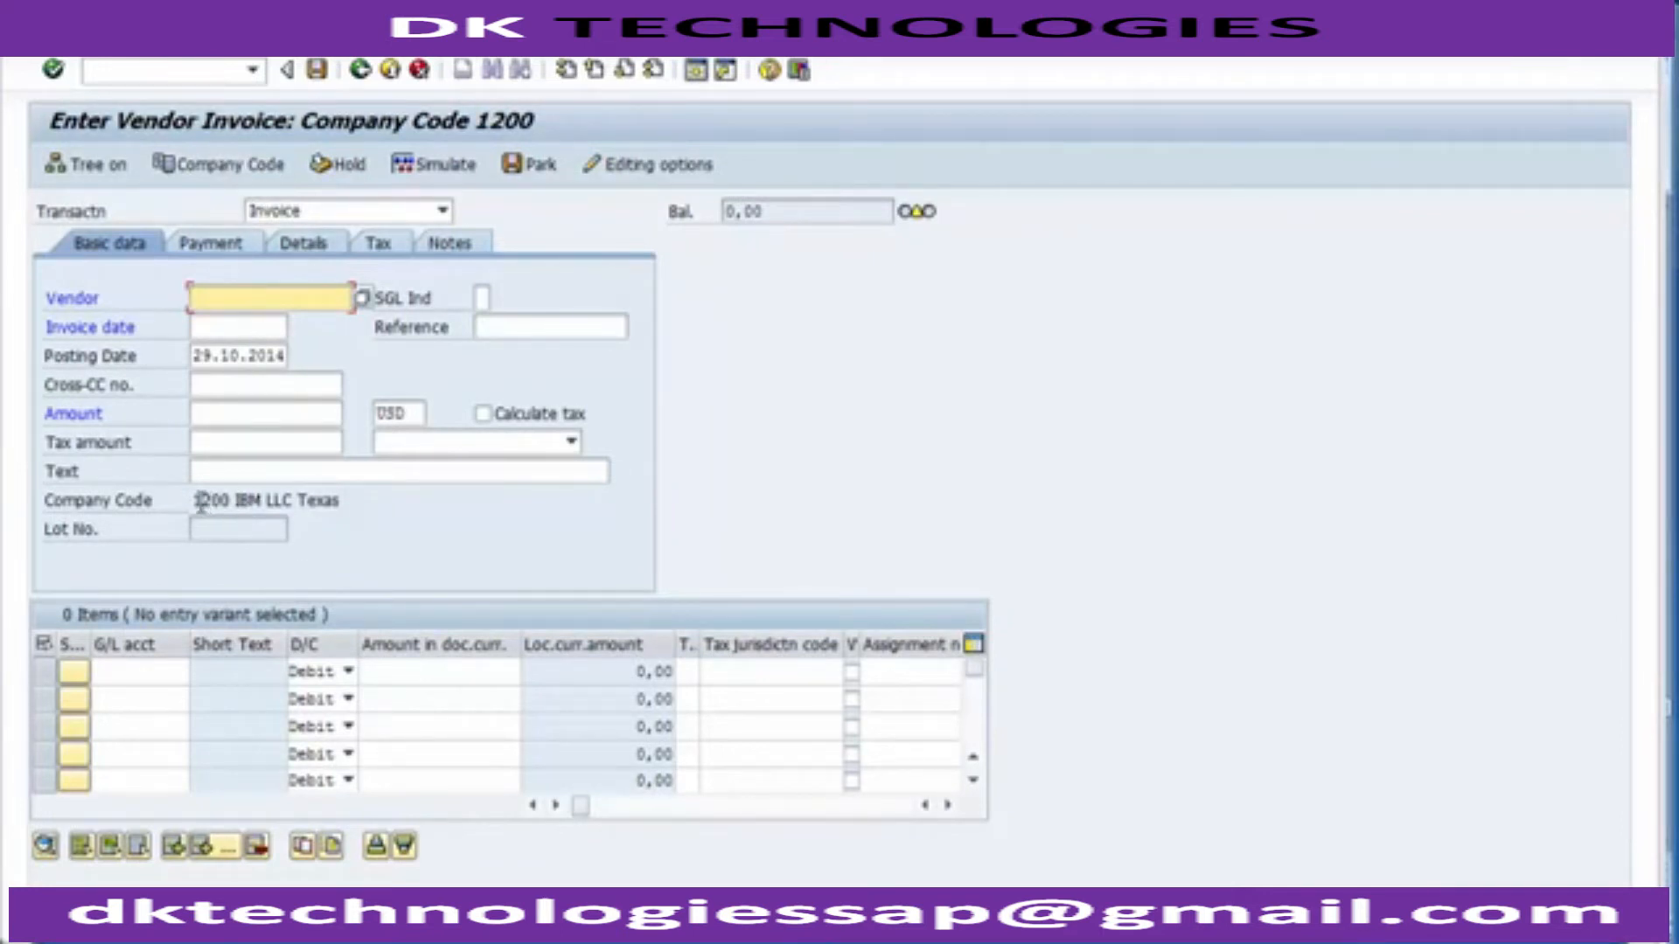
pyautogui.moveTo(194, 500); pyautogui.dragTo(267, 506)
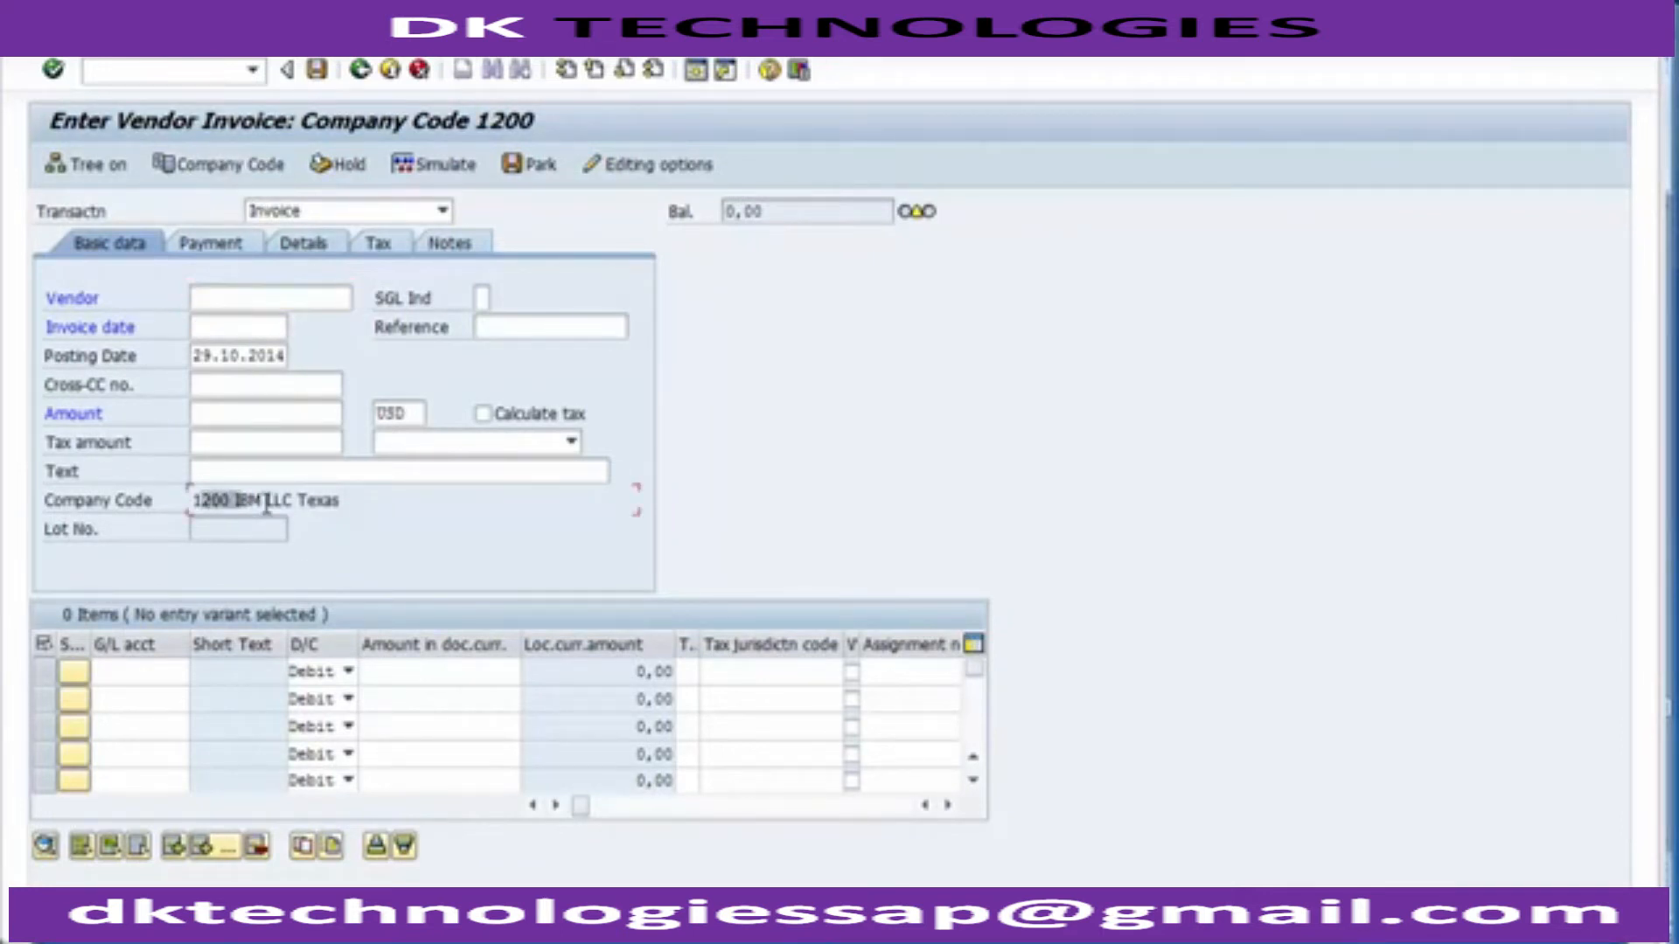
pyautogui.click(206, 175)
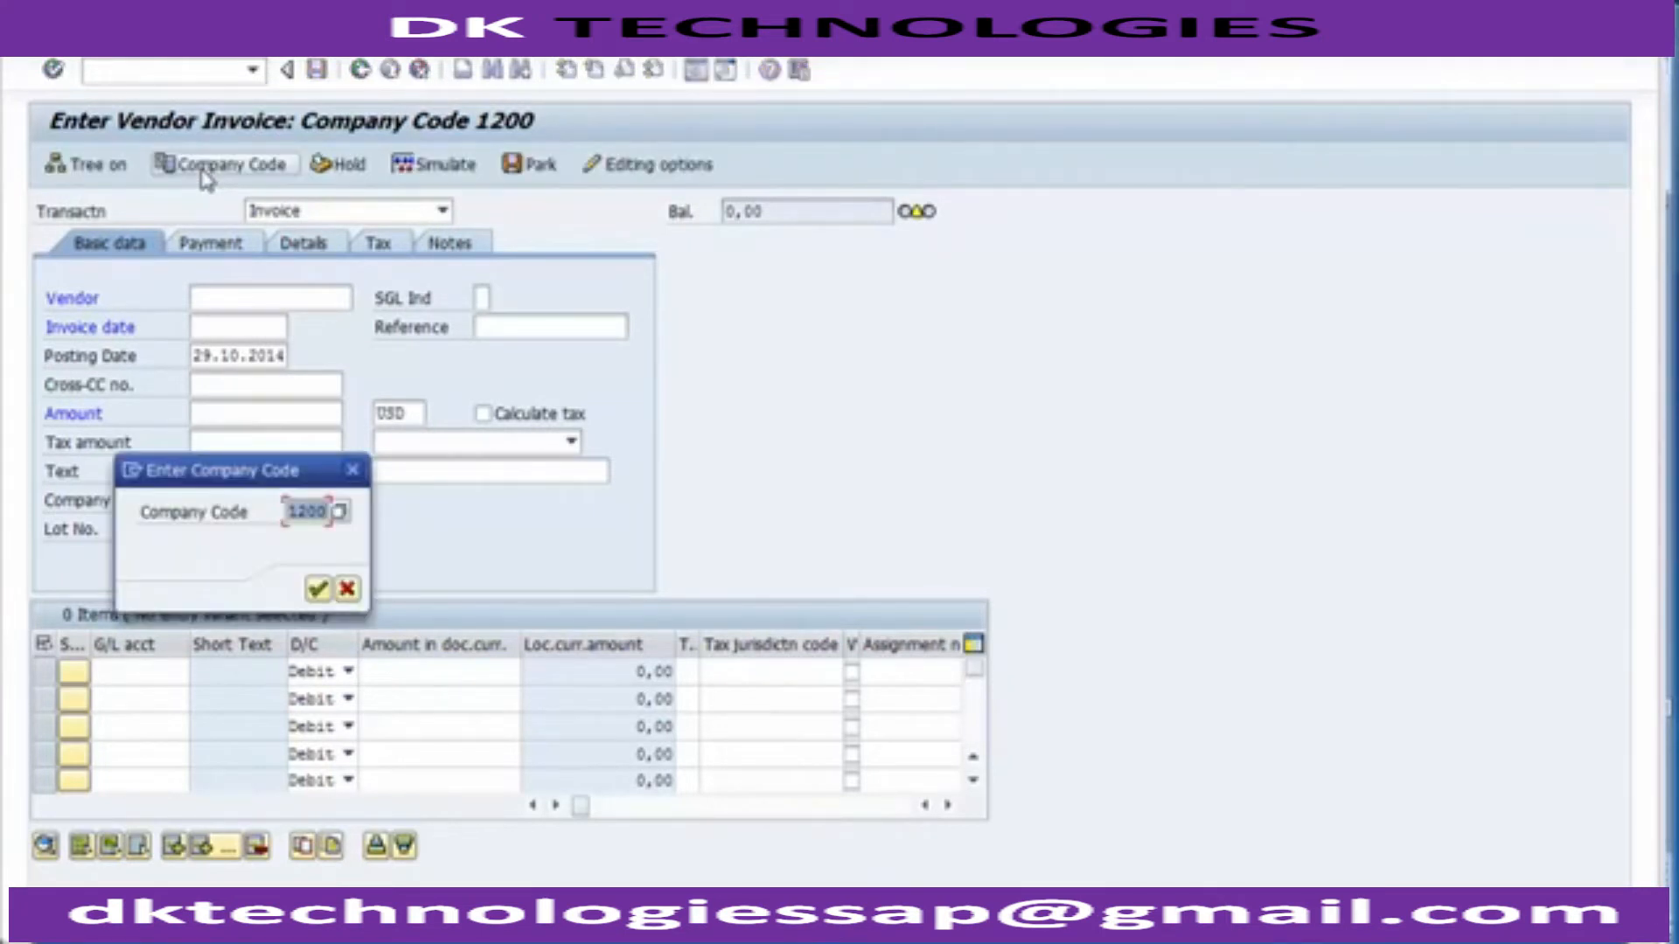
pyautogui.write('1200')
pyautogui.press('Return')
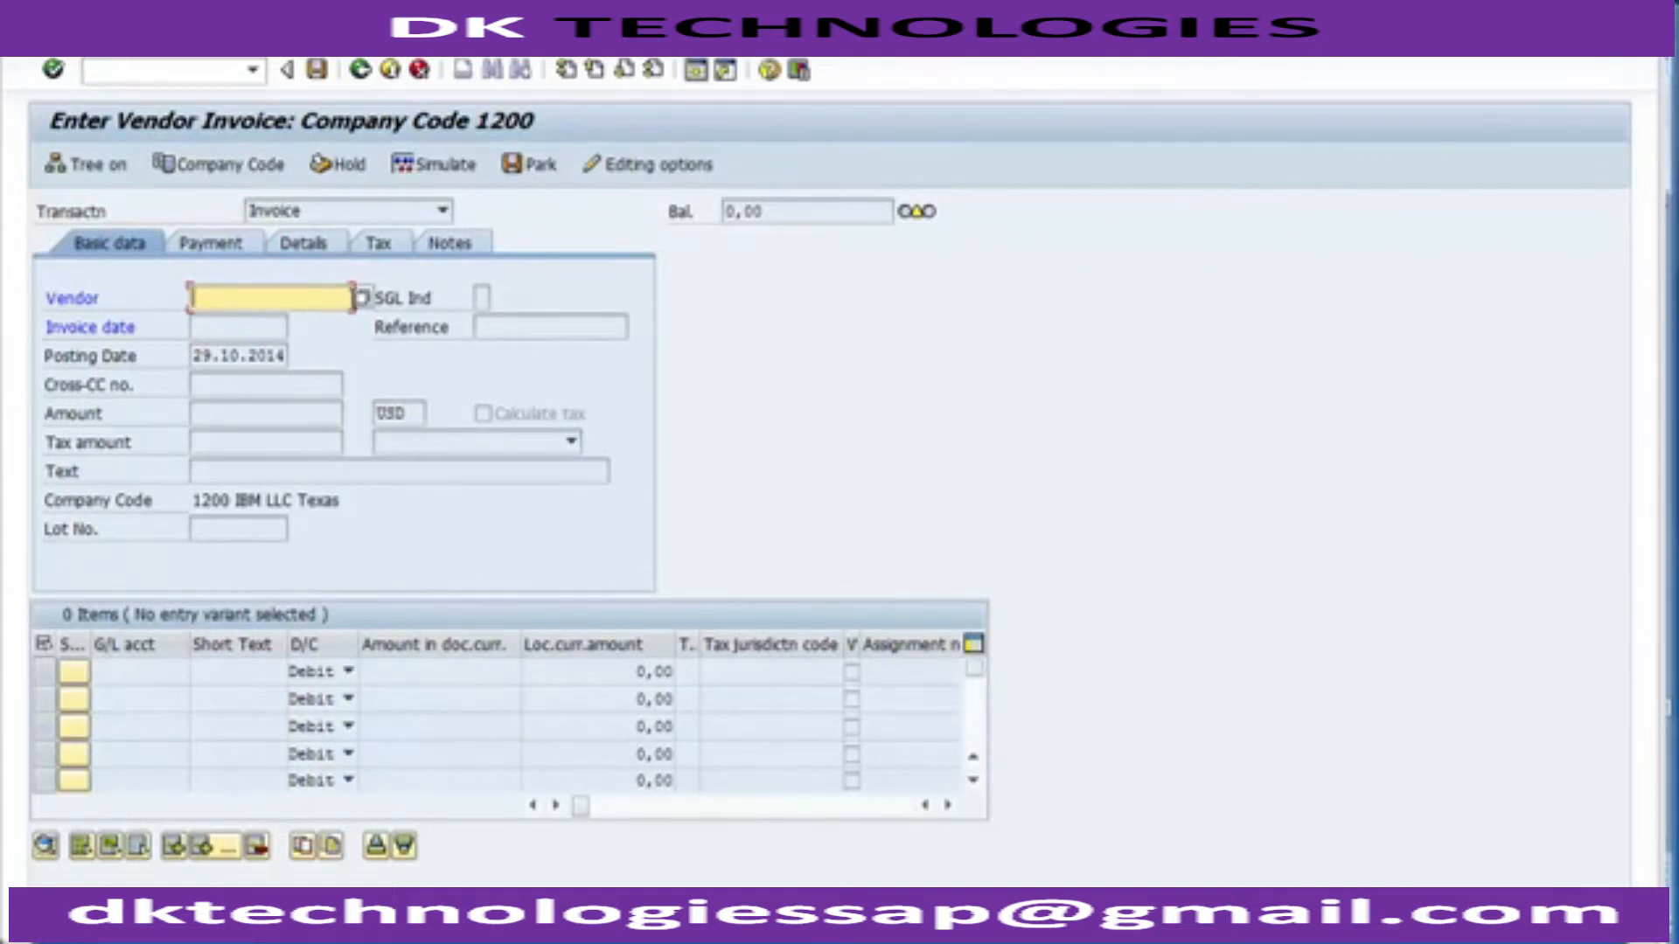
# Step: Choose the New York vendor TCS as the invoice's vendor
pyautogui.click(363, 299)
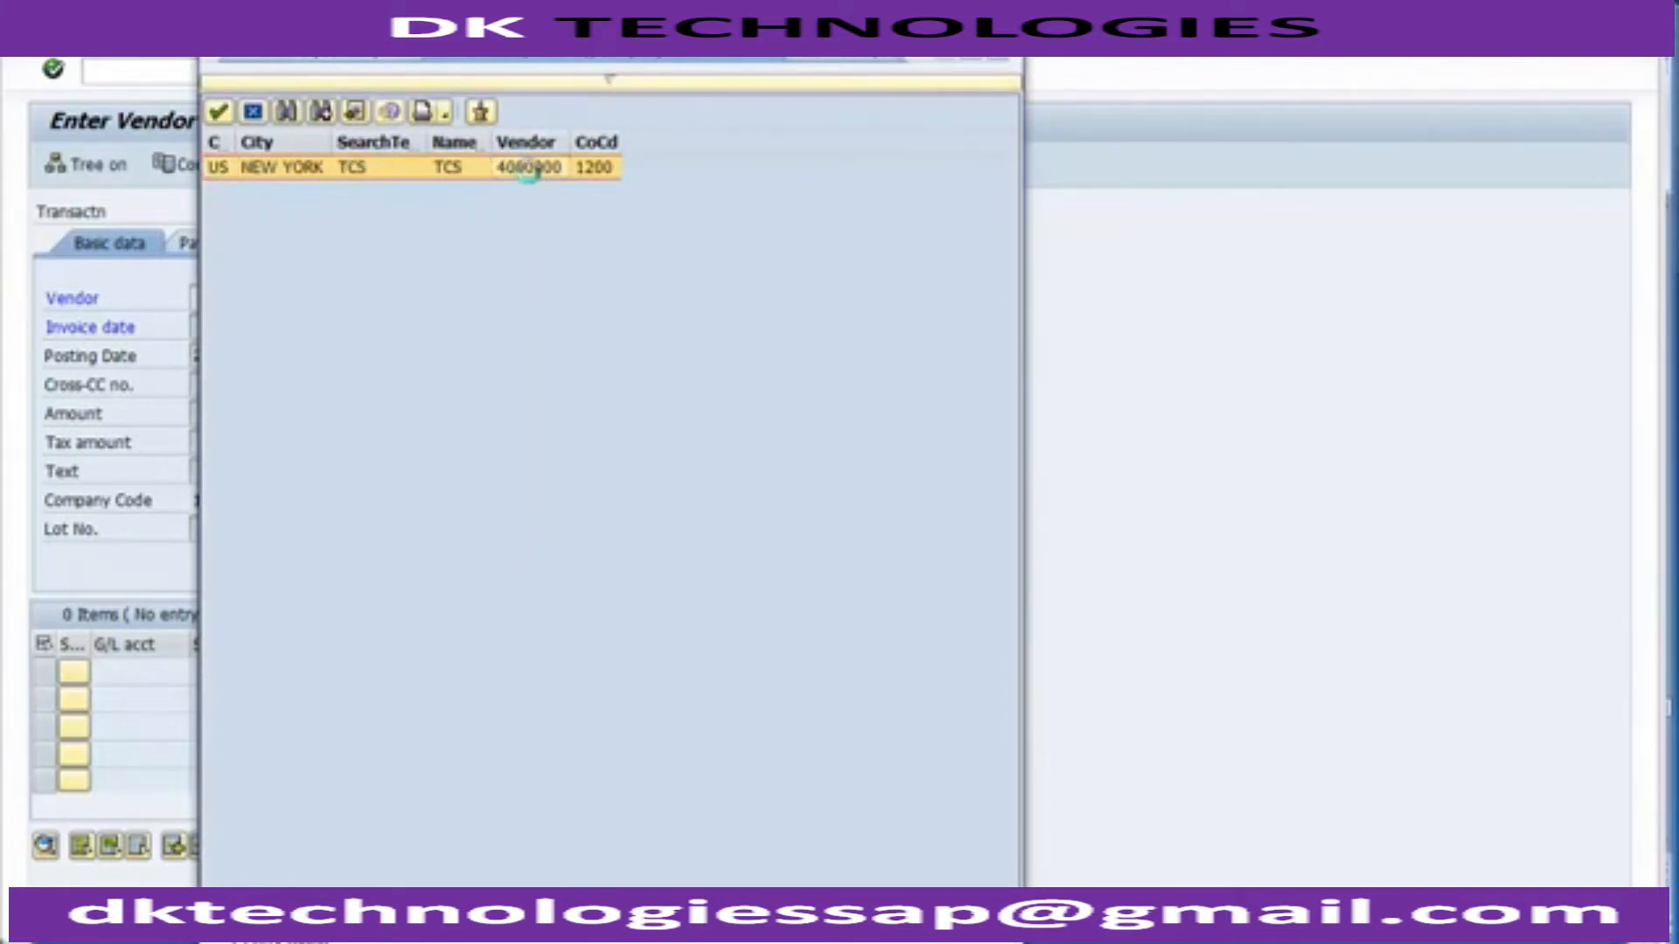
pyautogui.doubleClick(529, 169)
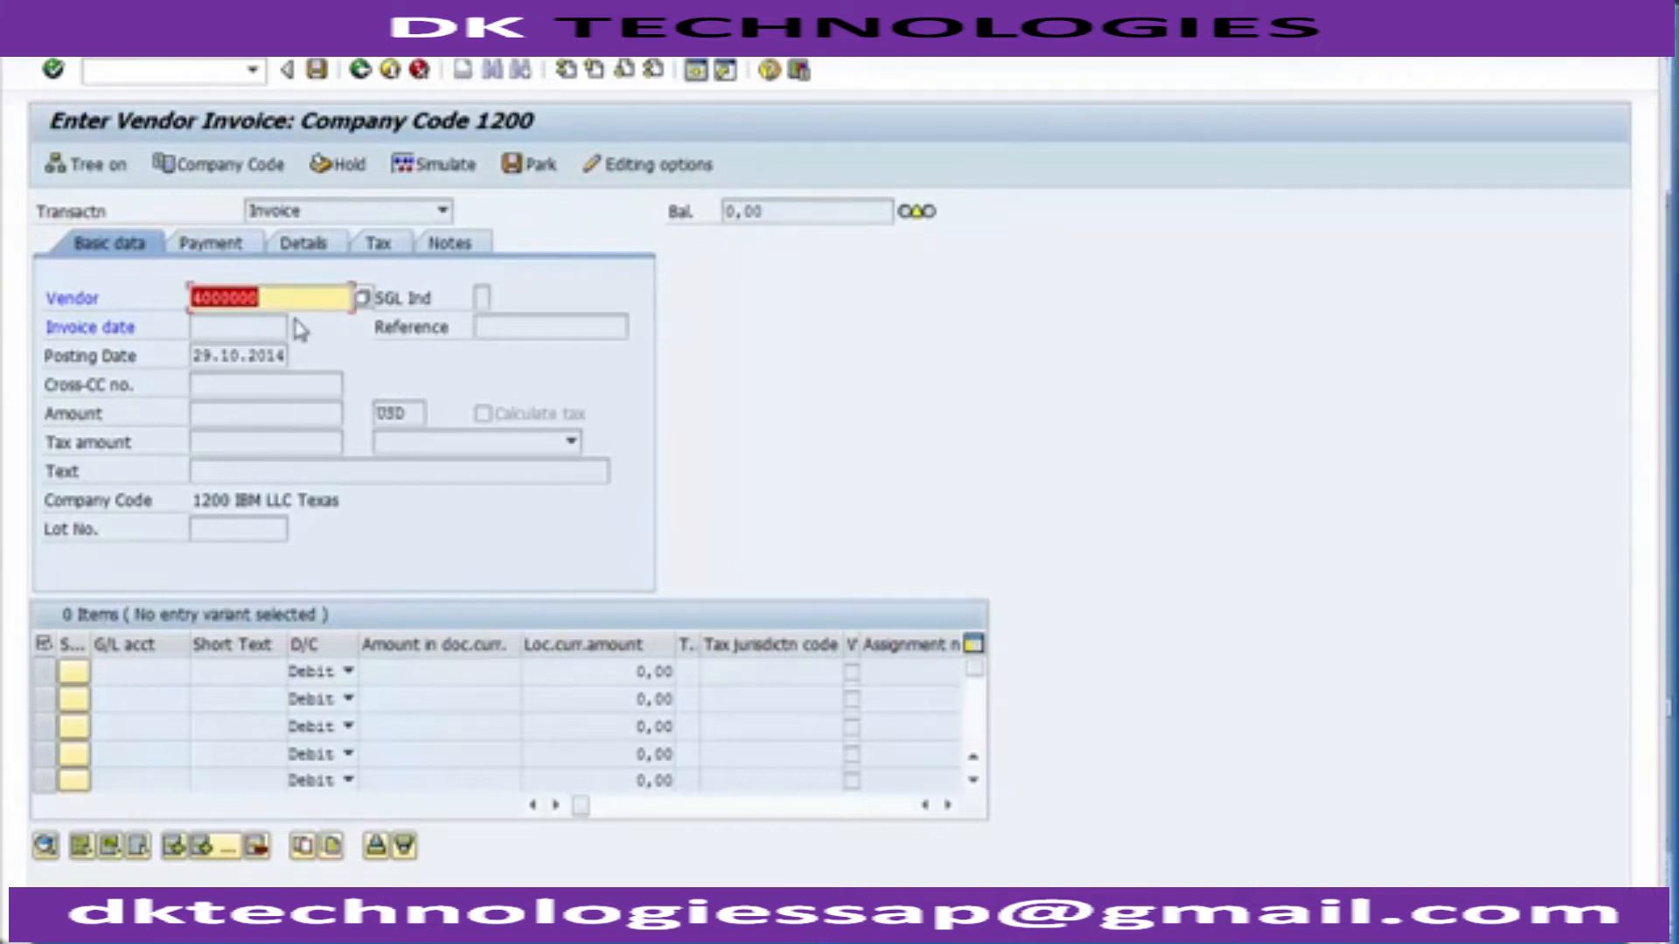
pyautogui.click(295, 298)
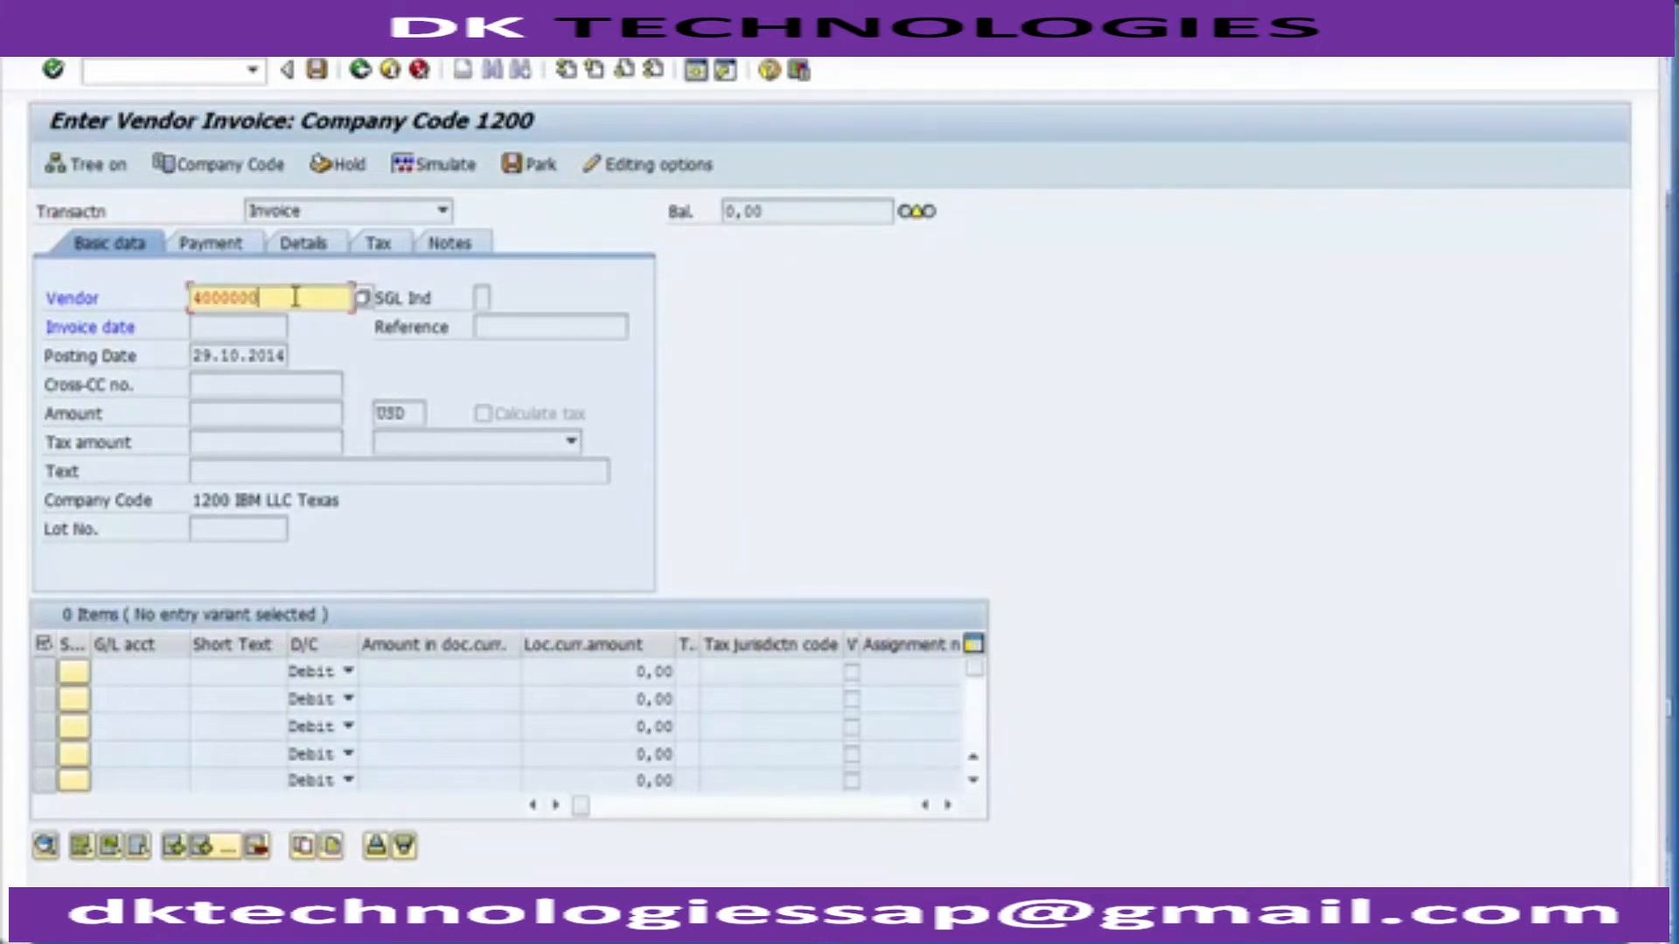
pyautogui.press('Return')
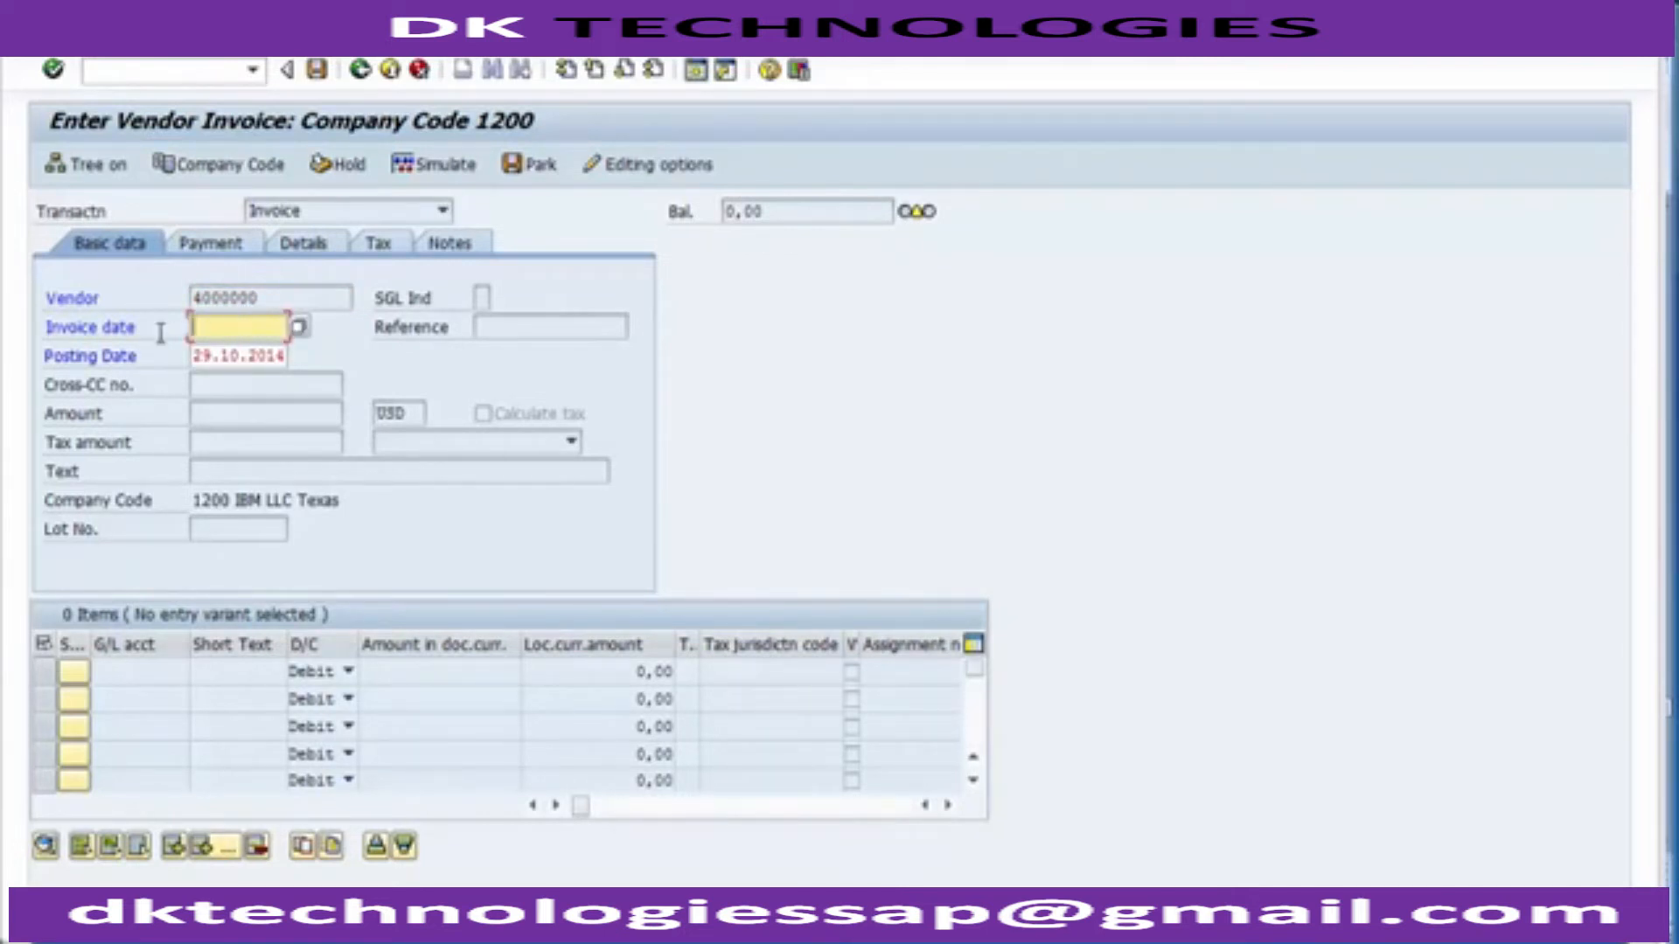
# Step: Set both the invoice date and the posting date to 25.10.2014 and confirm the header data
pyautogui.moveTo(140, 329); pyautogui.dragTo(80, 329)
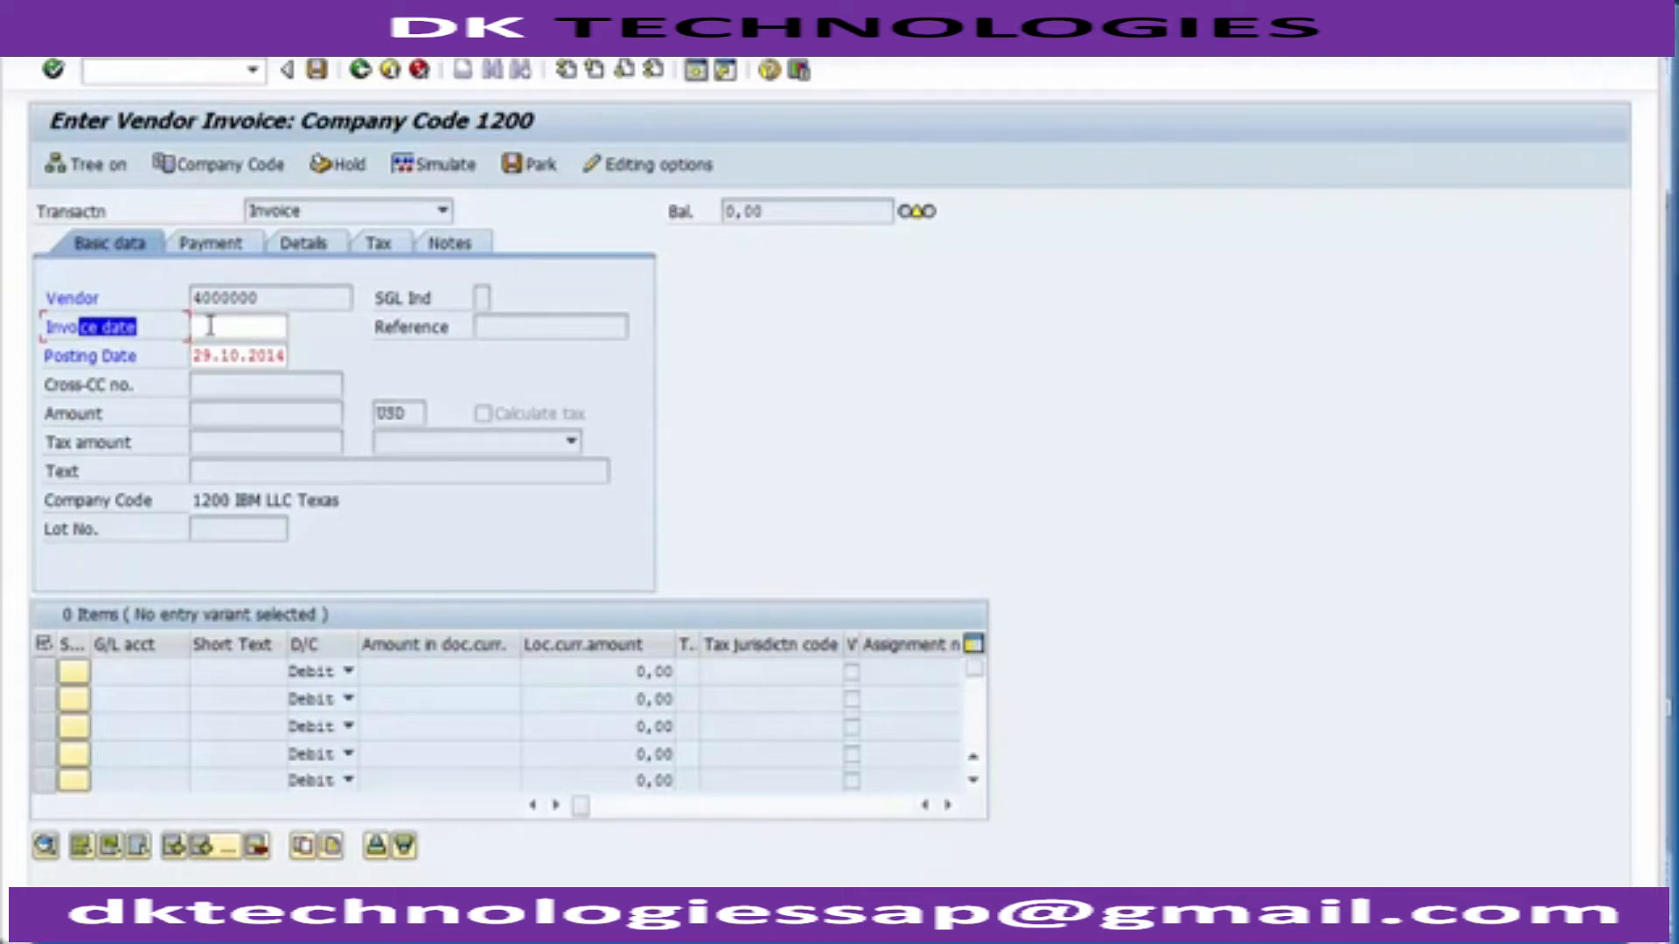
pyautogui.click(210, 325)
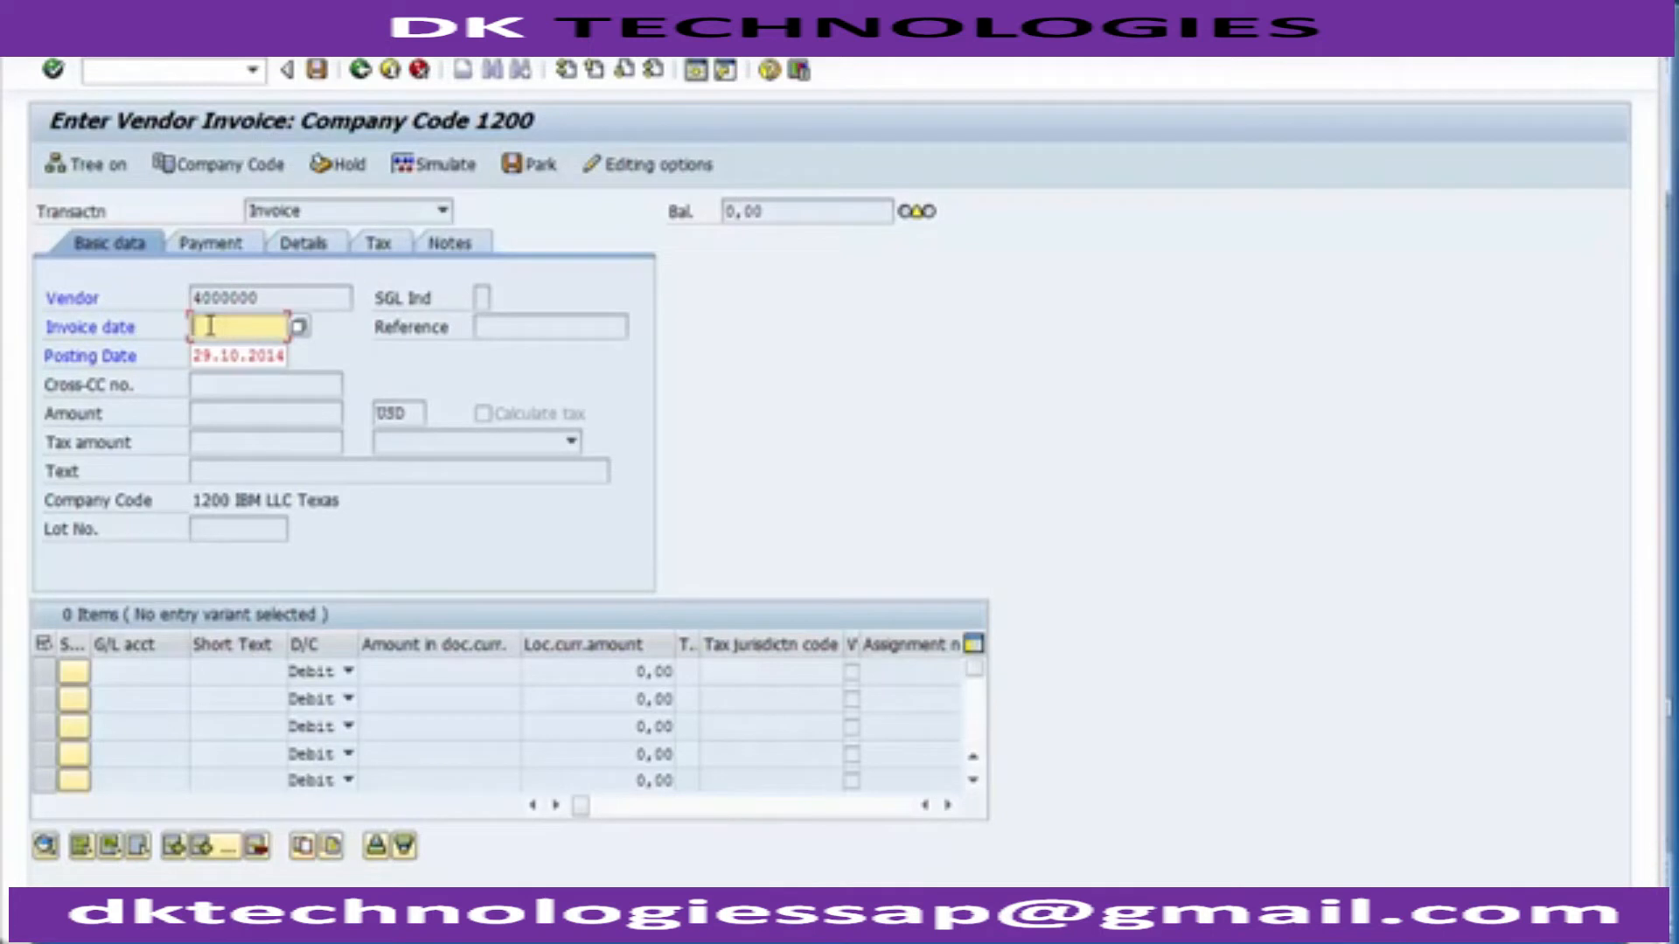
pyautogui.write('29')
pyautogui.write('102014')
pyautogui.click(213, 357)
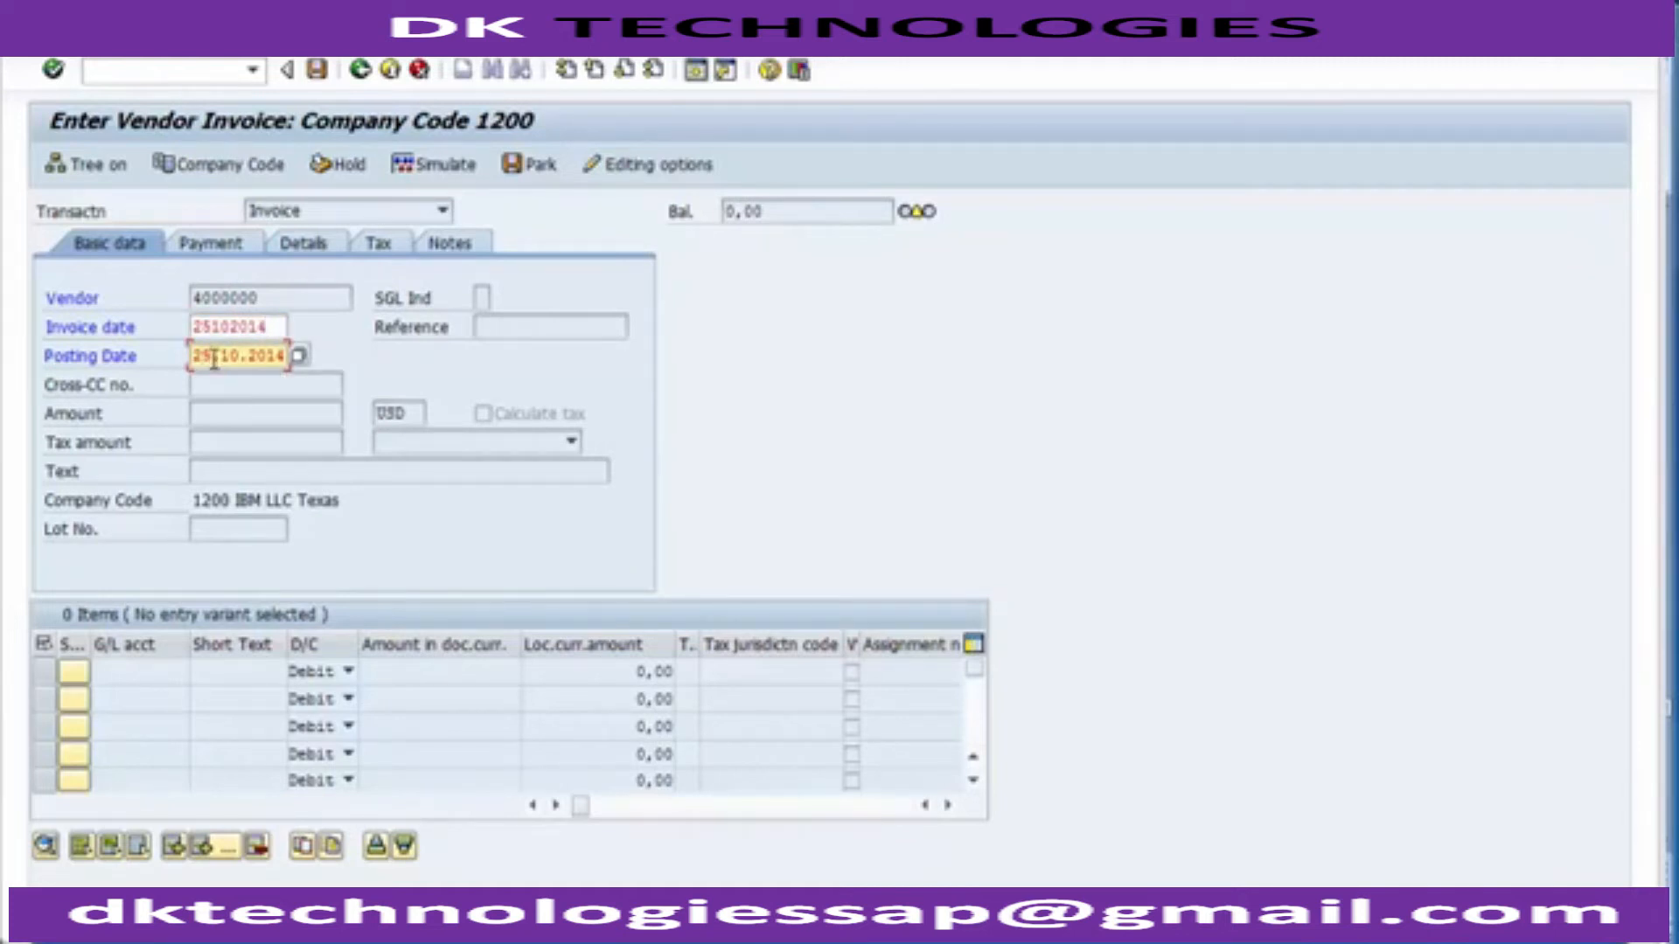
pyautogui.press('Return')
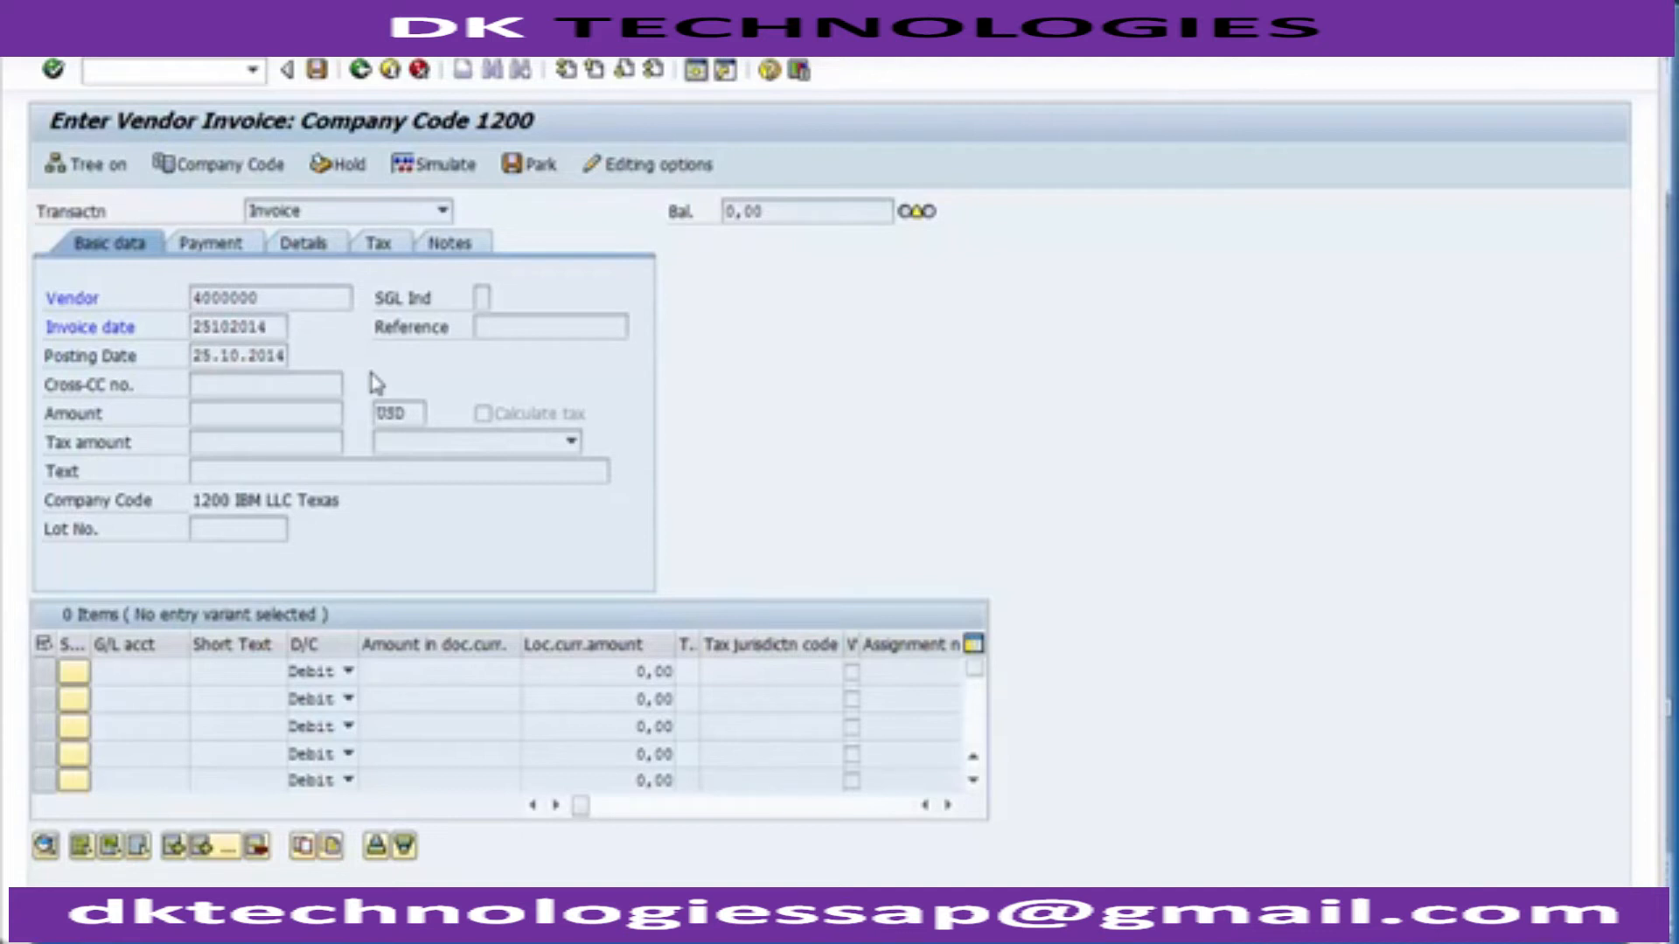
pyautogui.press('Return')
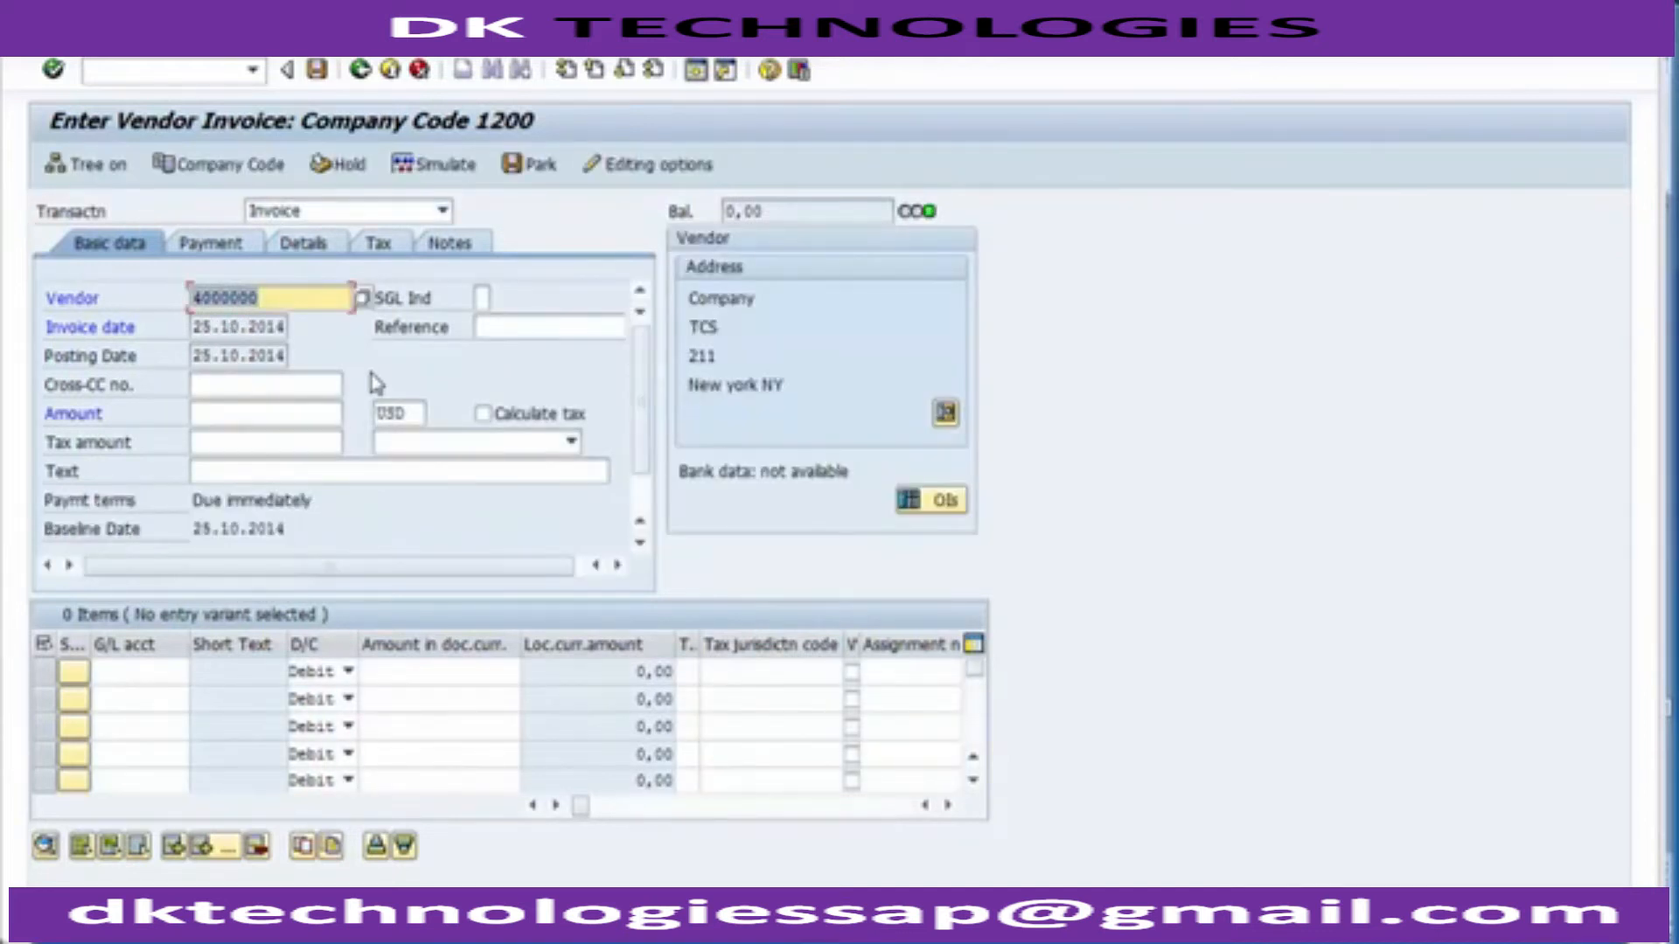
# Step: Enter "Purchases from vendor" as the invoice header text
pyautogui.click(298, 296)
pyautogui.click(287, 324)
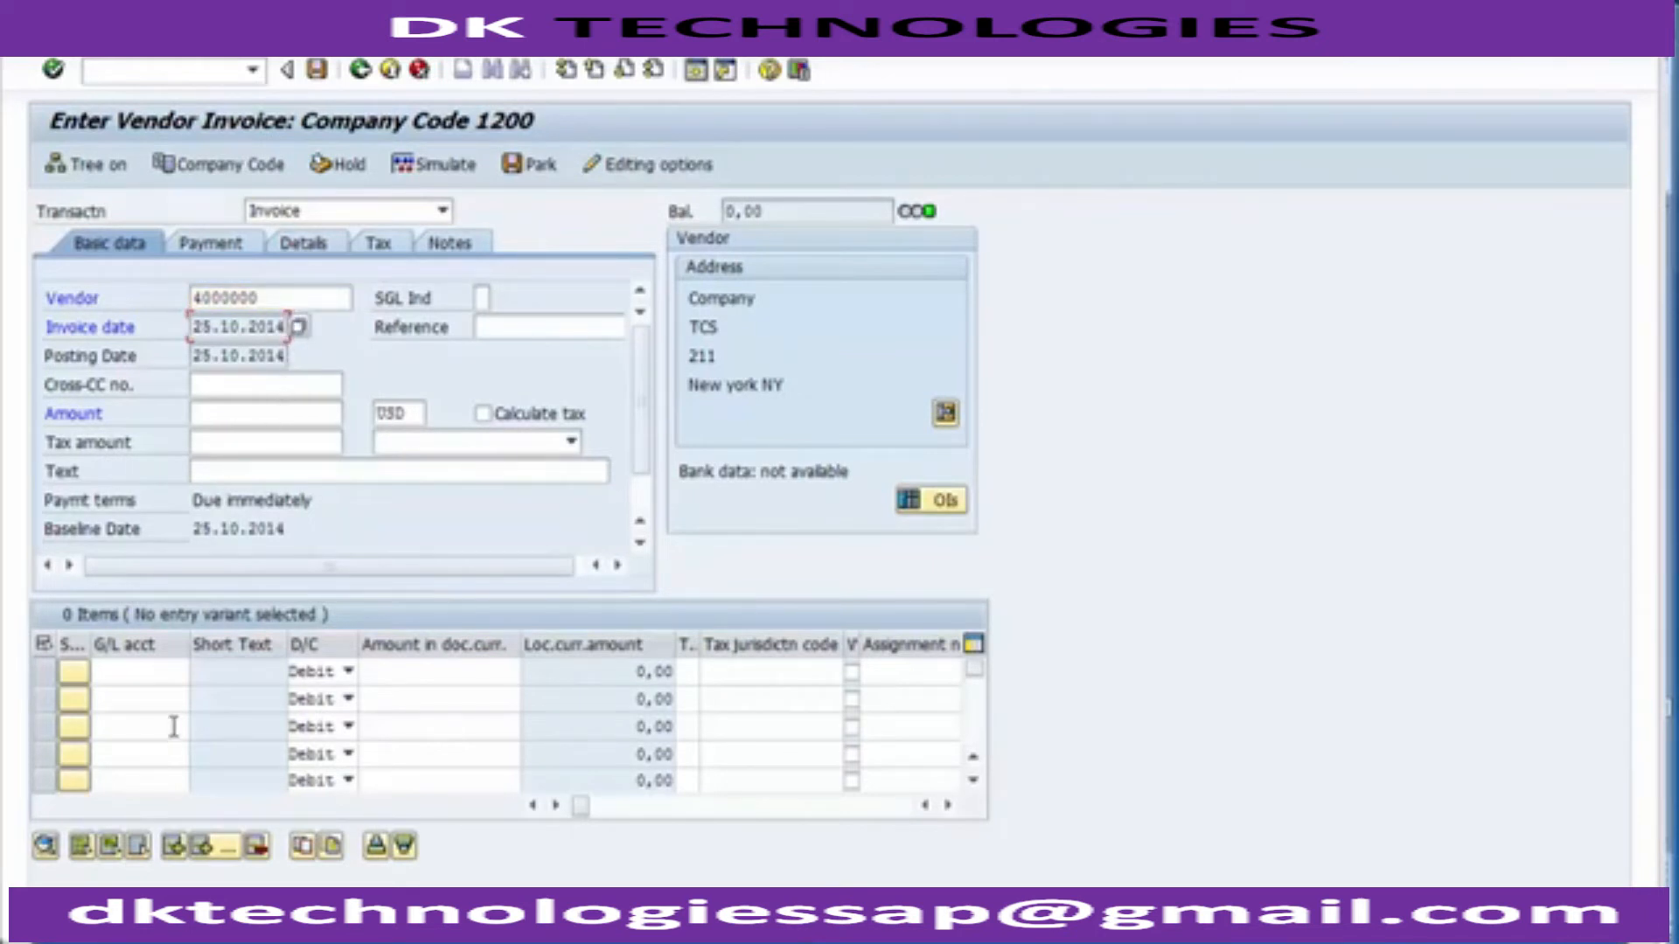
pyautogui.click(281, 473)
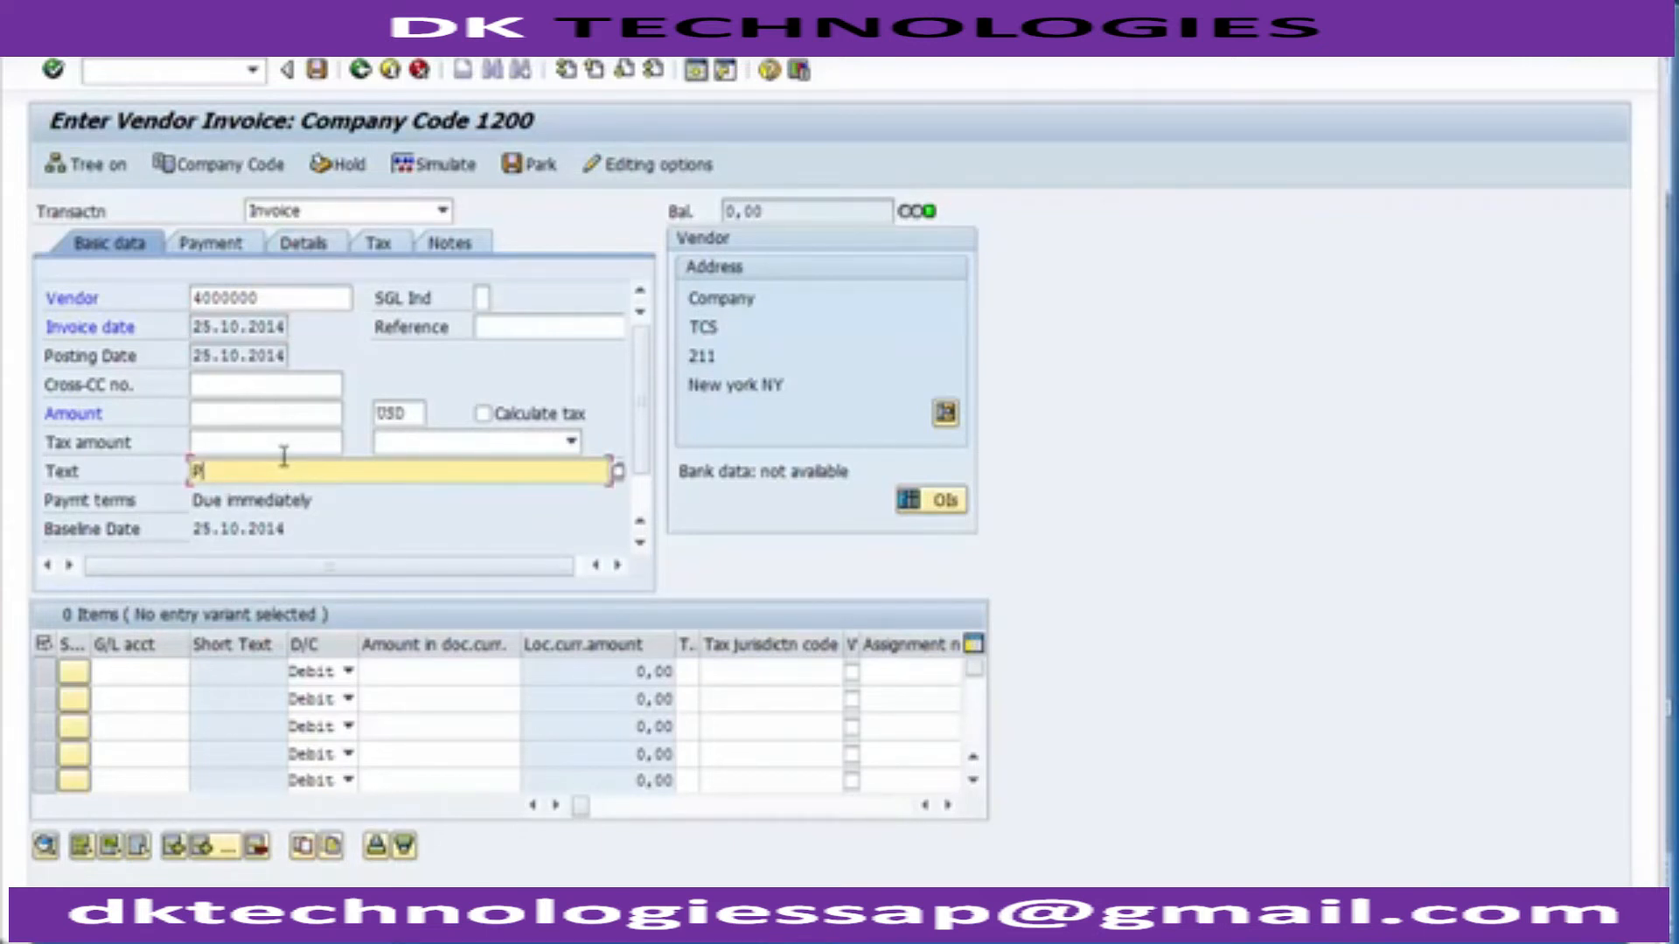
pyautogui.write('Purchases from vendor')
# Step: Fill the first line item with the Purchase Account from the G/L account list and a debit amount of 10000
pyautogui.click(140, 673)
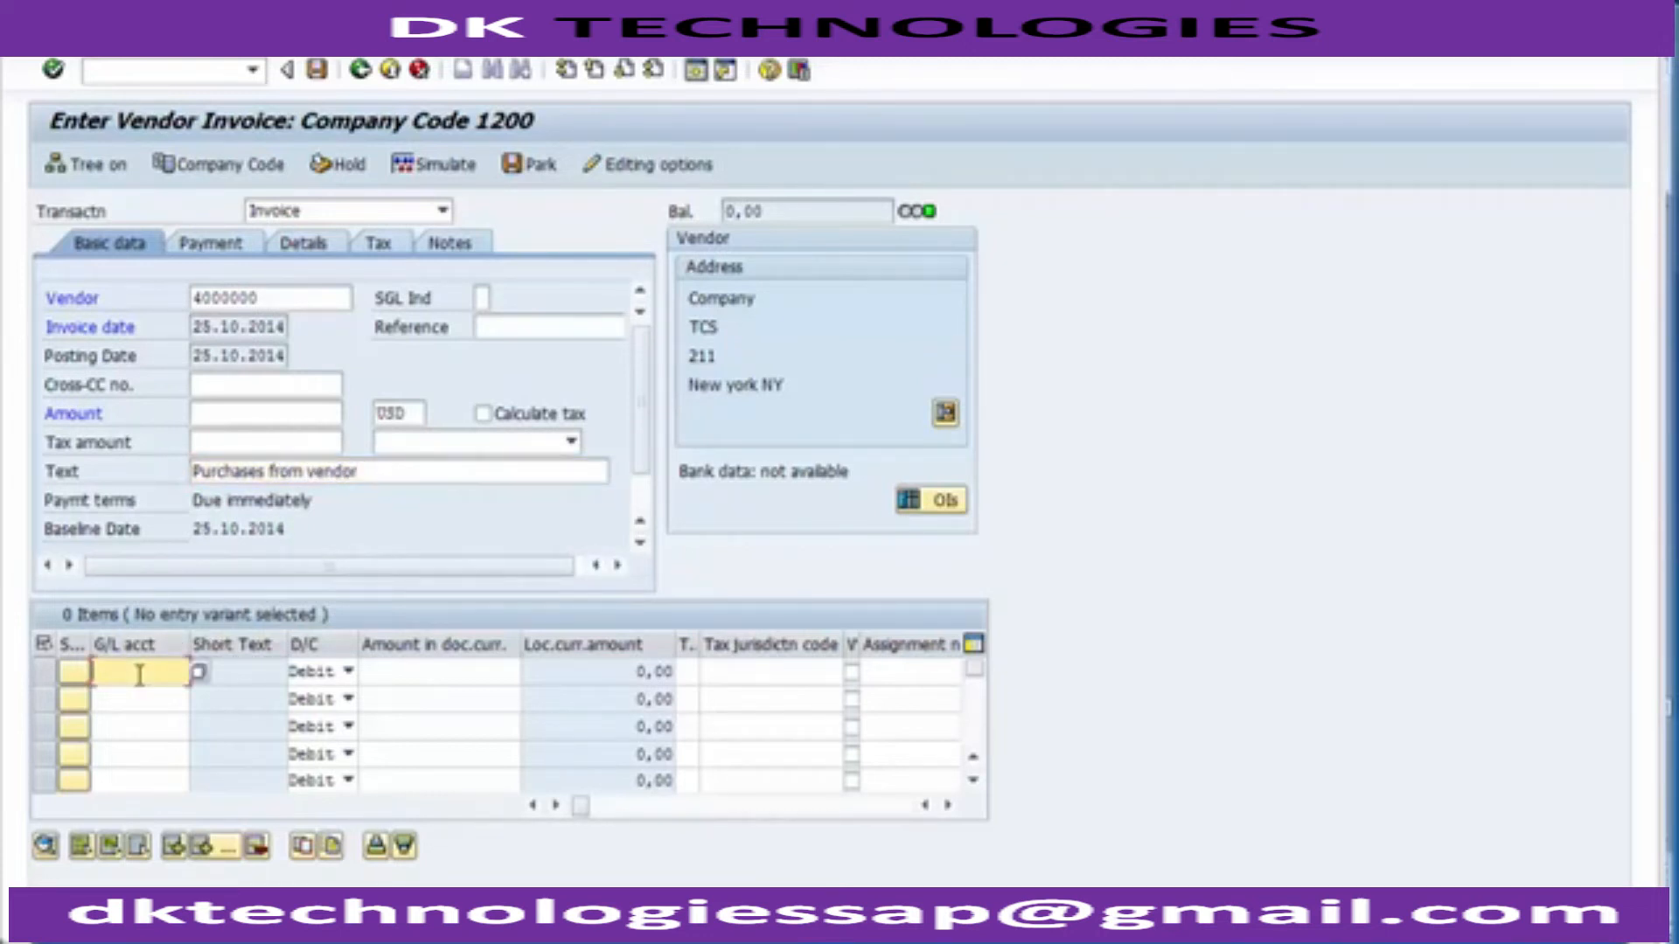
pyautogui.click(274, 302)
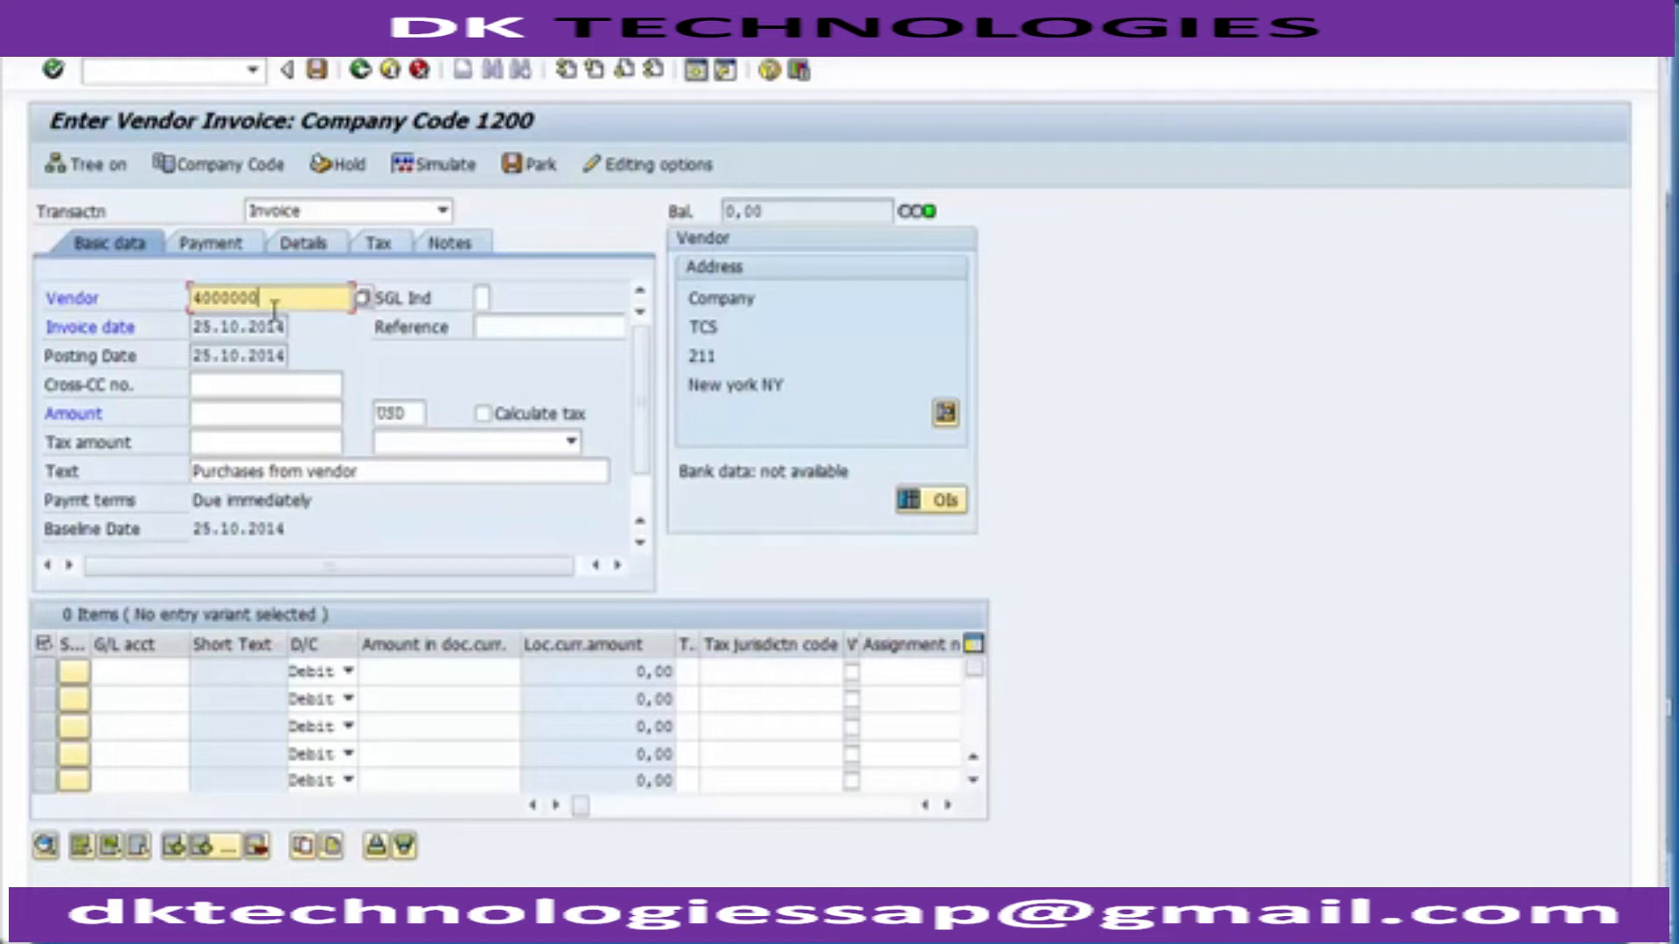
pyautogui.moveTo(292, 300); pyautogui.dragTo(139, 285)
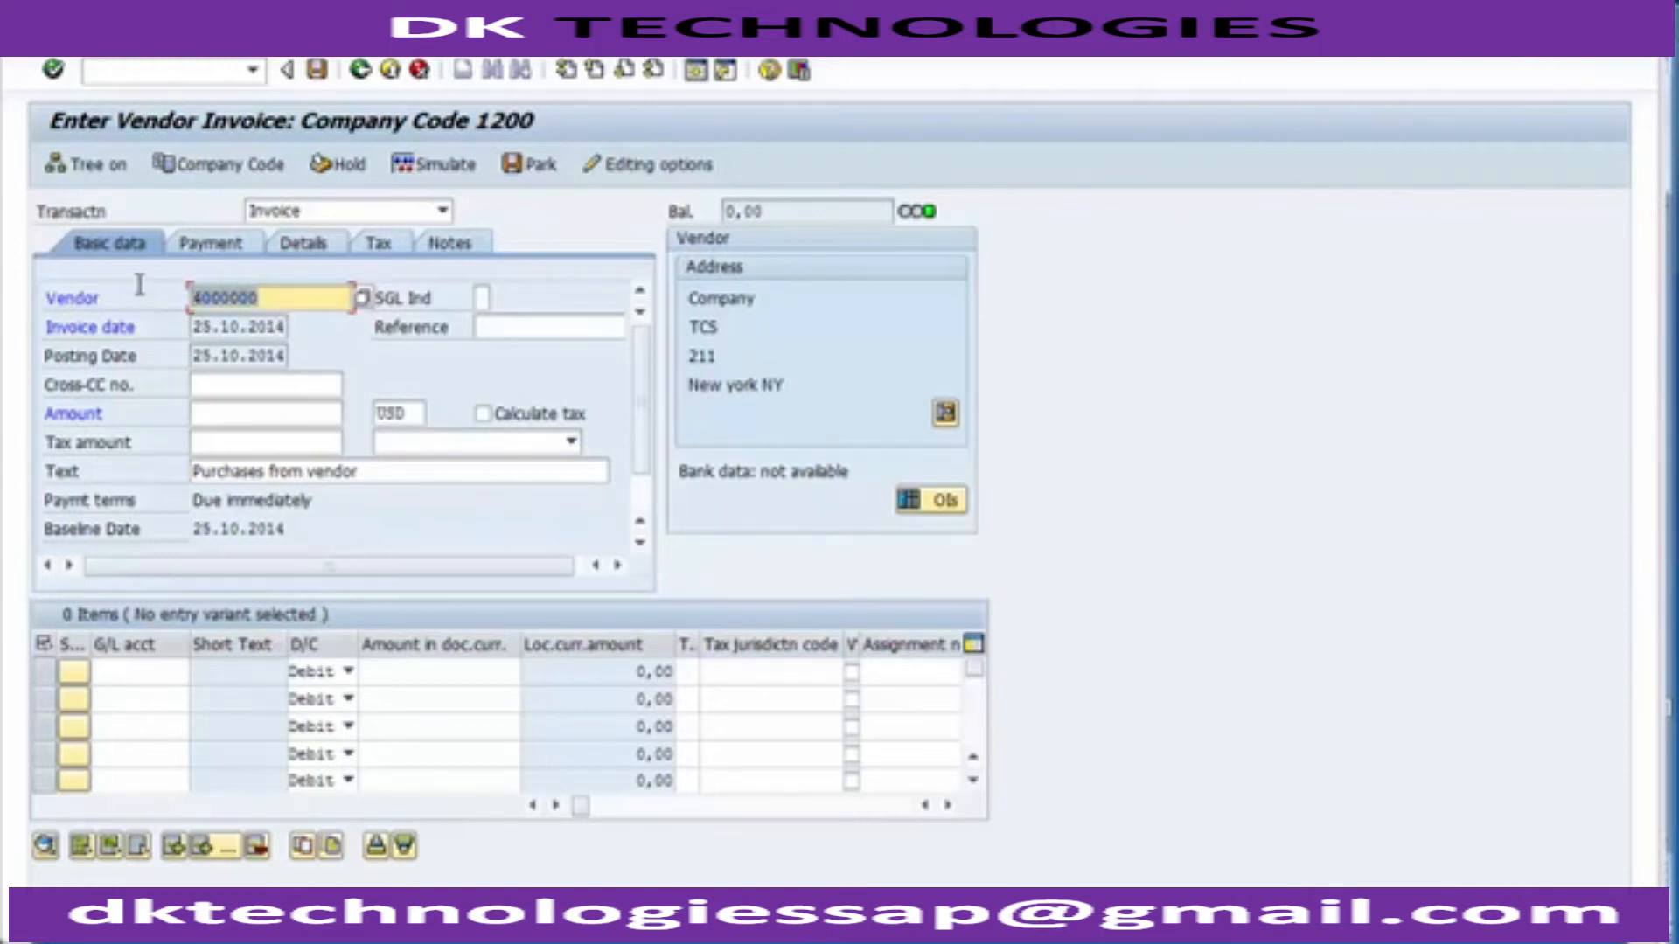
pyautogui.click(150, 669)
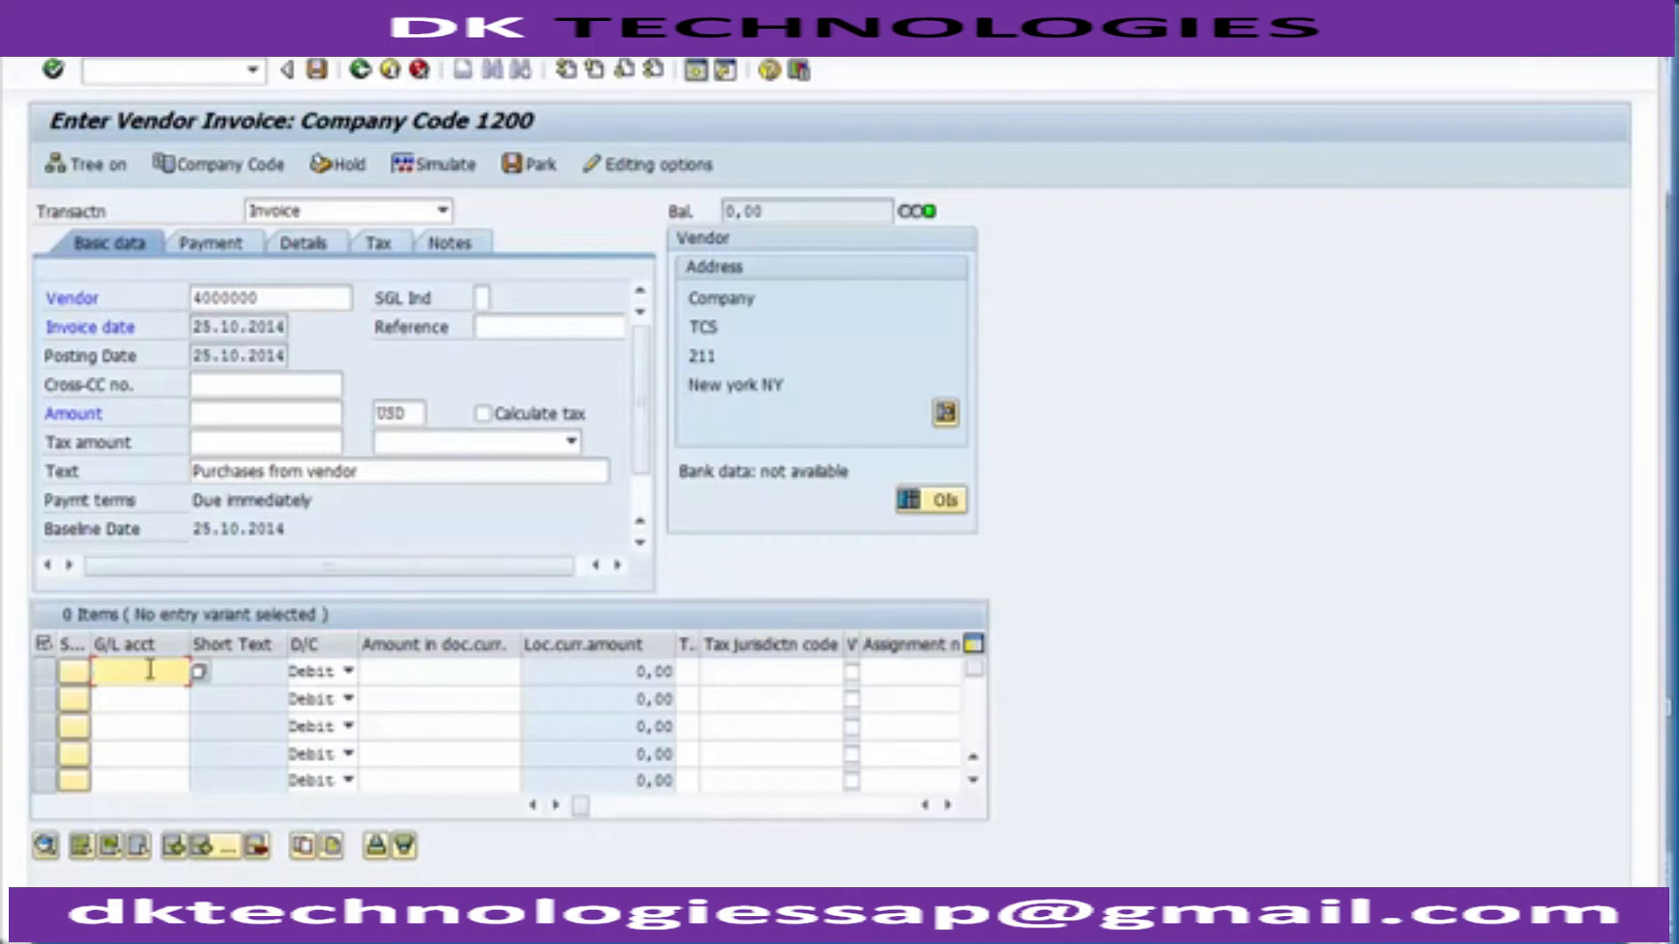
pyautogui.press('F4')
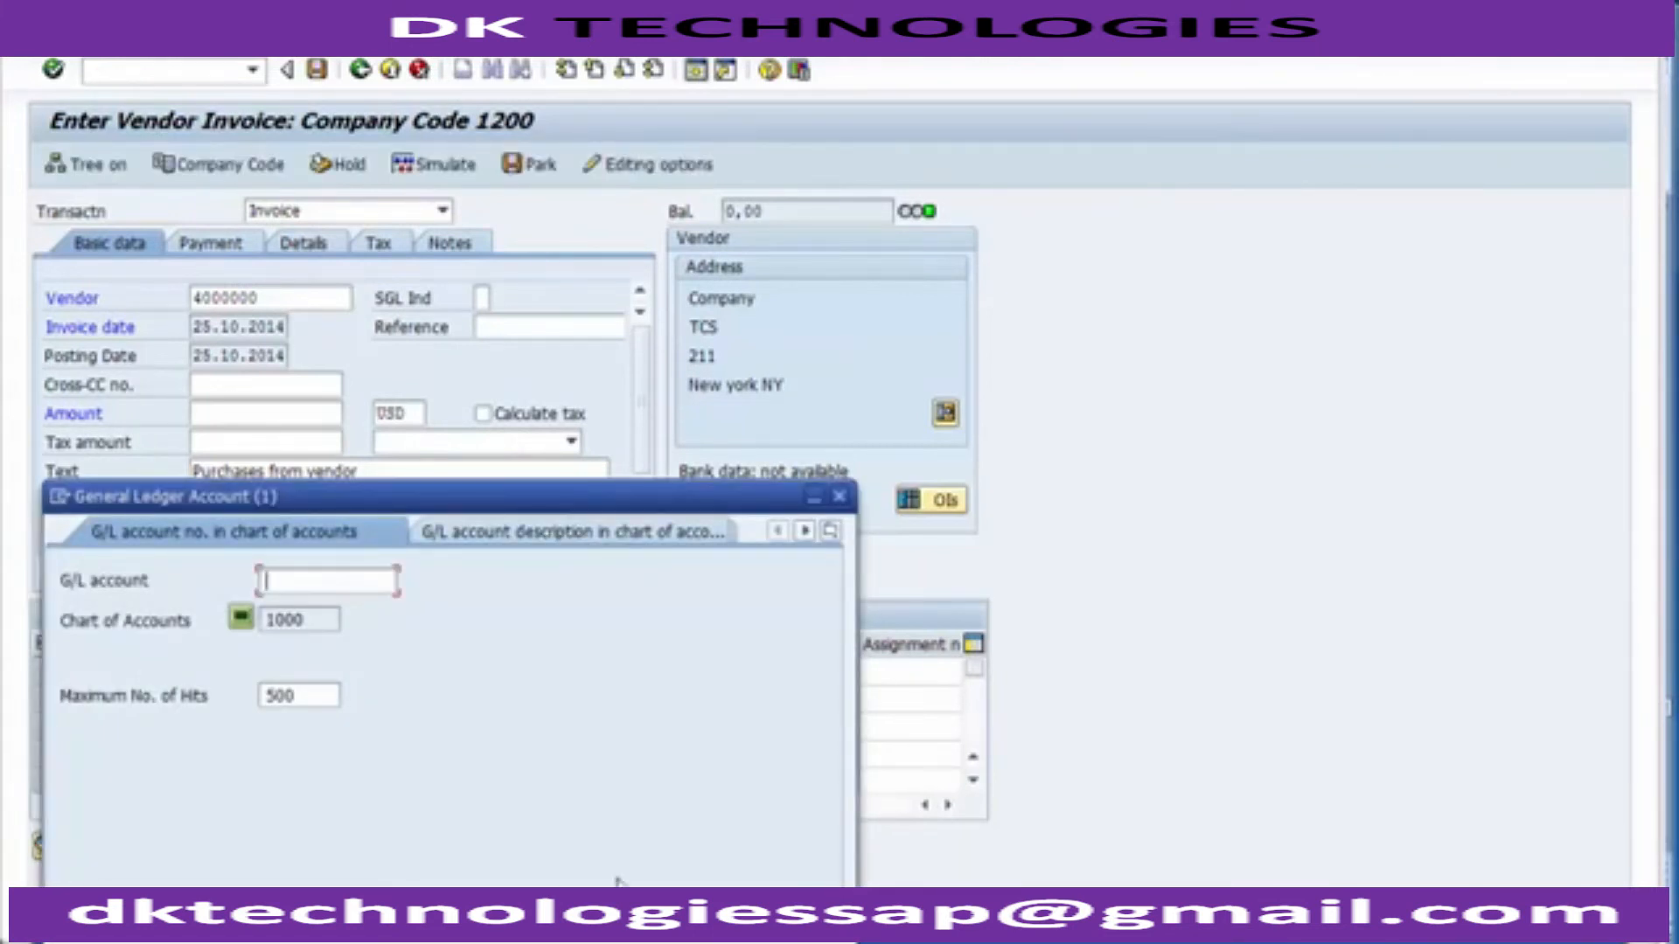
pyautogui.press('Return')
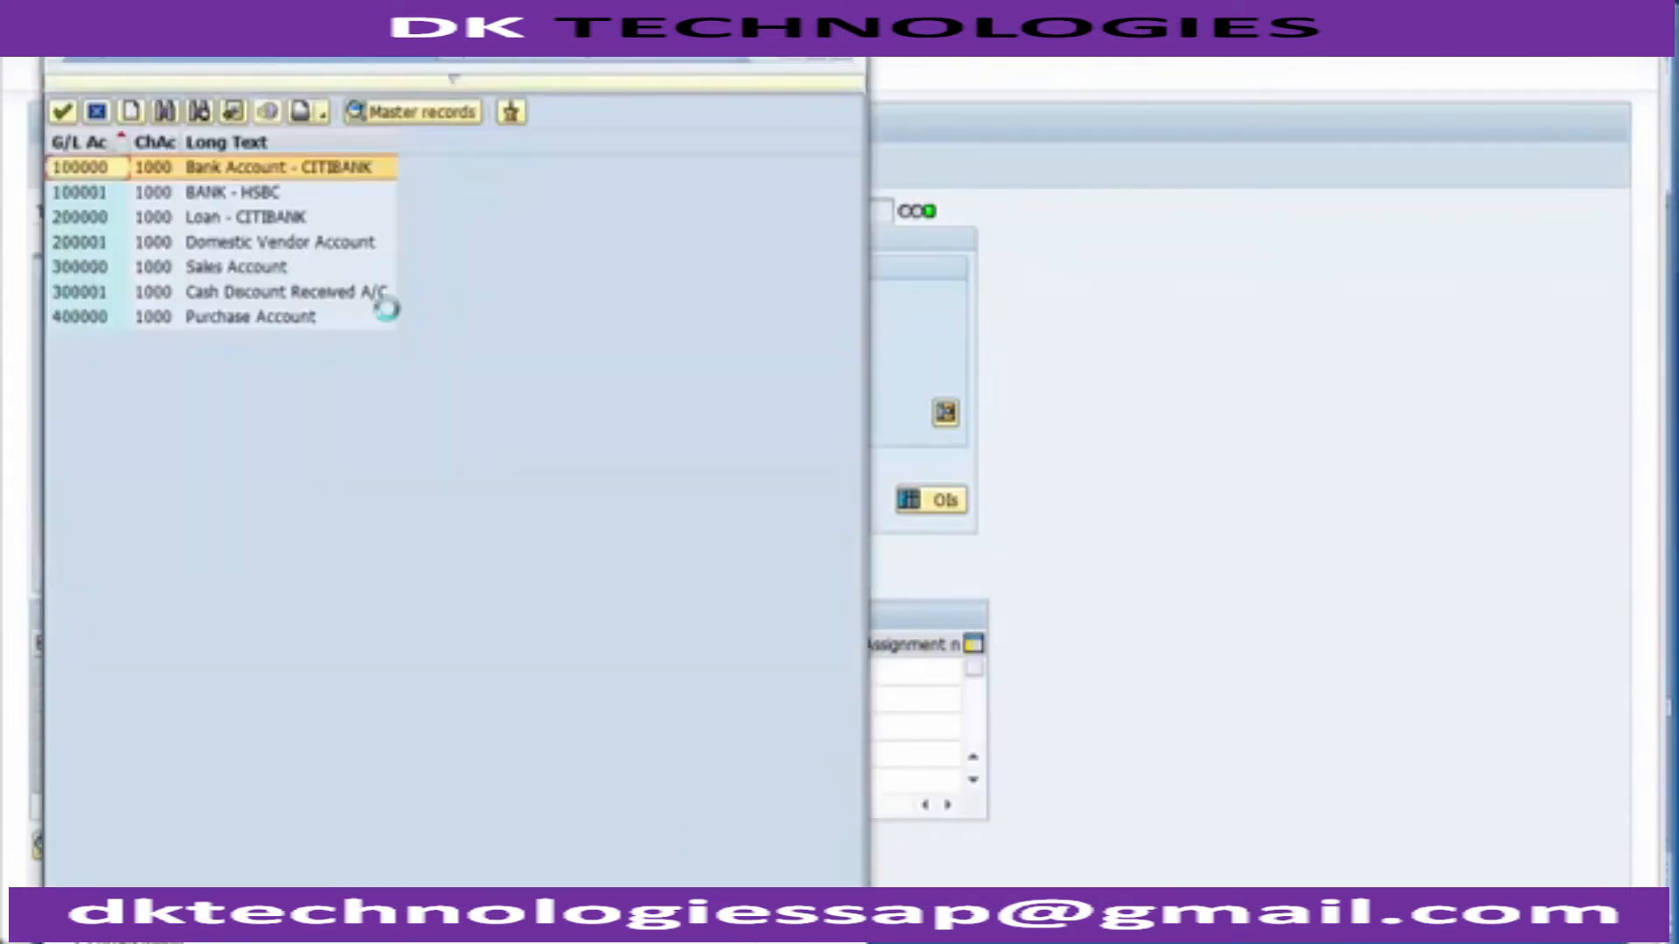
pyautogui.doubleClick(282, 316)
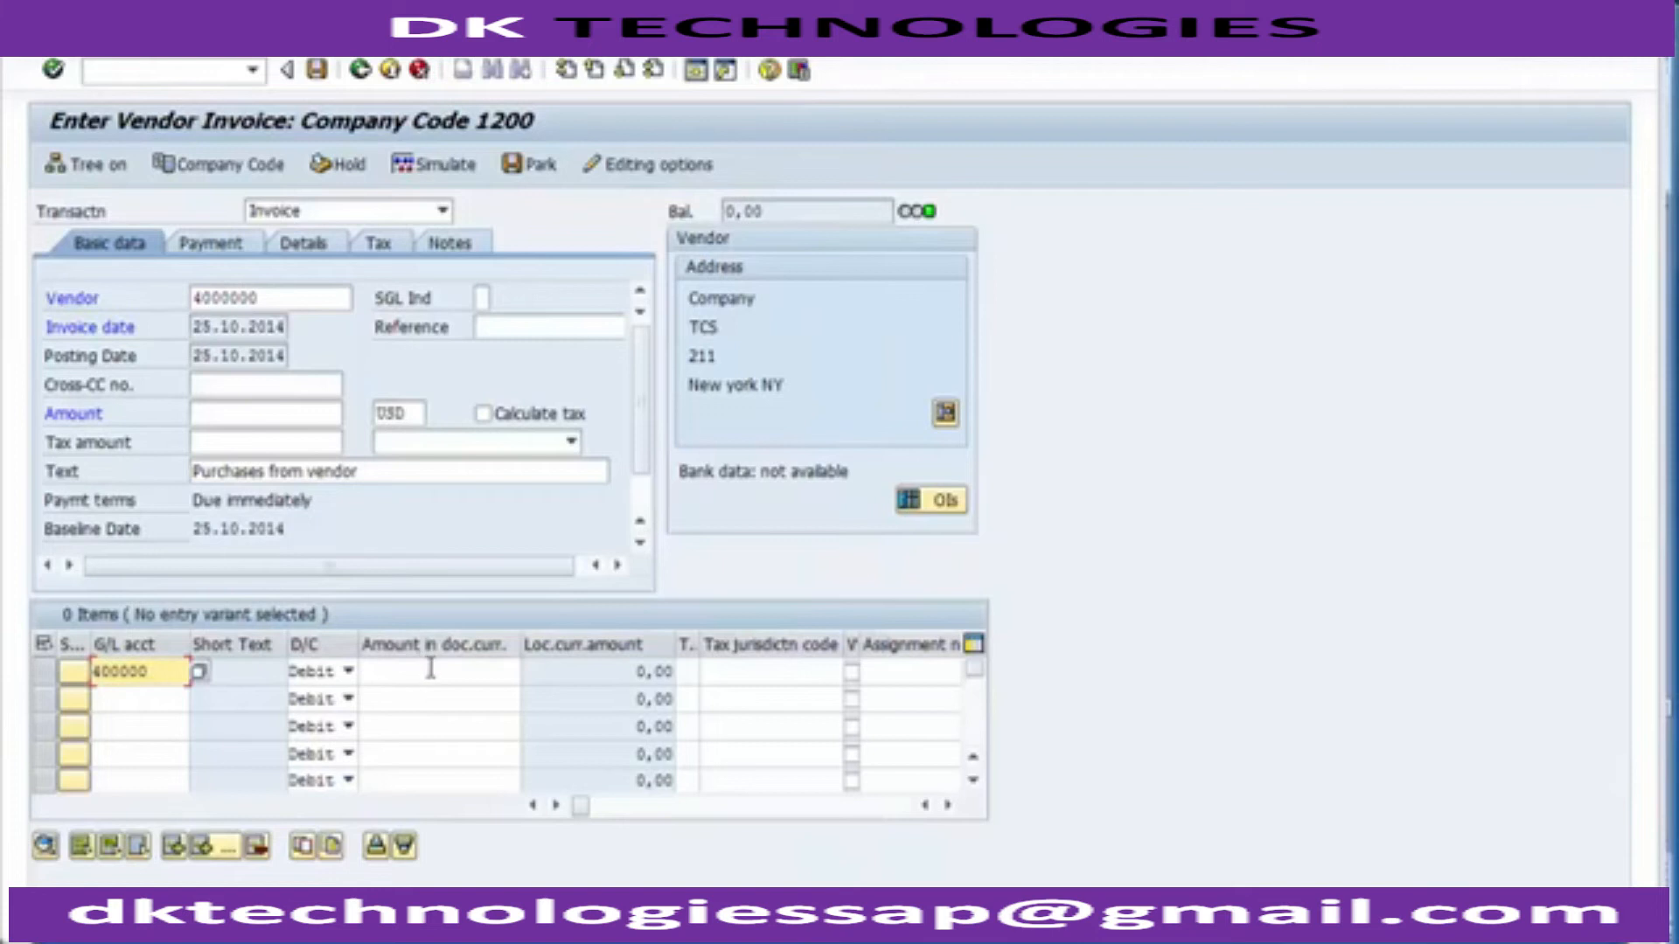
pyautogui.click(430, 670)
pyautogui.write('10000')
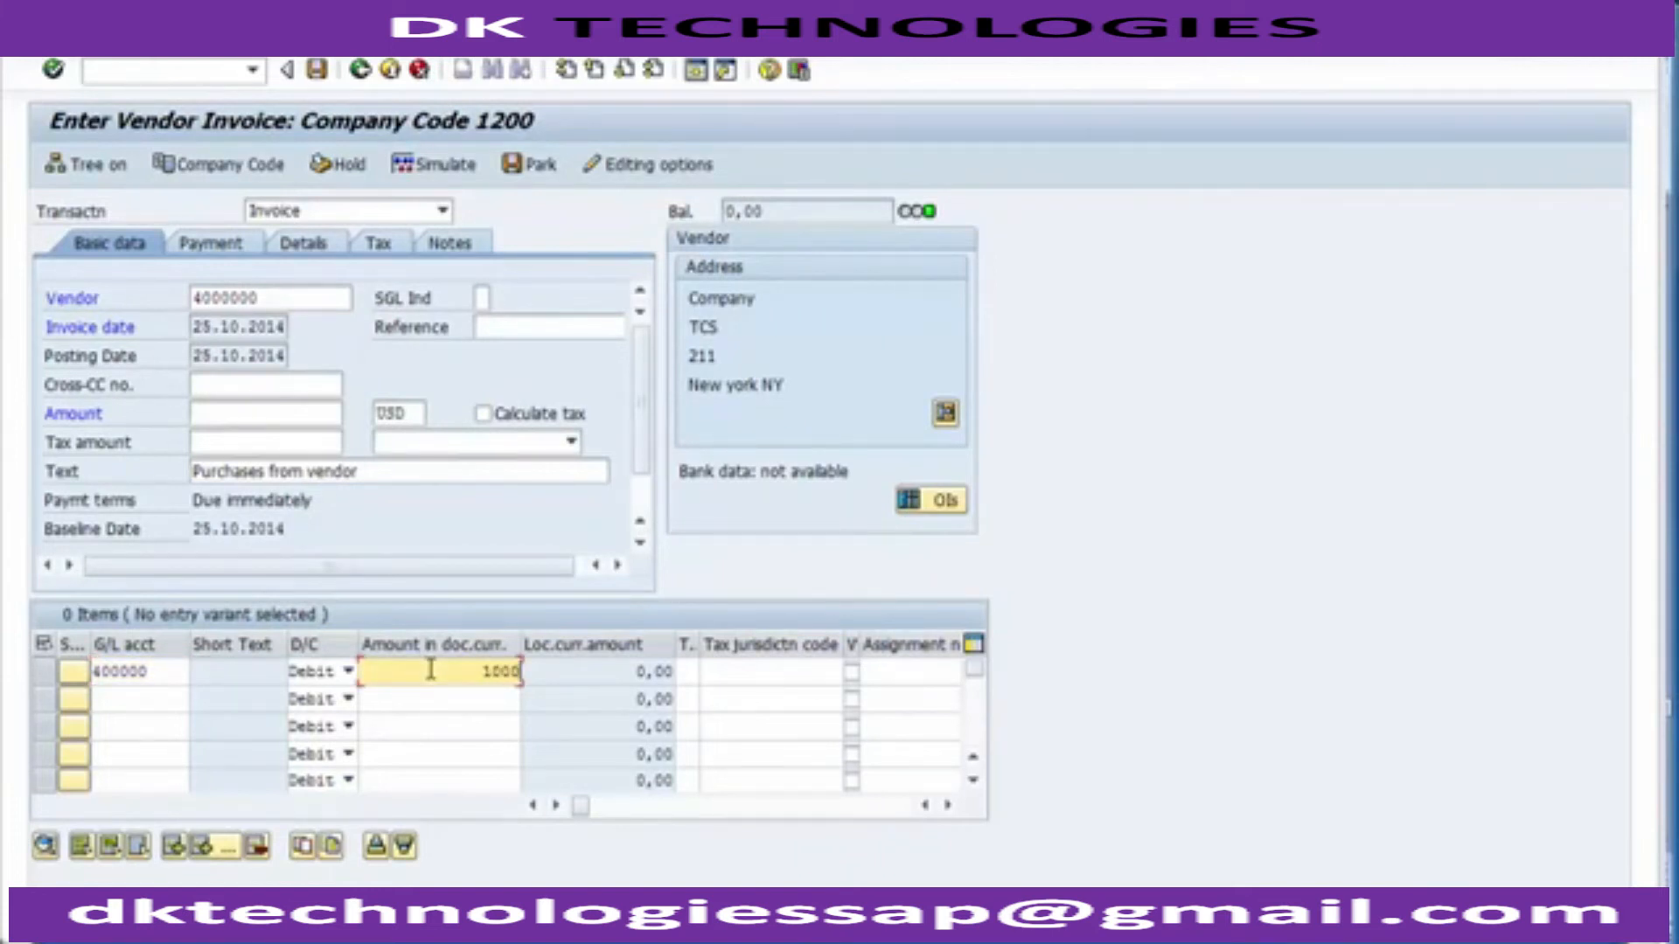
# Step: Enter "Purchases" as the text of the first line item
pyautogui.click(733, 676)
pyautogui.press('Tab')
pyautogui.press('Tab')
pyautogui.press('Tab')
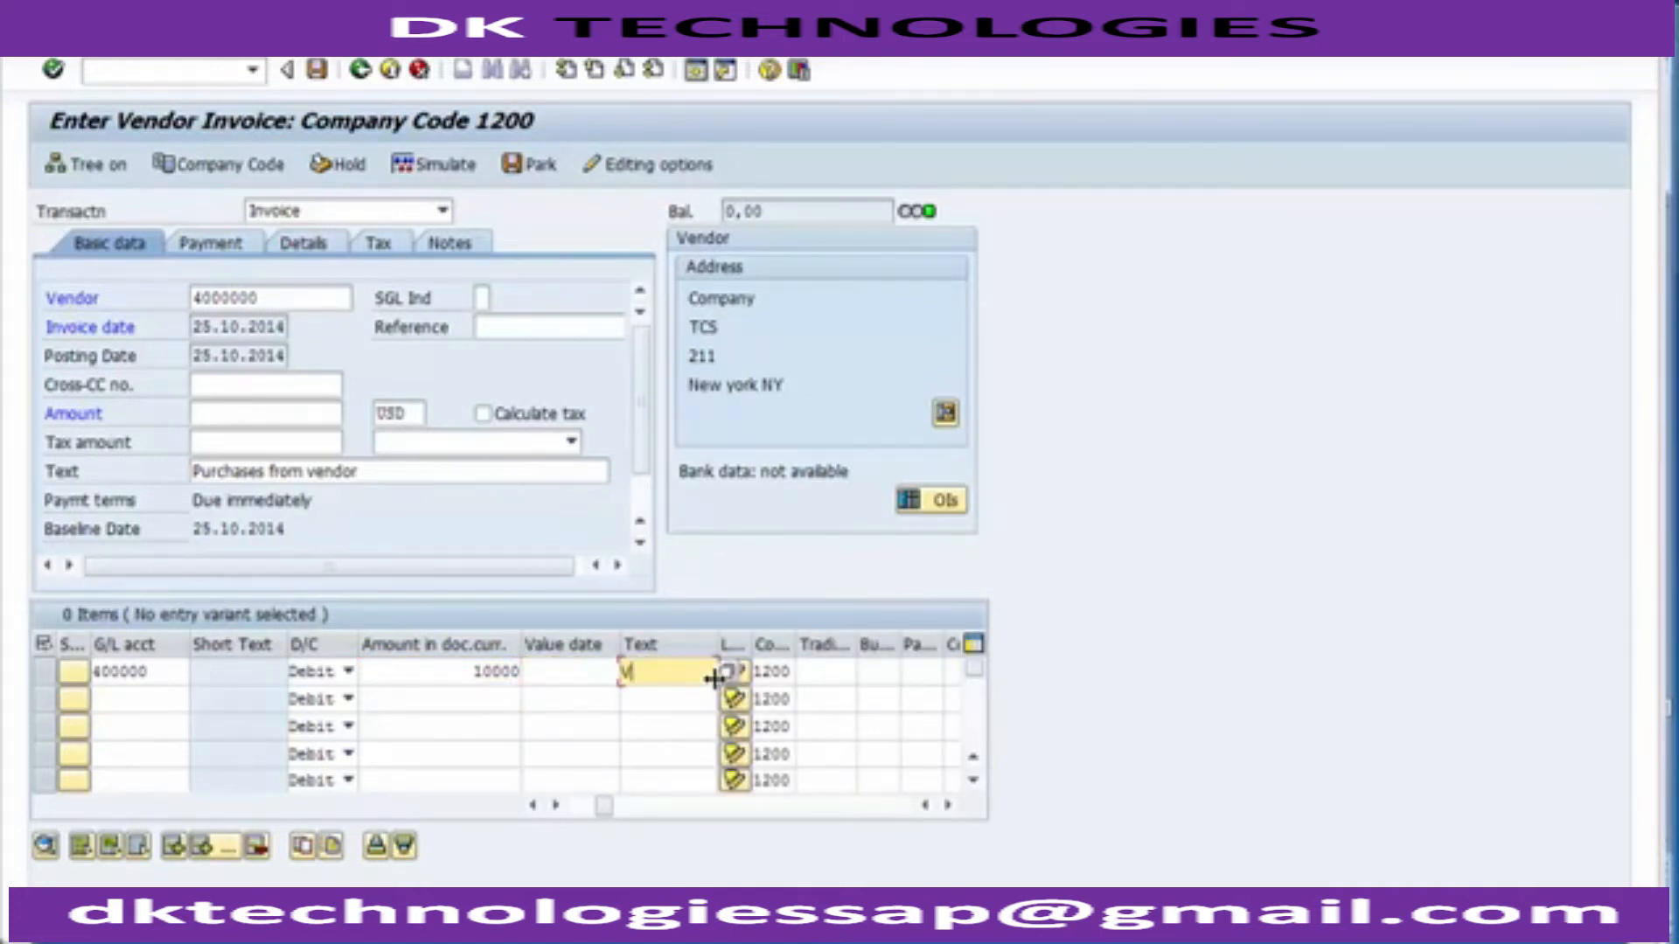
pyautogui.click(715, 678)
pyautogui.write('Purchases')
# Step: Assign business area 1230 (Product 3) to the first line item
pyautogui.click(879, 672)
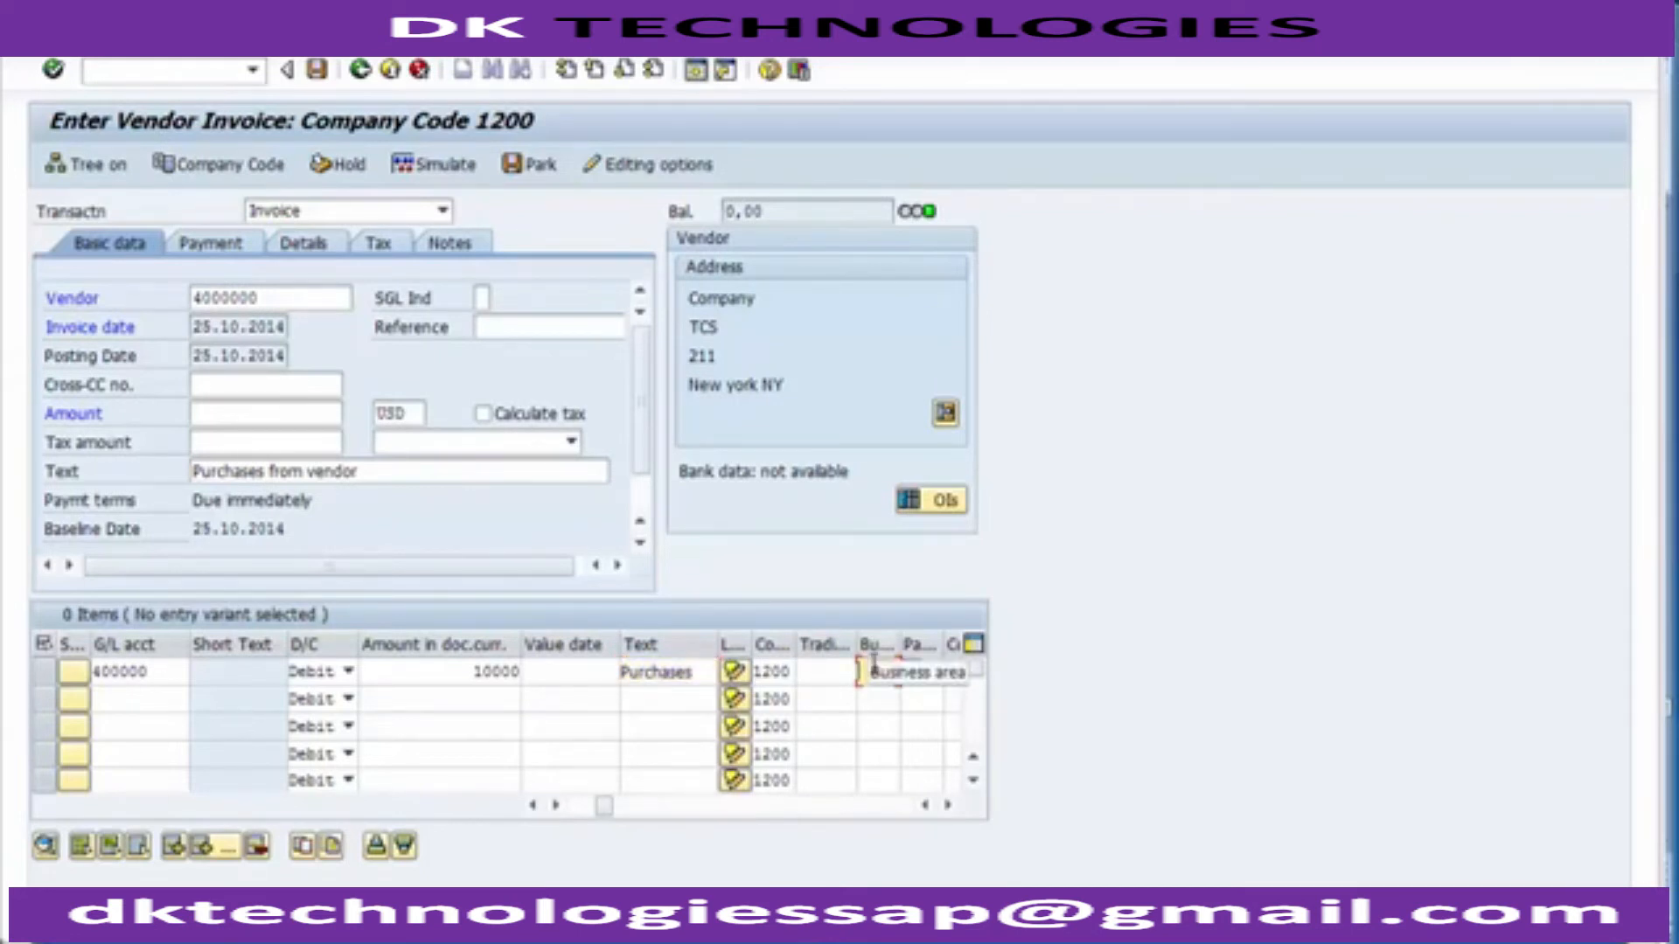
pyautogui.click(873, 670)
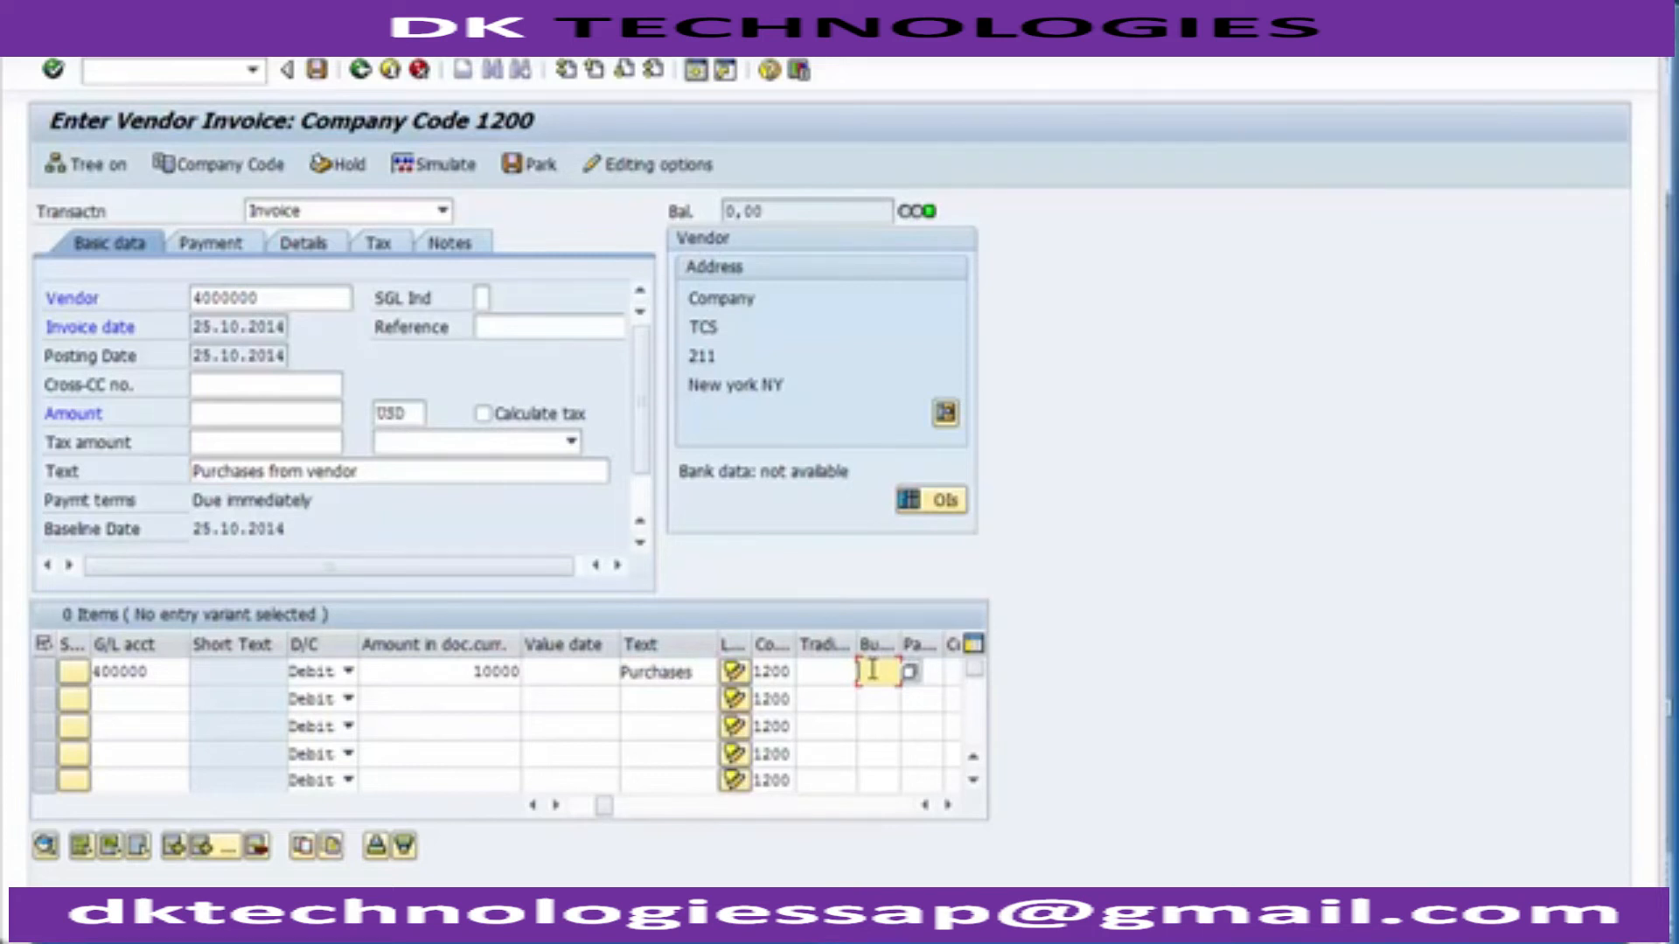
pyautogui.press('Return')
pyautogui.press('F4')
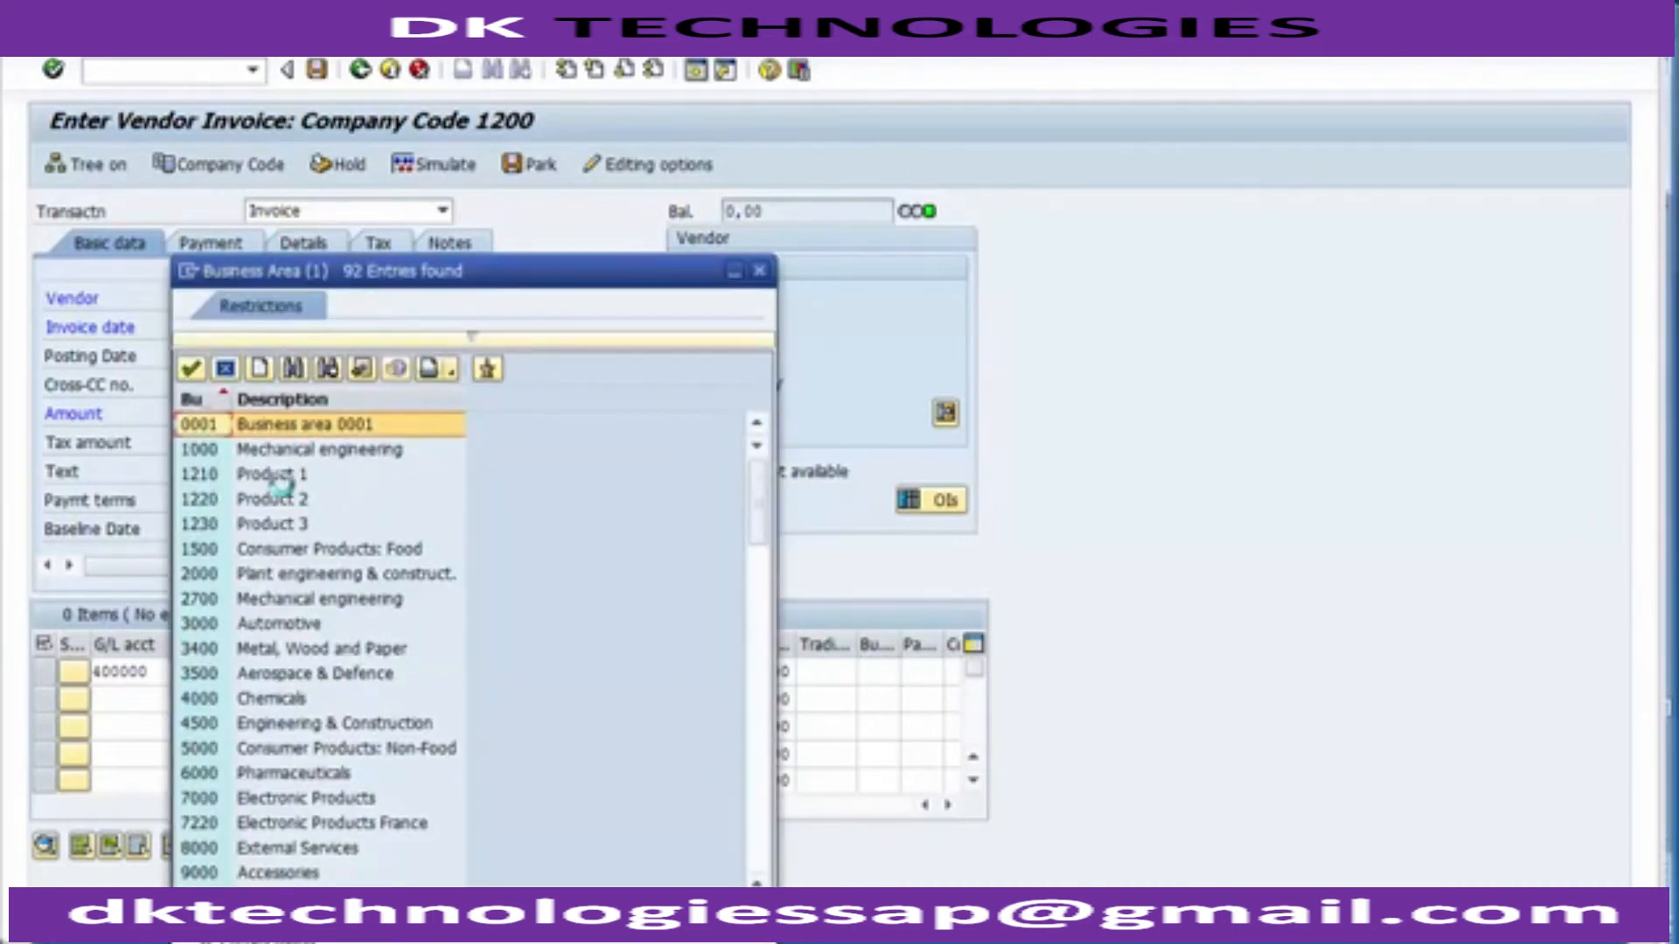
pyautogui.doubleClick(262, 524)
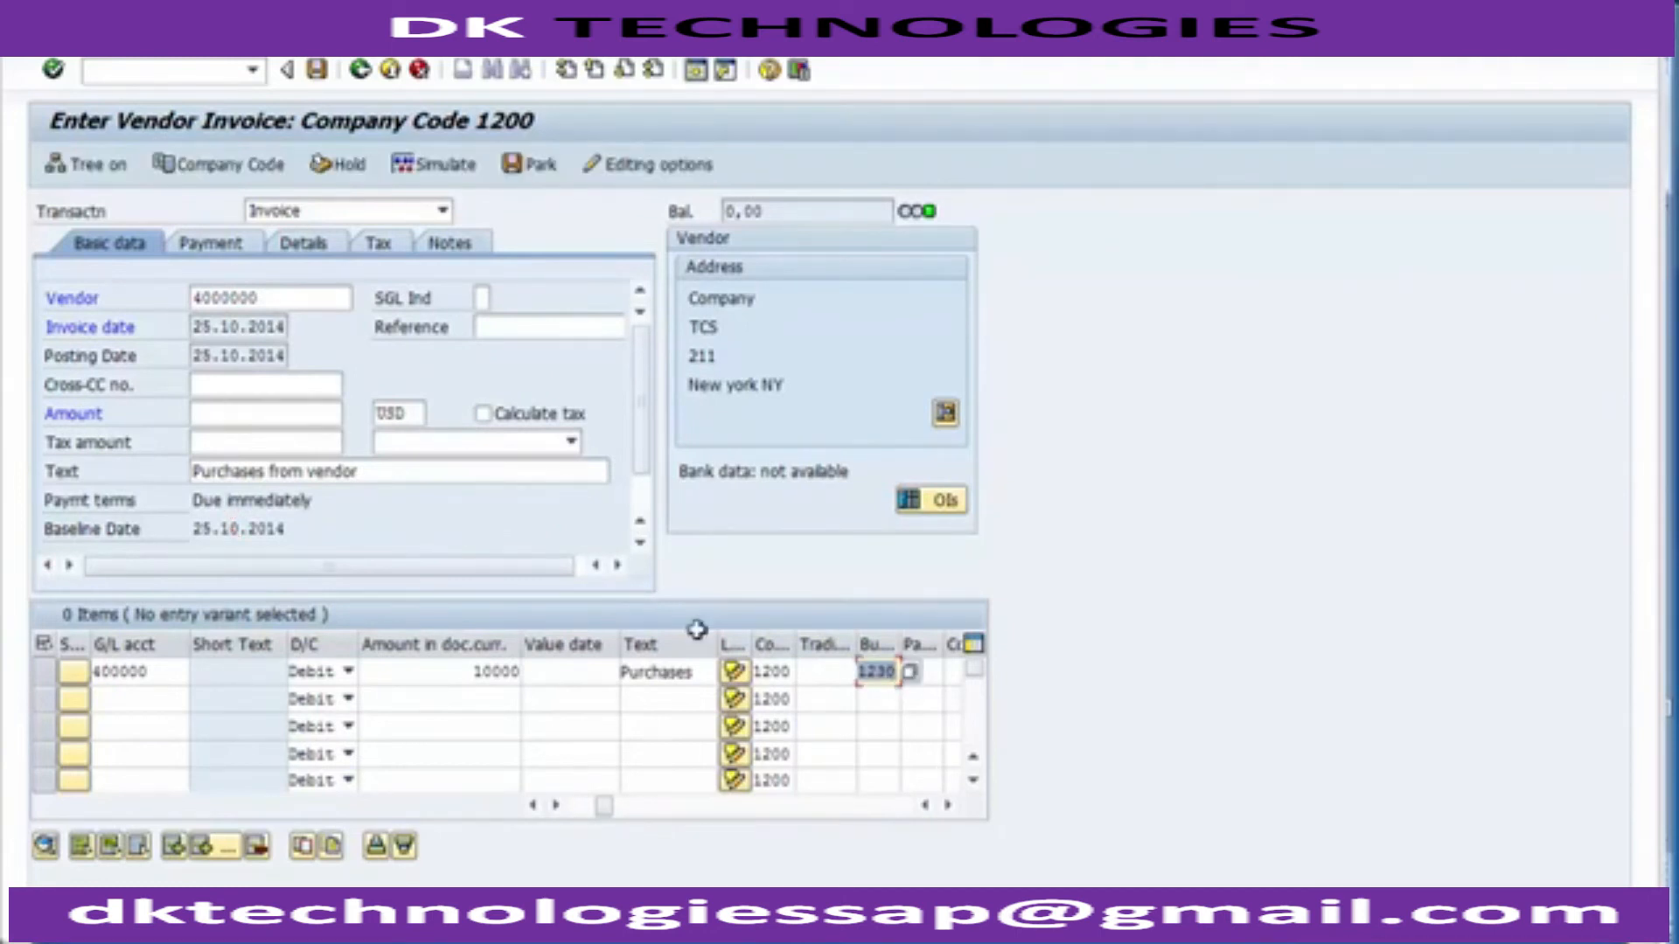
# Step: Try to simulate the vendor invoice
pyautogui.click(425, 172)
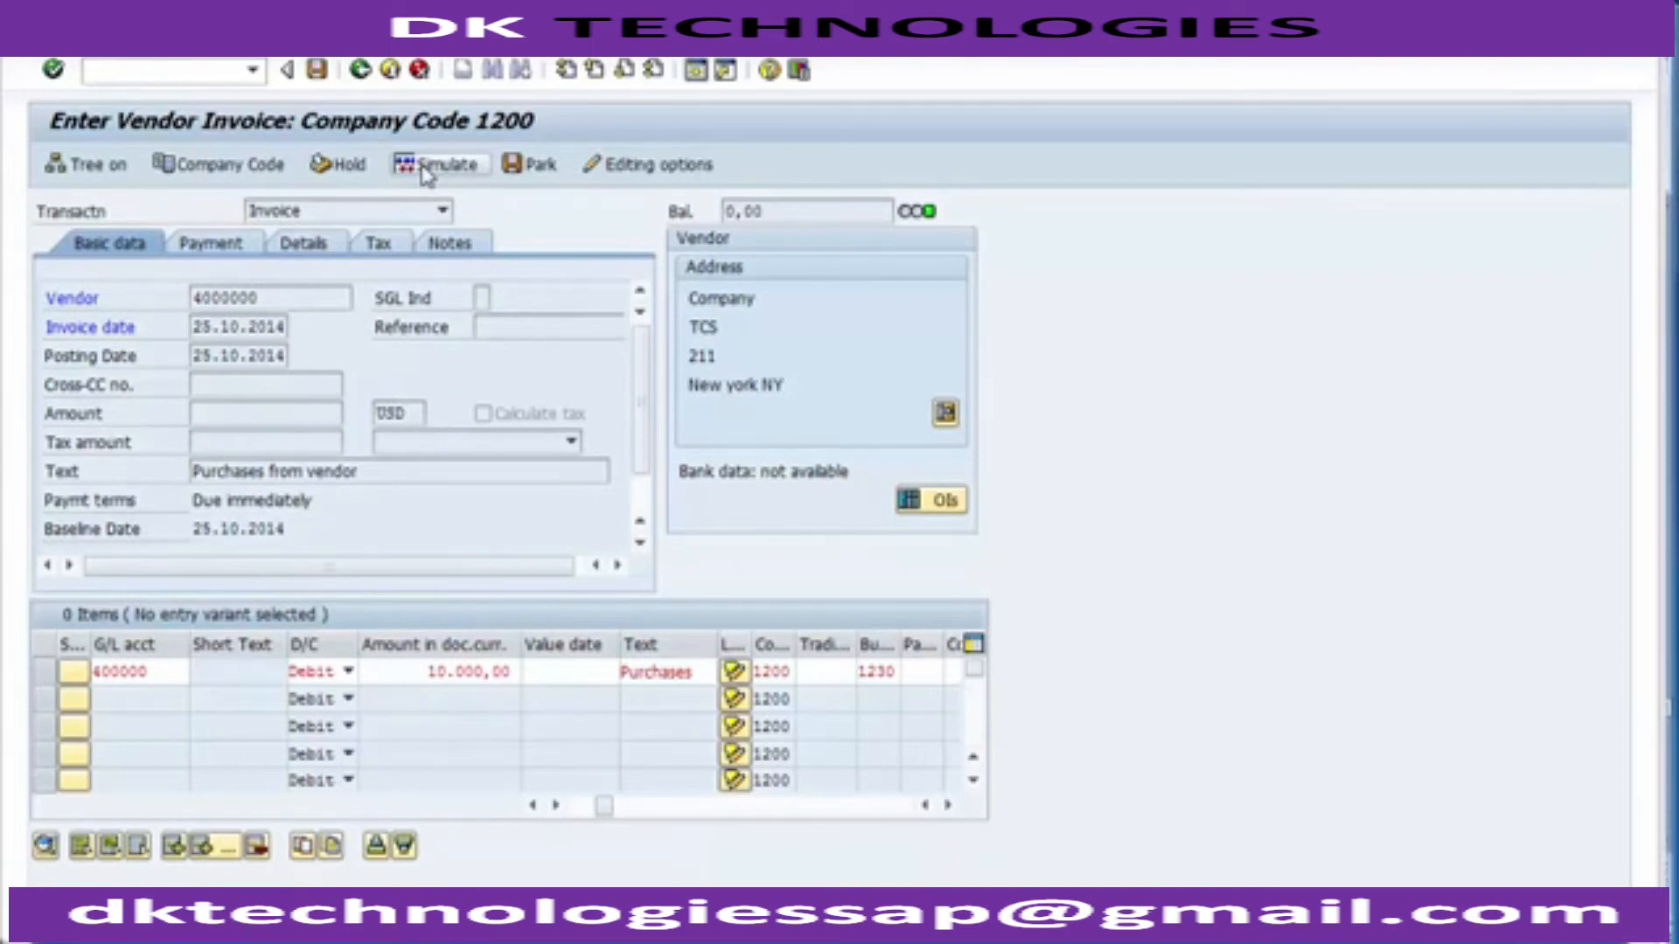
pyautogui.click(426, 172)
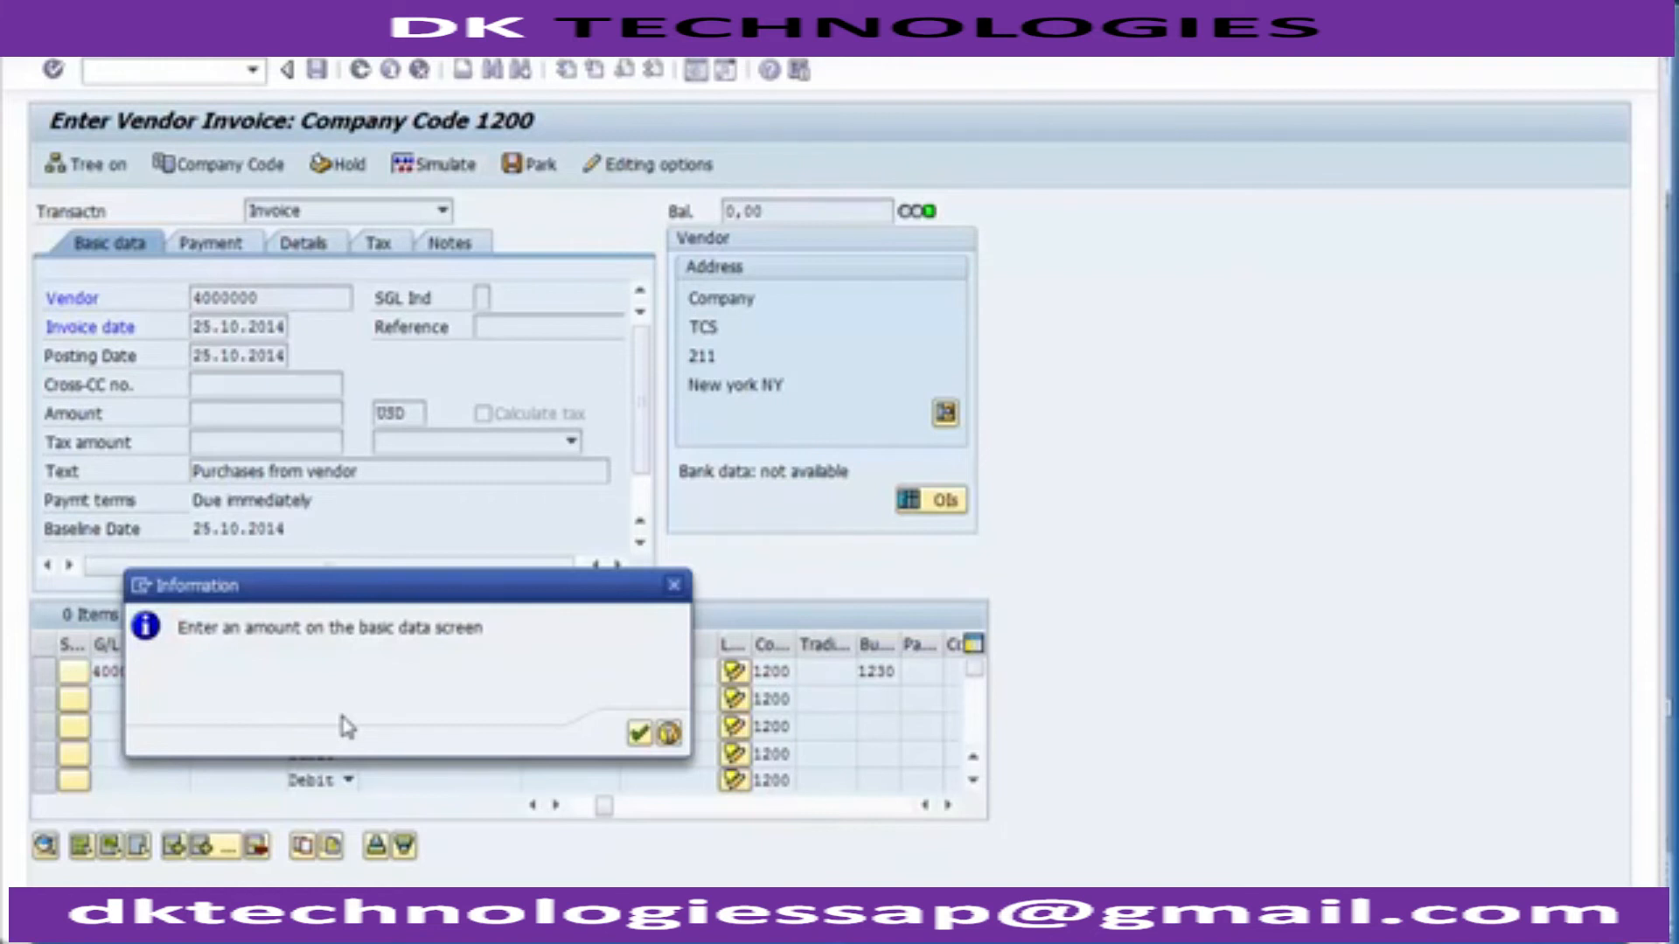
pyautogui.click(641, 734)
# Step: Copy the first line item's amount of 10.000,00 into the invoice header amount
pyautogui.moveTo(423, 680); pyautogui.dragTo(516, 671)
pyautogui.hotkey('ctrl', 'c')
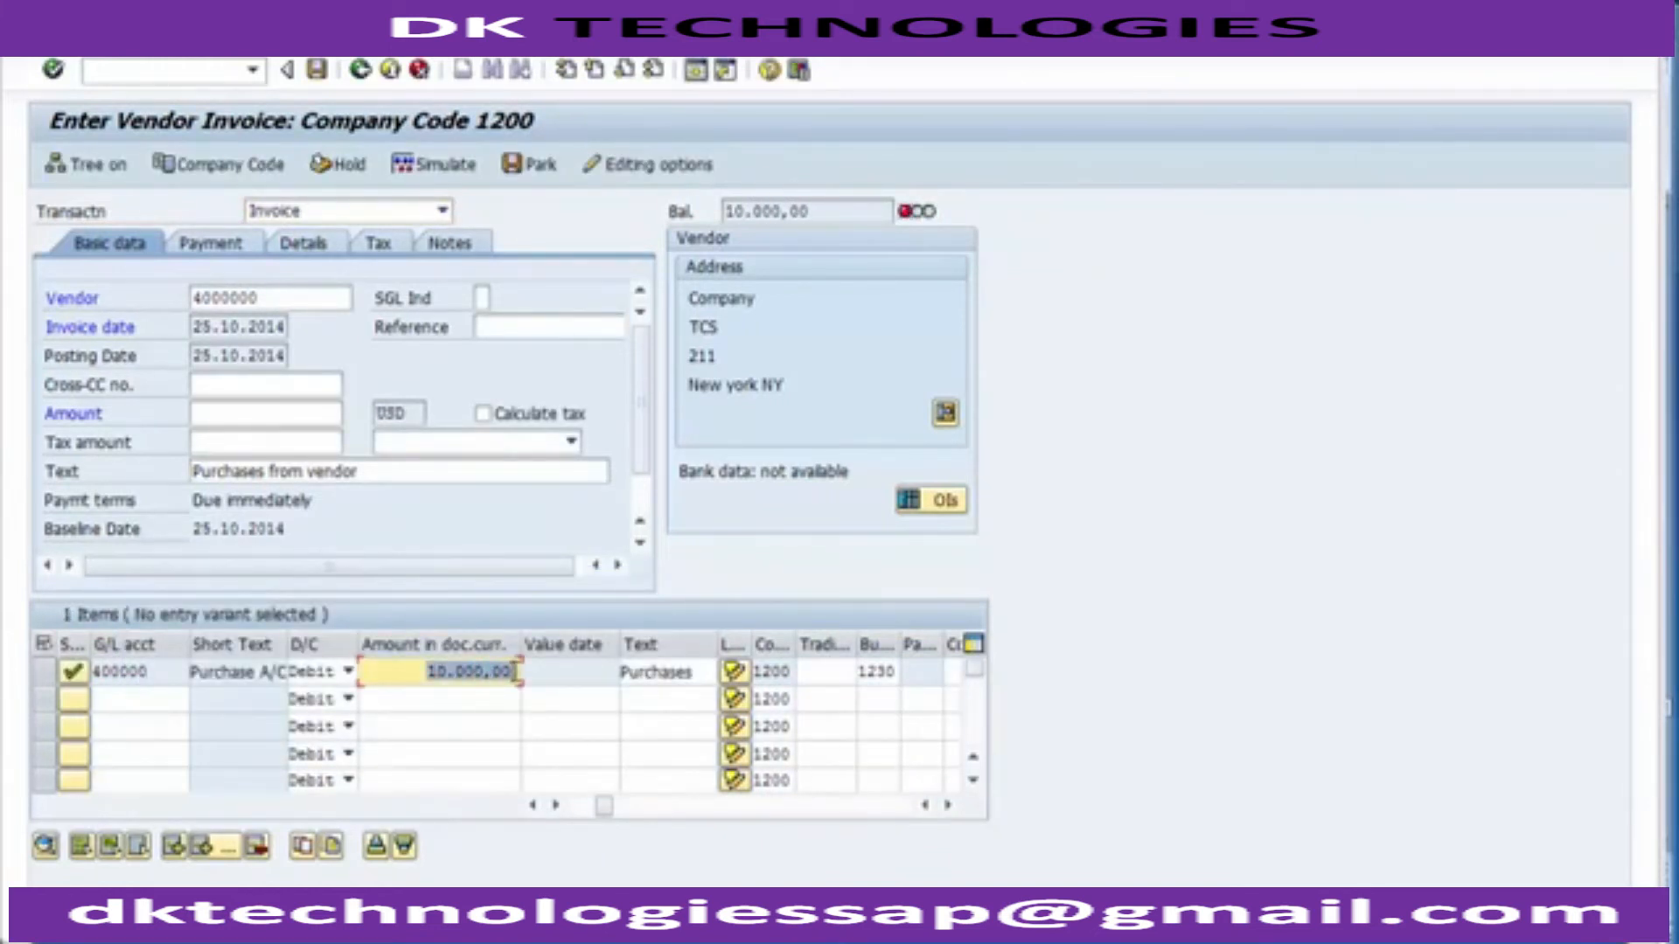
pyautogui.click(223, 418)
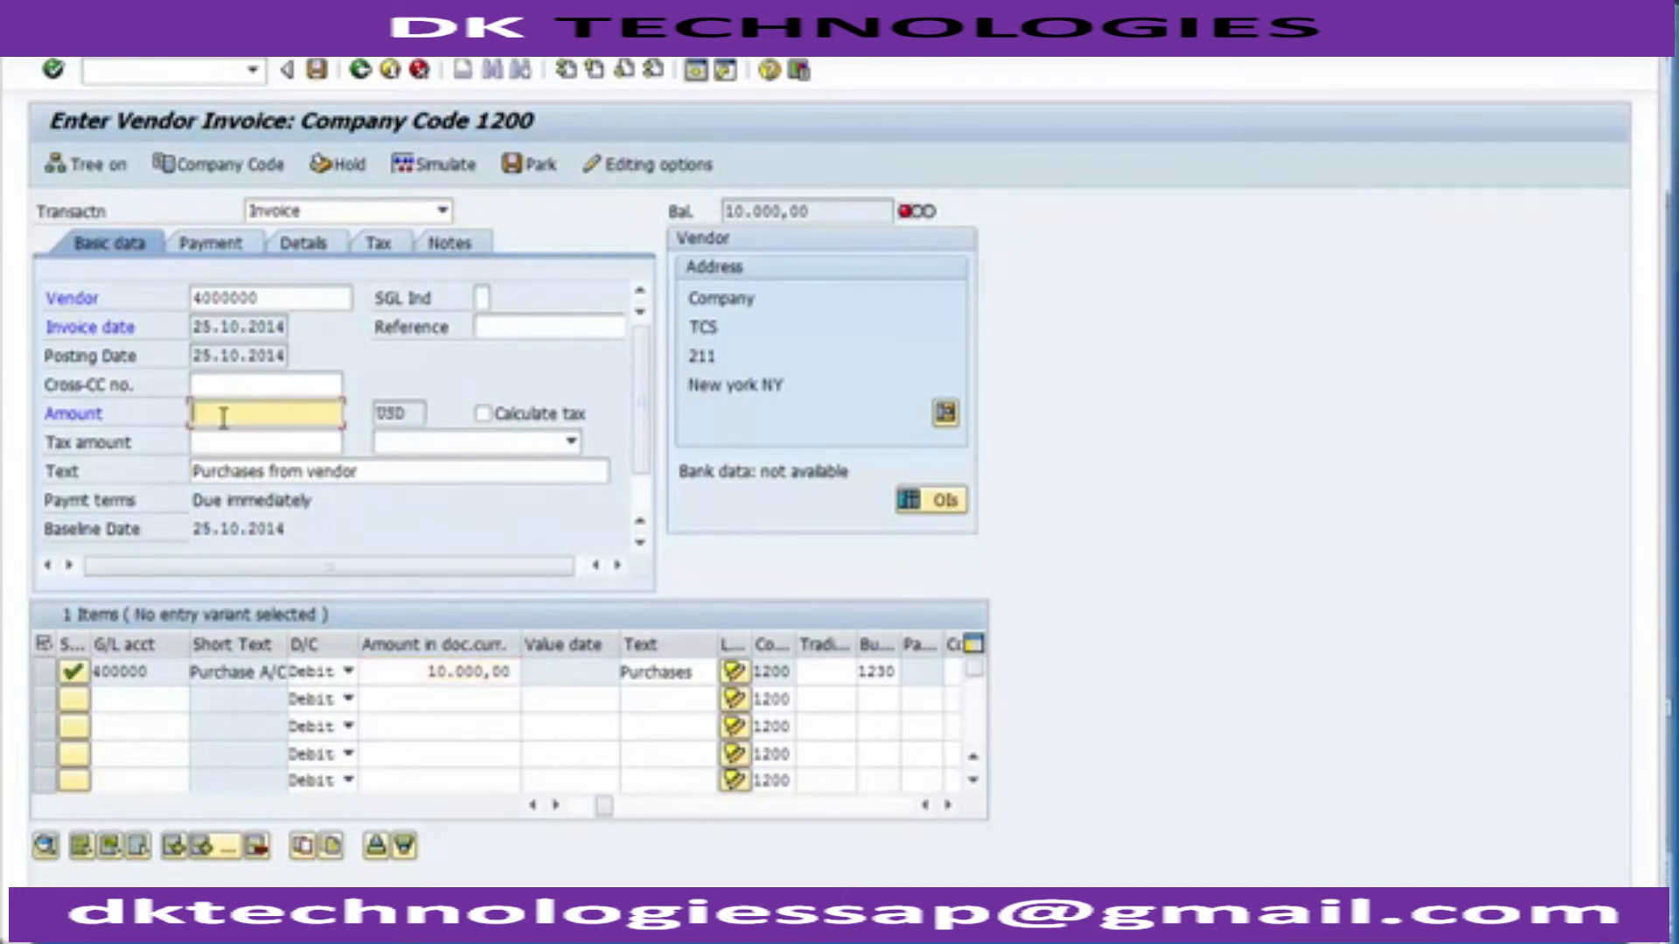
pyautogui.hotkey('ctrl', 'v')
# Step: Set the invoice's payment terms to 0001, Payable immediately Due net
pyautogui.click(227, 247)
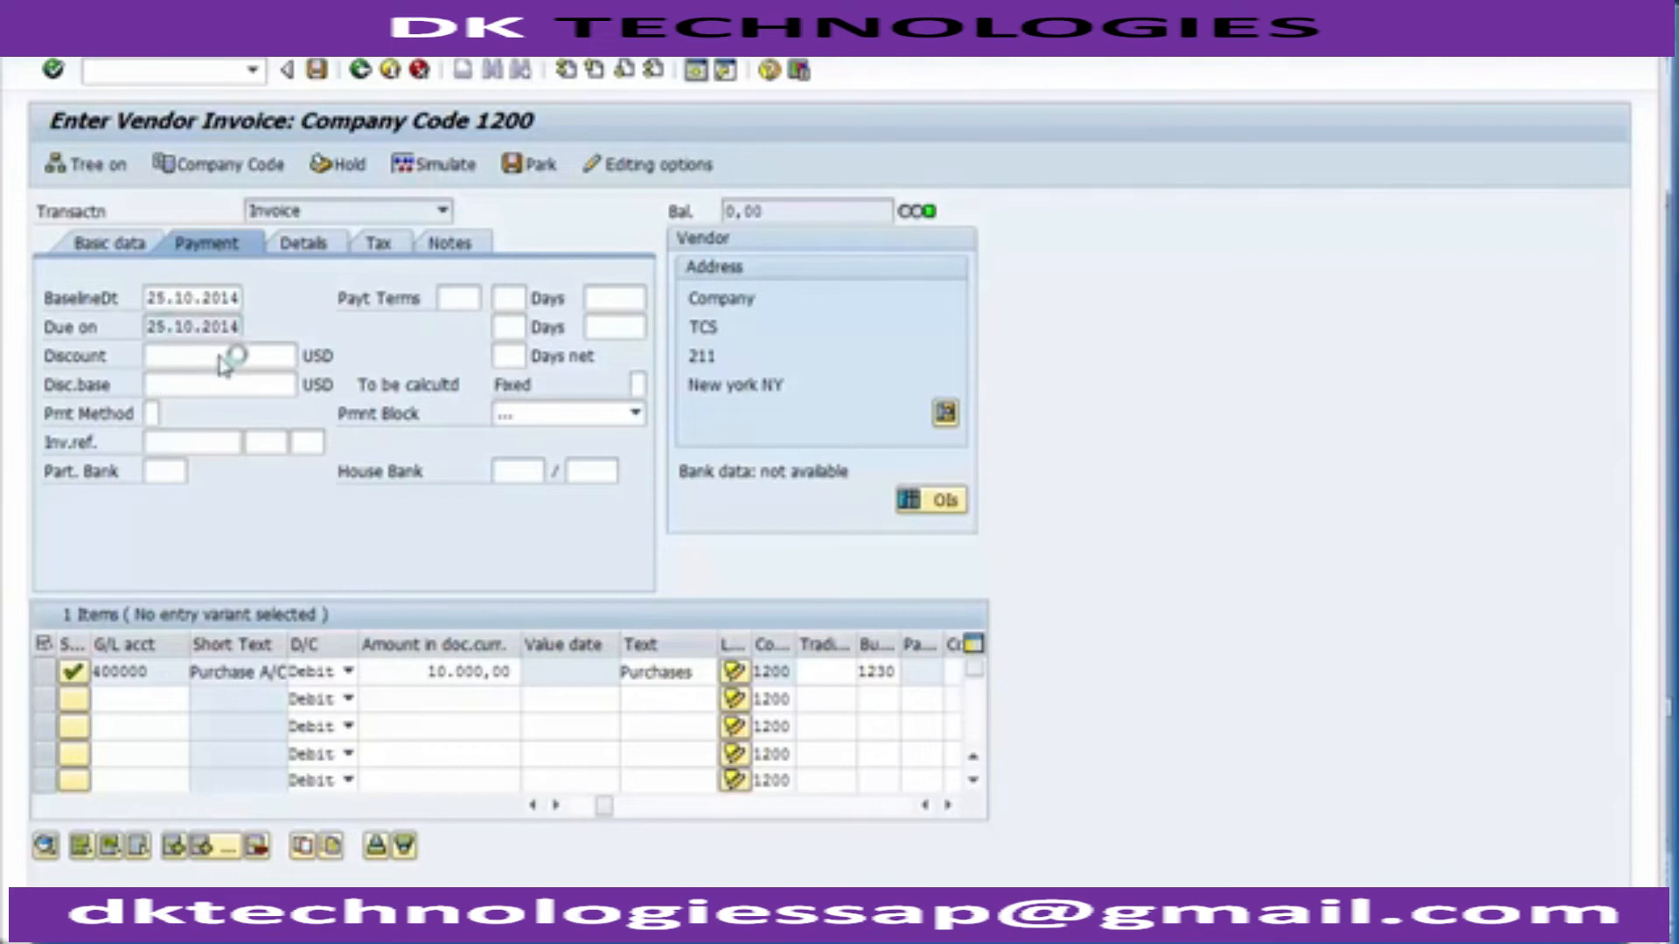
pyautogui.click(455, 298)
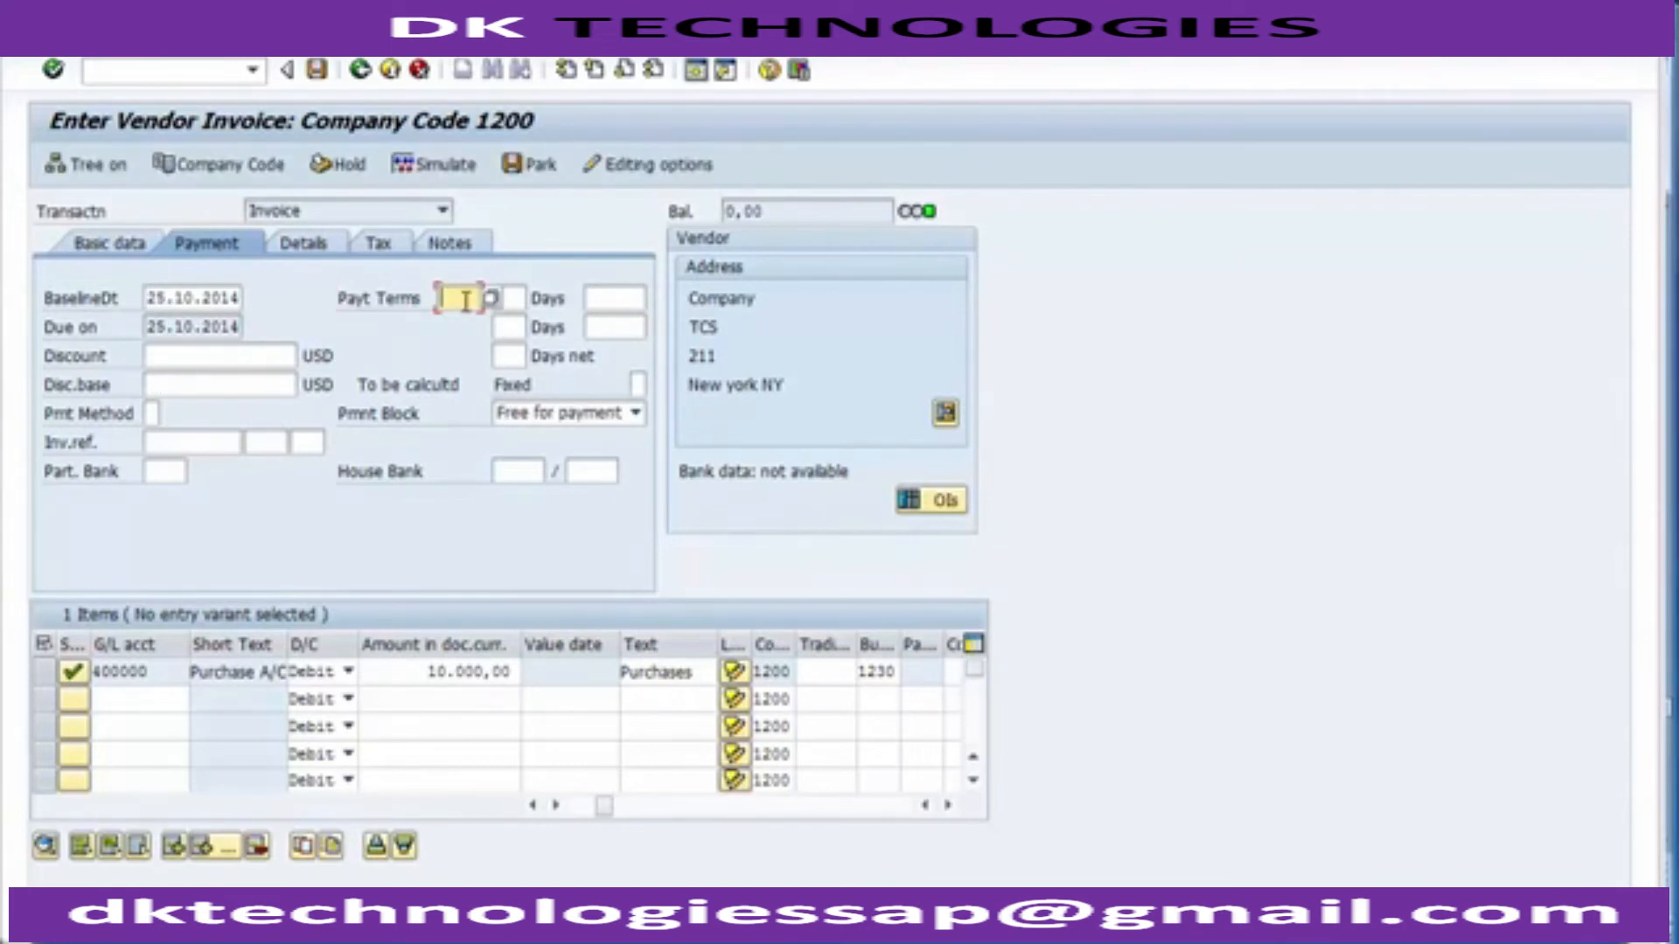
pyautogui.click(492, 299)
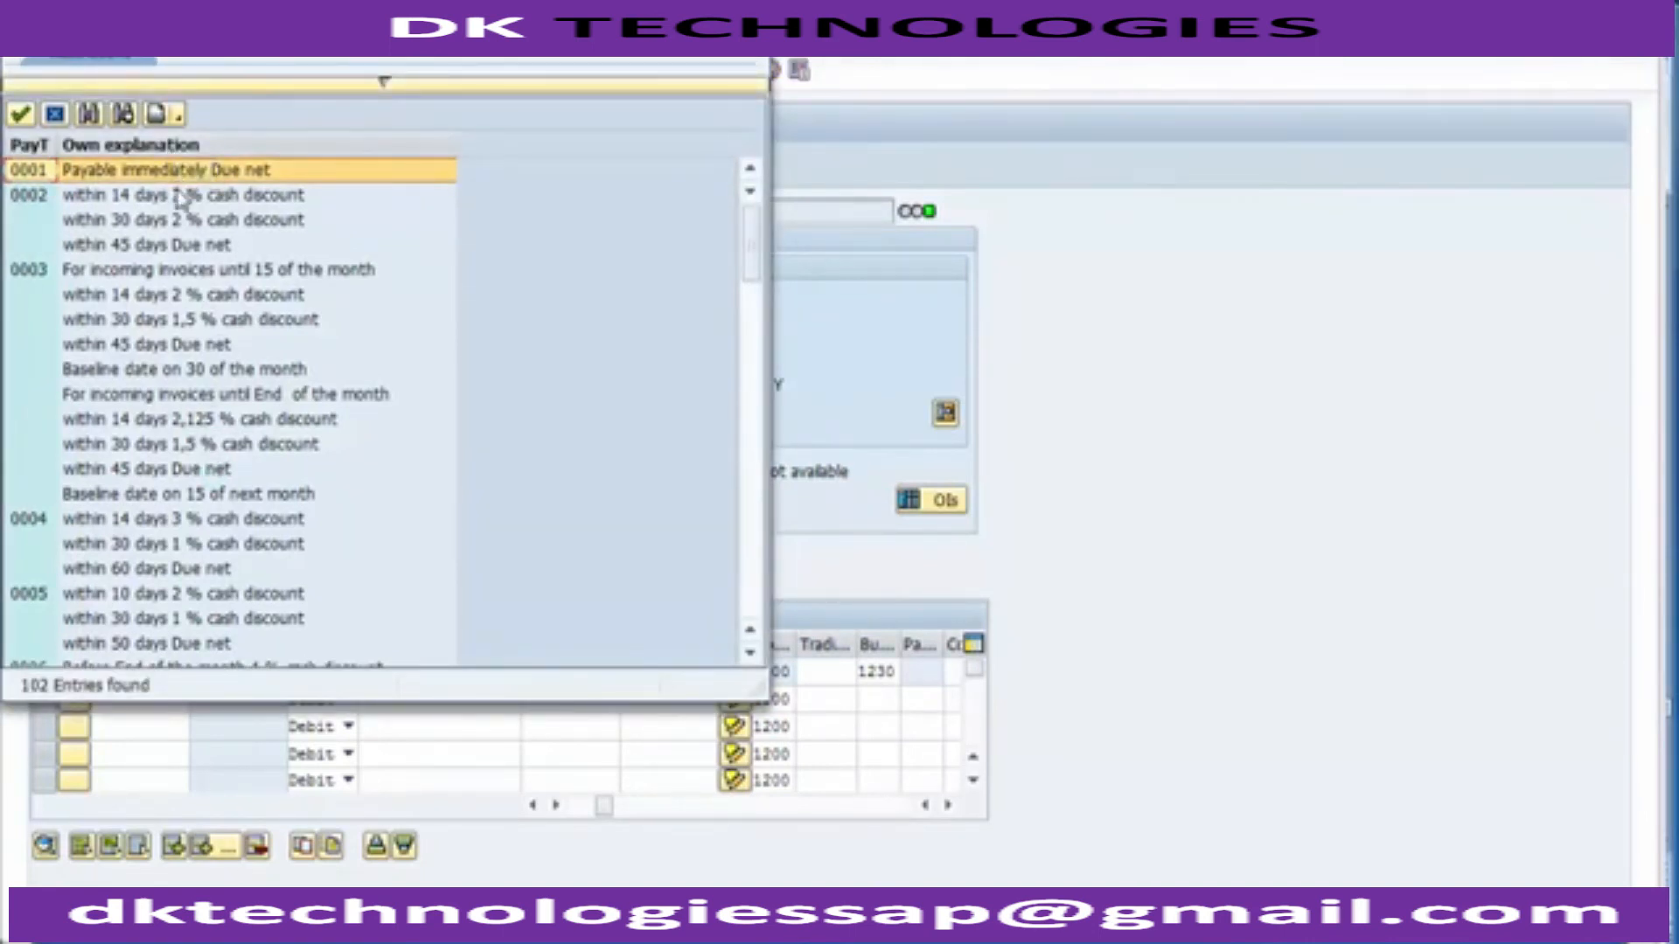
pyautogui.doubleClick(129, 172)
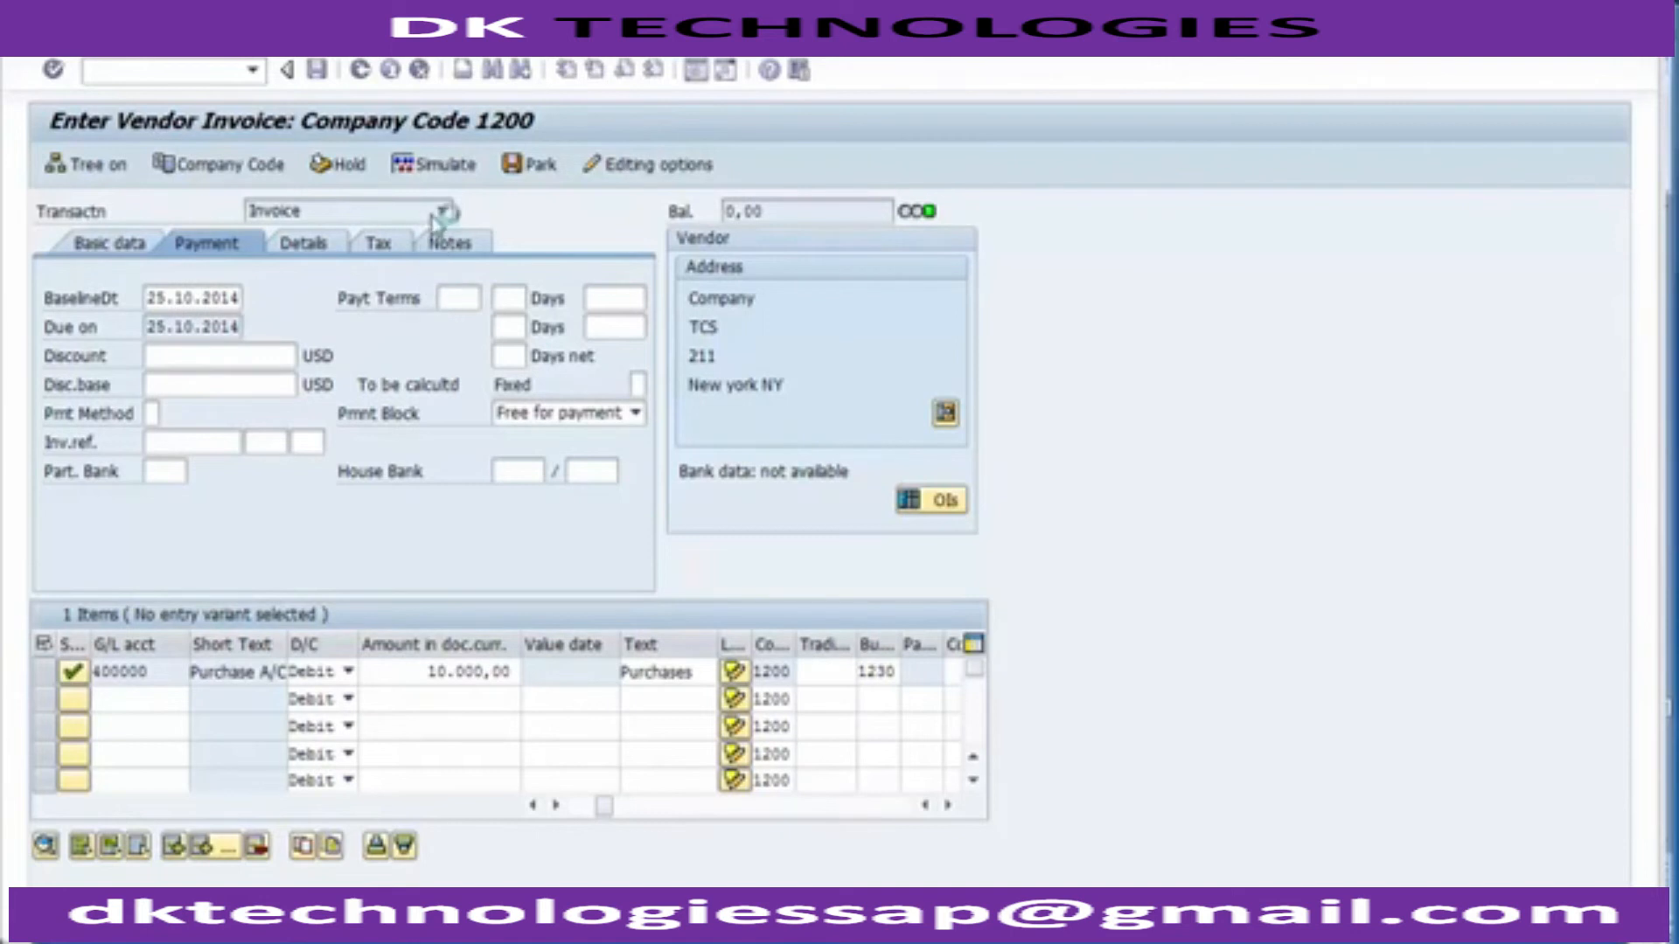
# Step: Simulate the vendor invoice to get its document overview
pyautogui.click(435, 166)
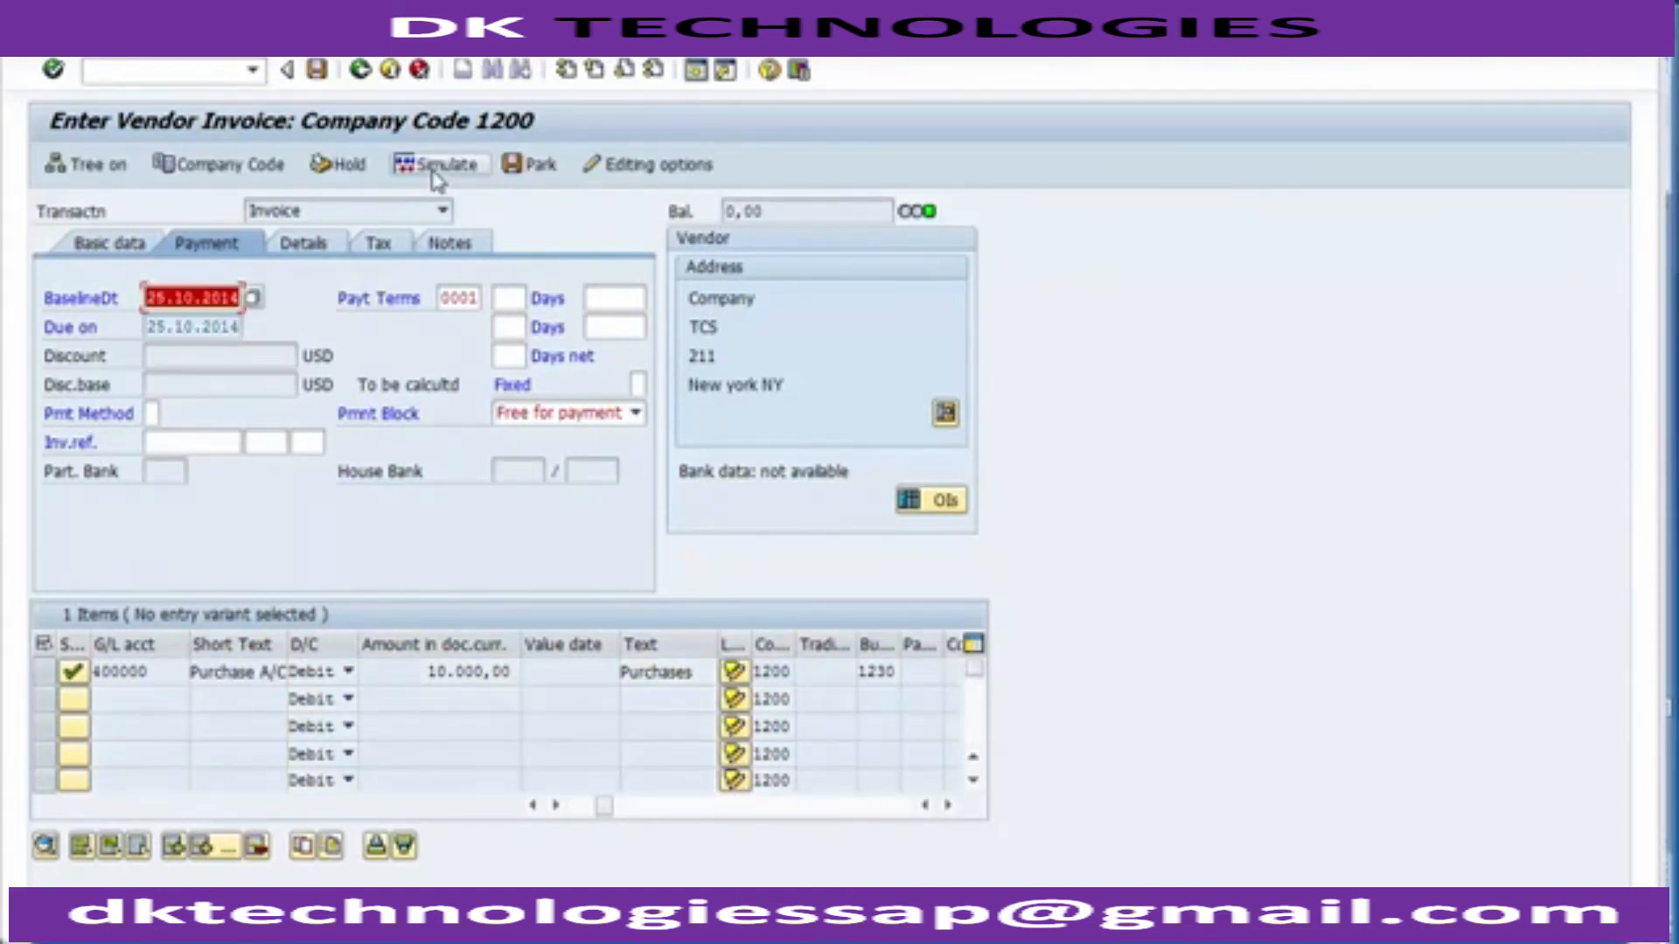
pyautogui.press('Return')
pyautogui.click(434, 171)
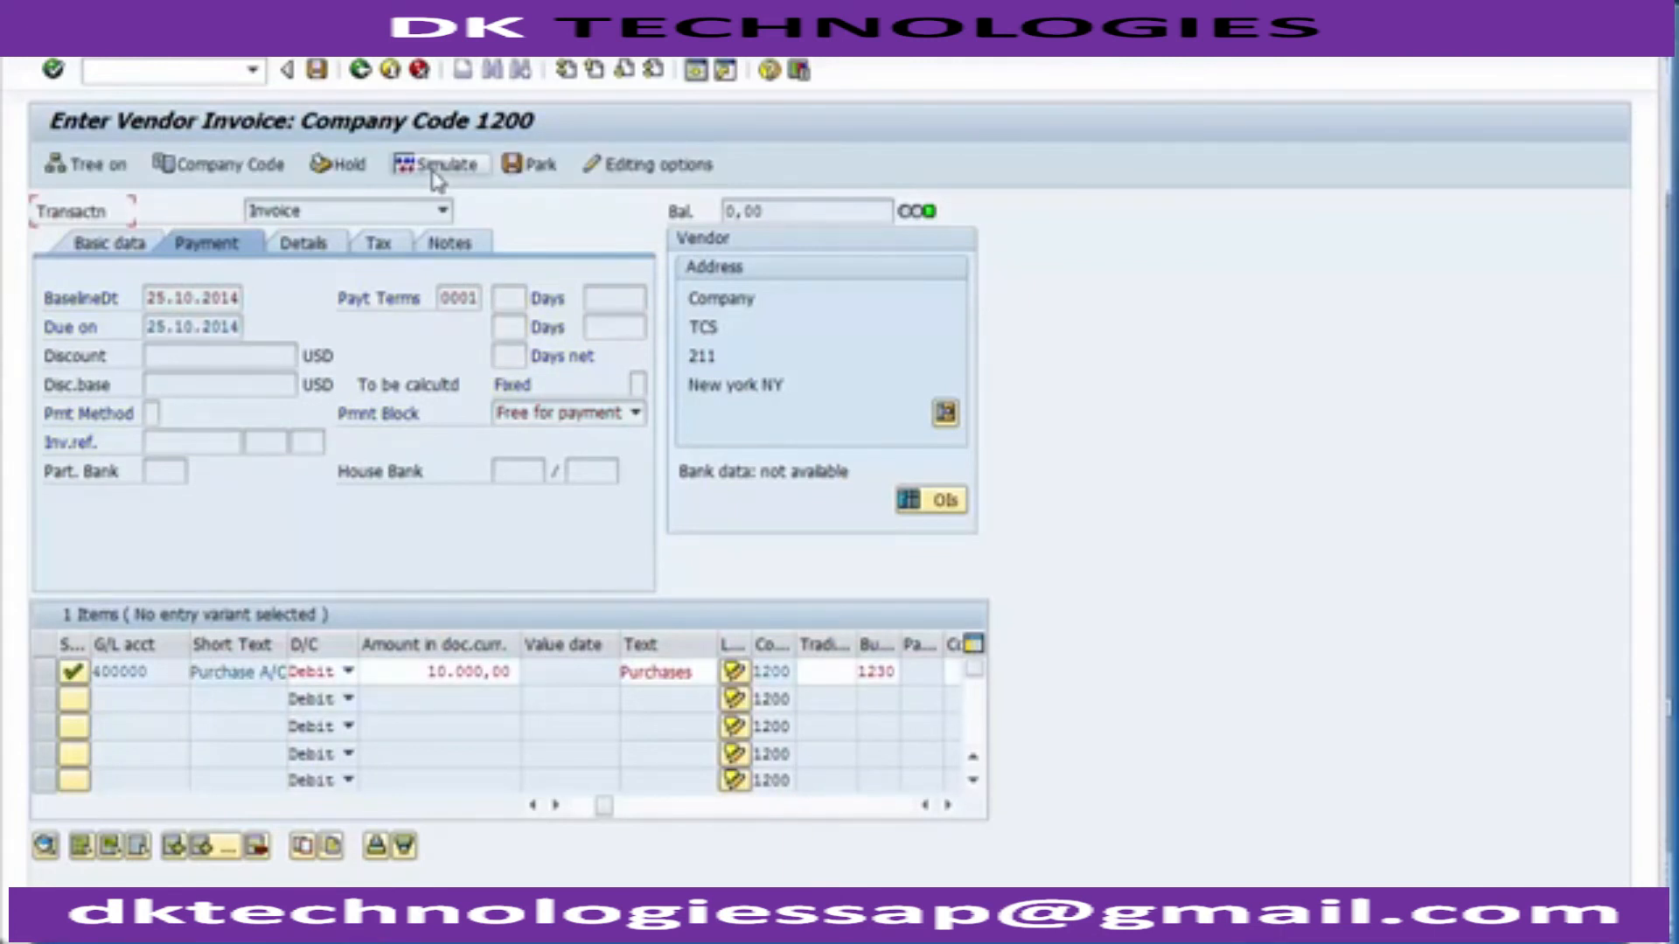
pyautogui.click(437, 171)
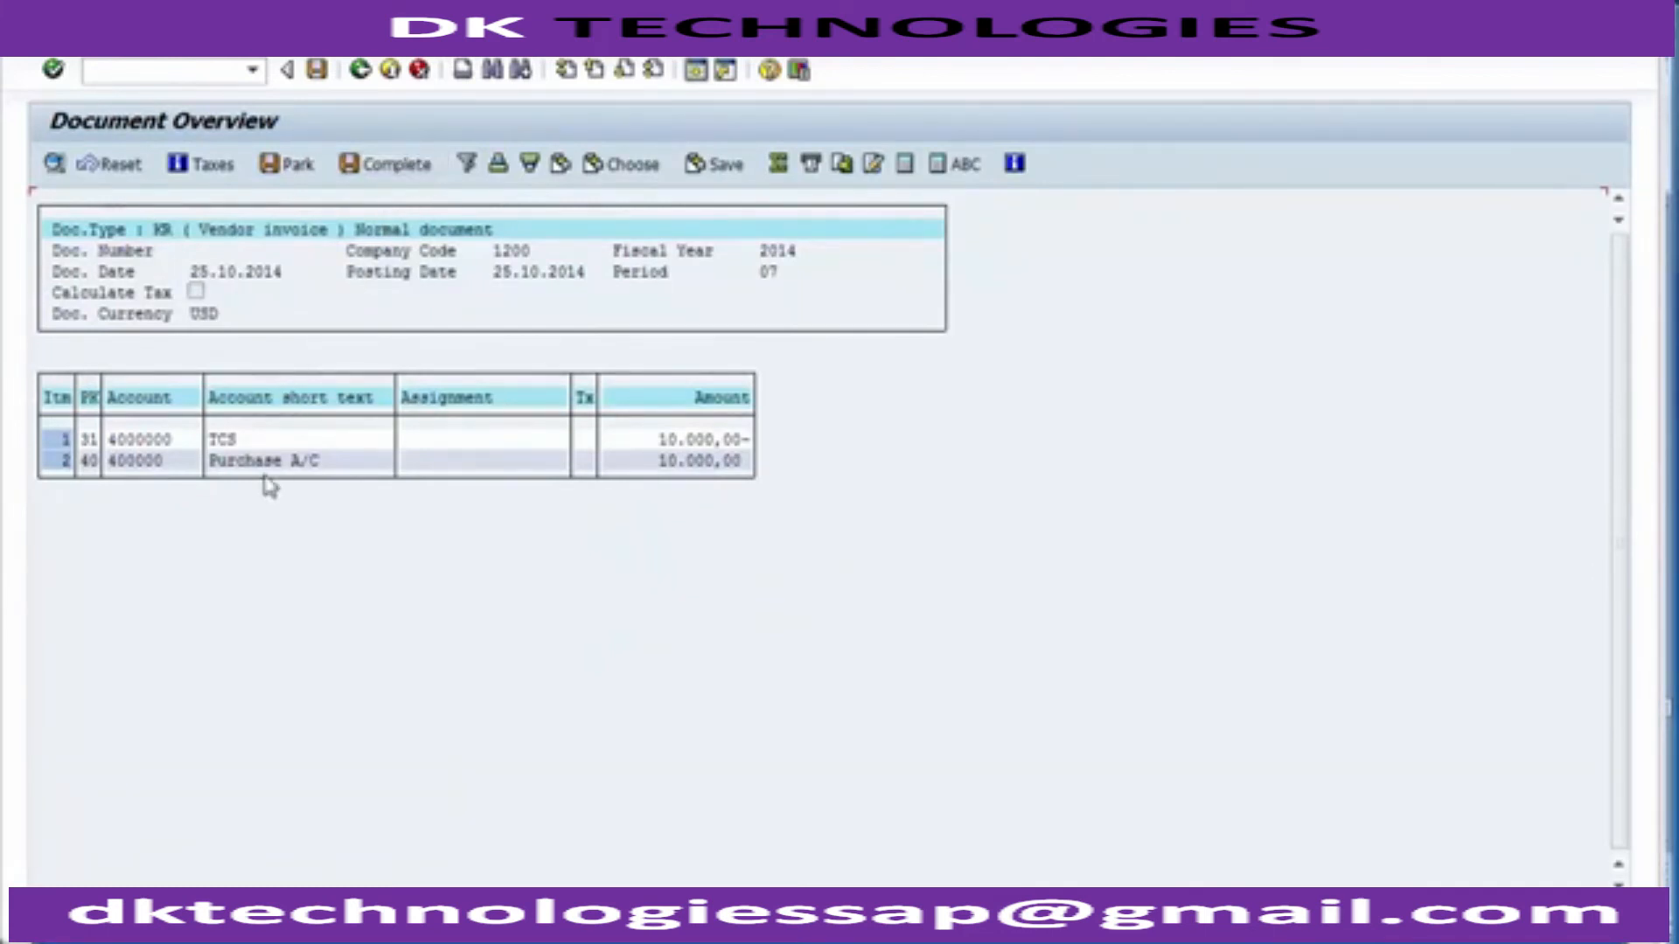
# Step: Check the vendor and purchase line items in the simulated document and post the invoice
pyautogui.click(96, 441)
pyautogui.click(258, 440)
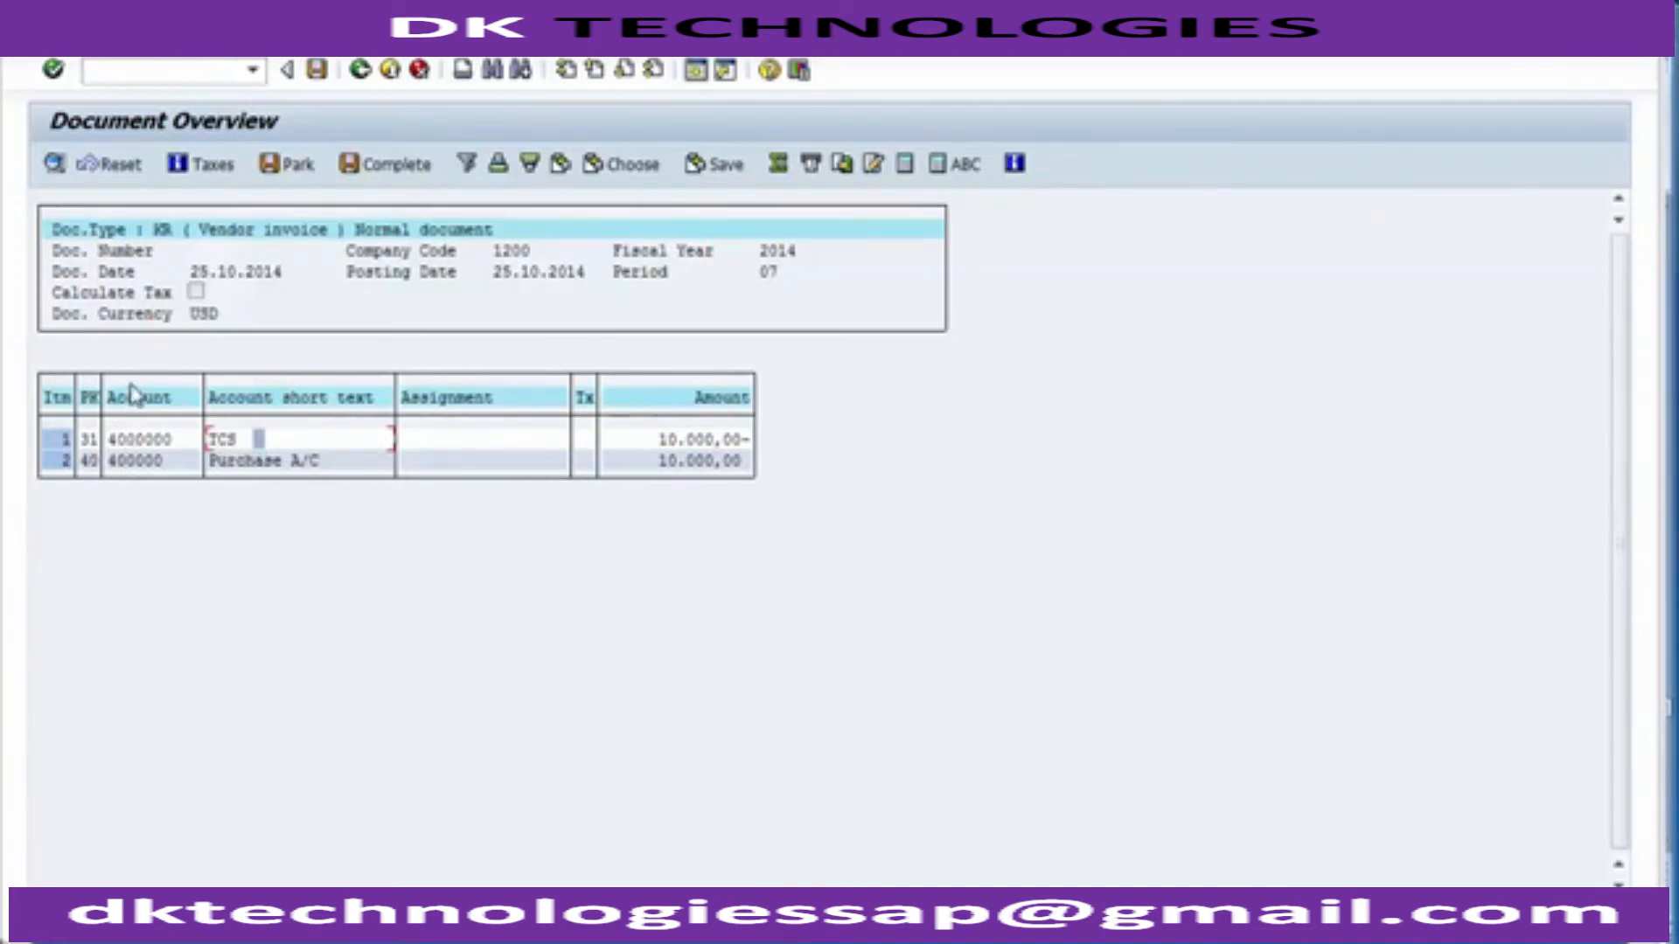
pyautogui.click(89, 462)
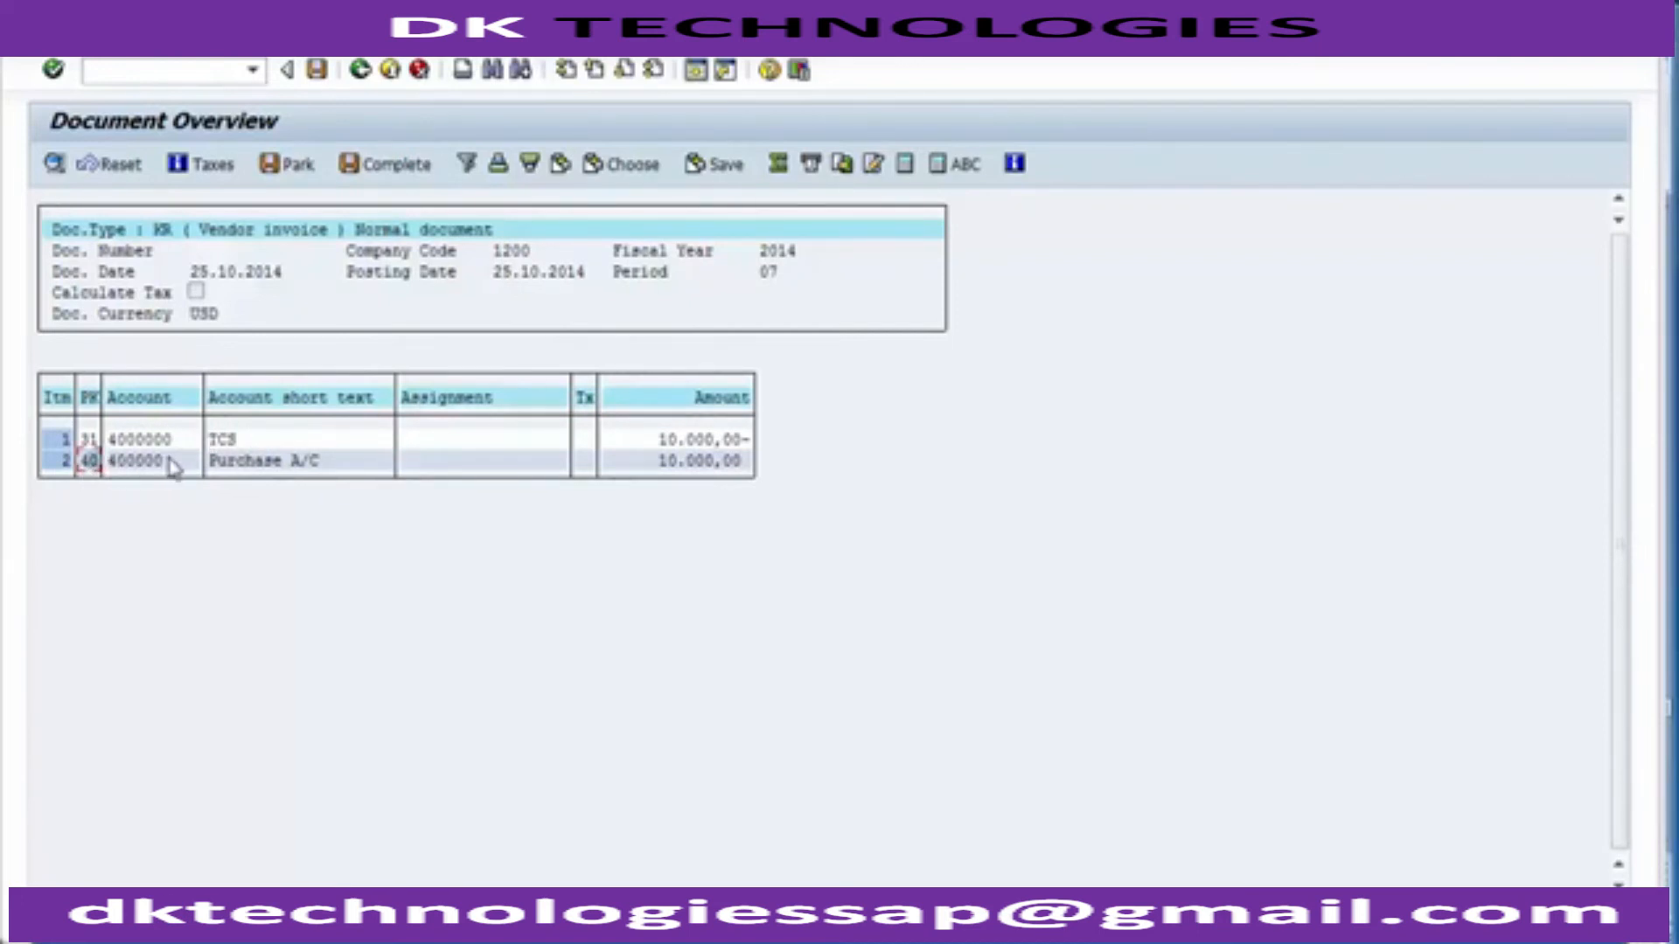
pyautogui.click(320, 78)
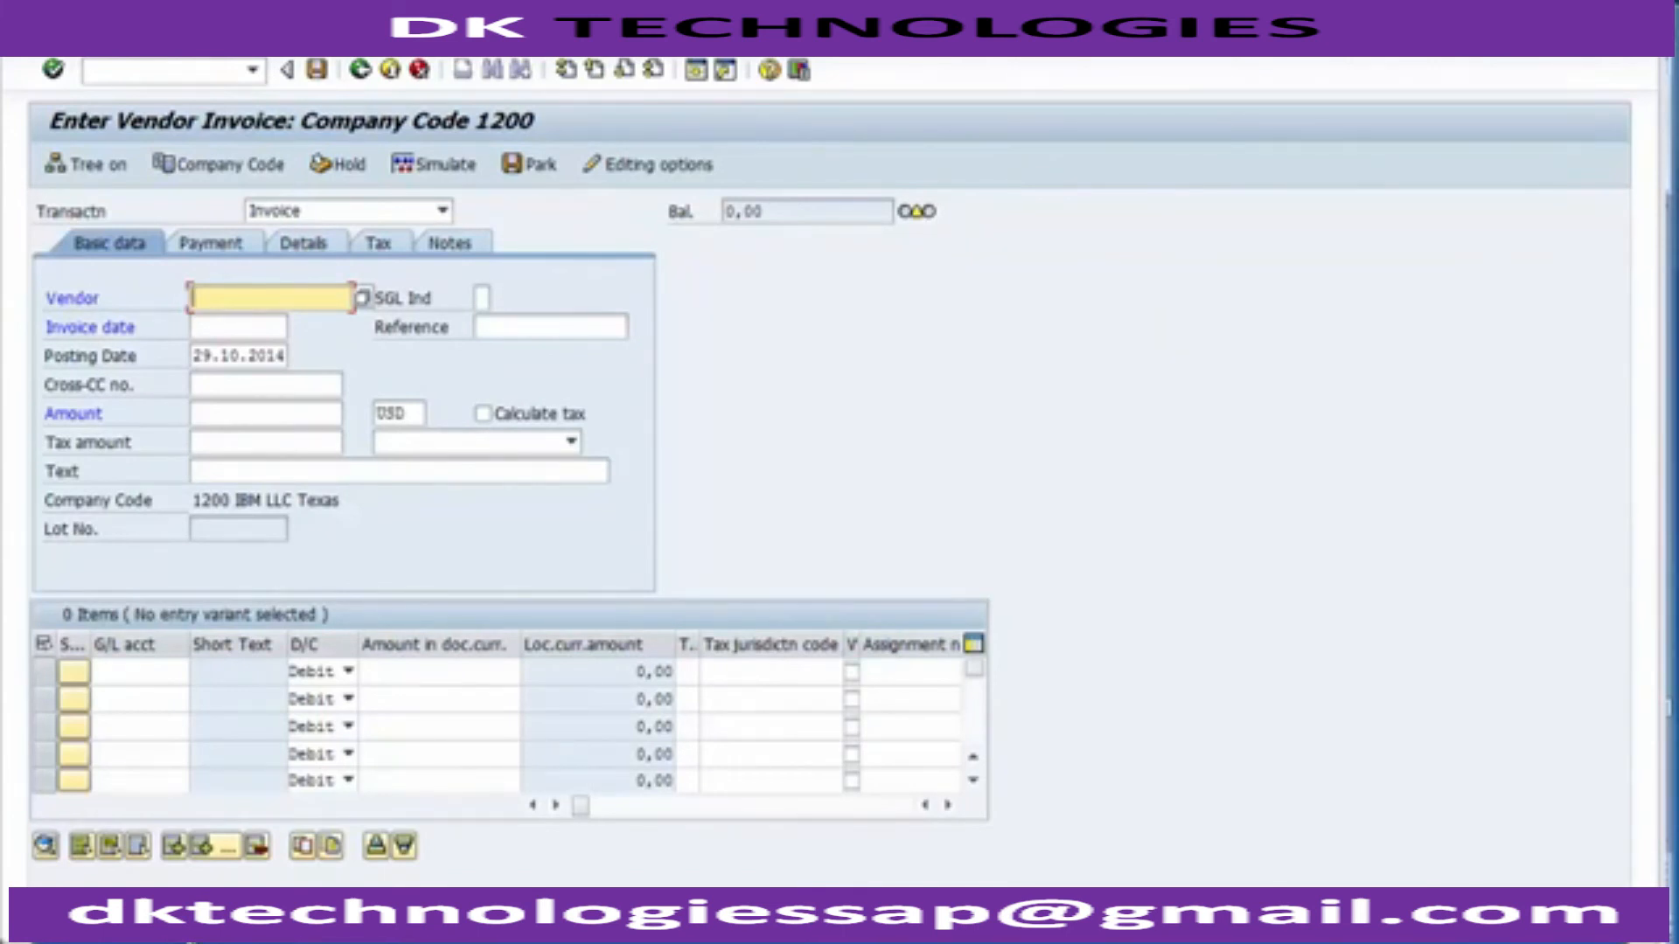
# Step: Leave the invoice entry and open the document display transaction FB03
pyautogui.click(161, 68)
pyautogui.write('/n')
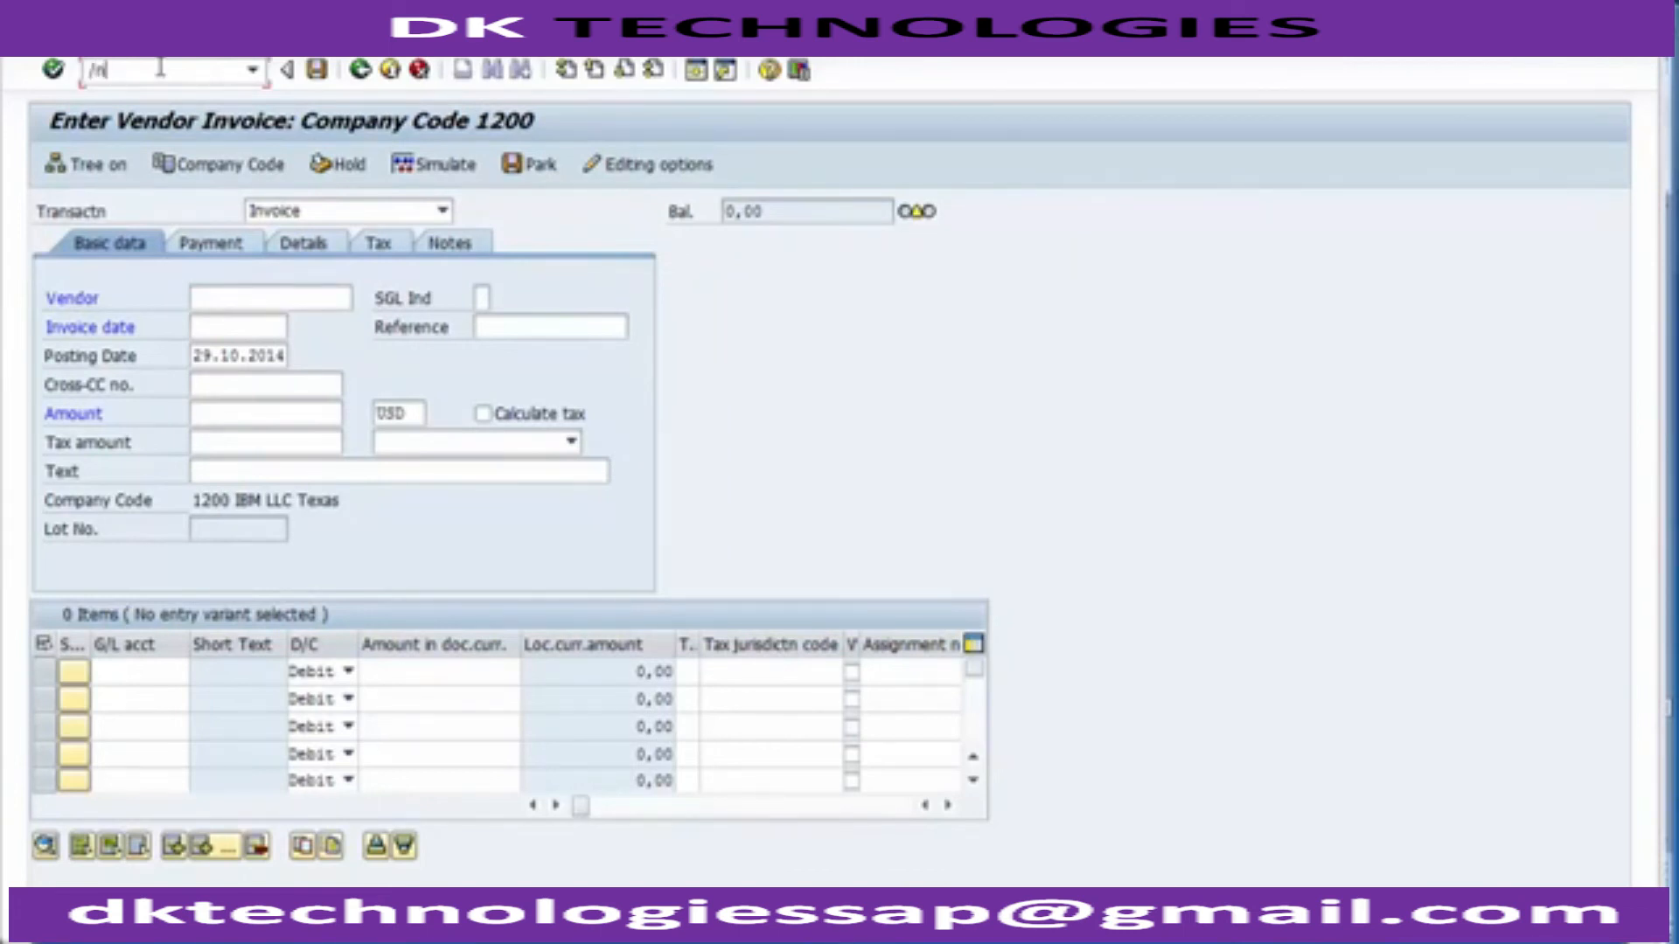
pyautogui.write('fb6')
pyautogui.write('03')
pyautogui.press('Return')
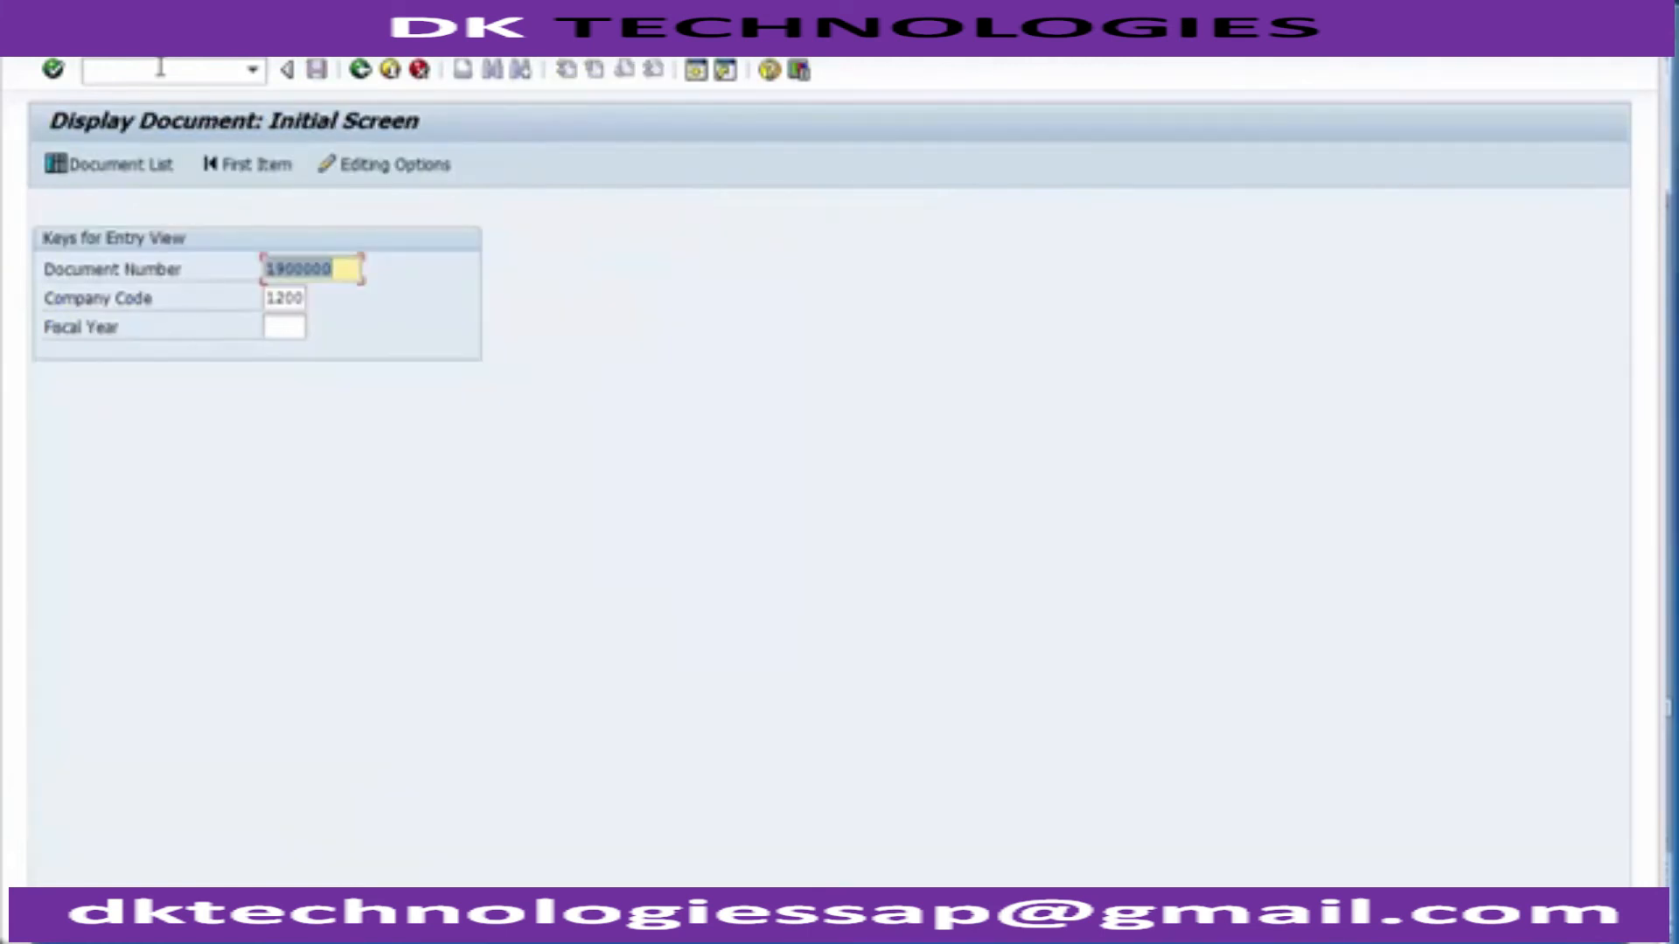
# Step: Display document 1900000 of company code 1200 for fiscal year 2014
pyautogui.write('190')
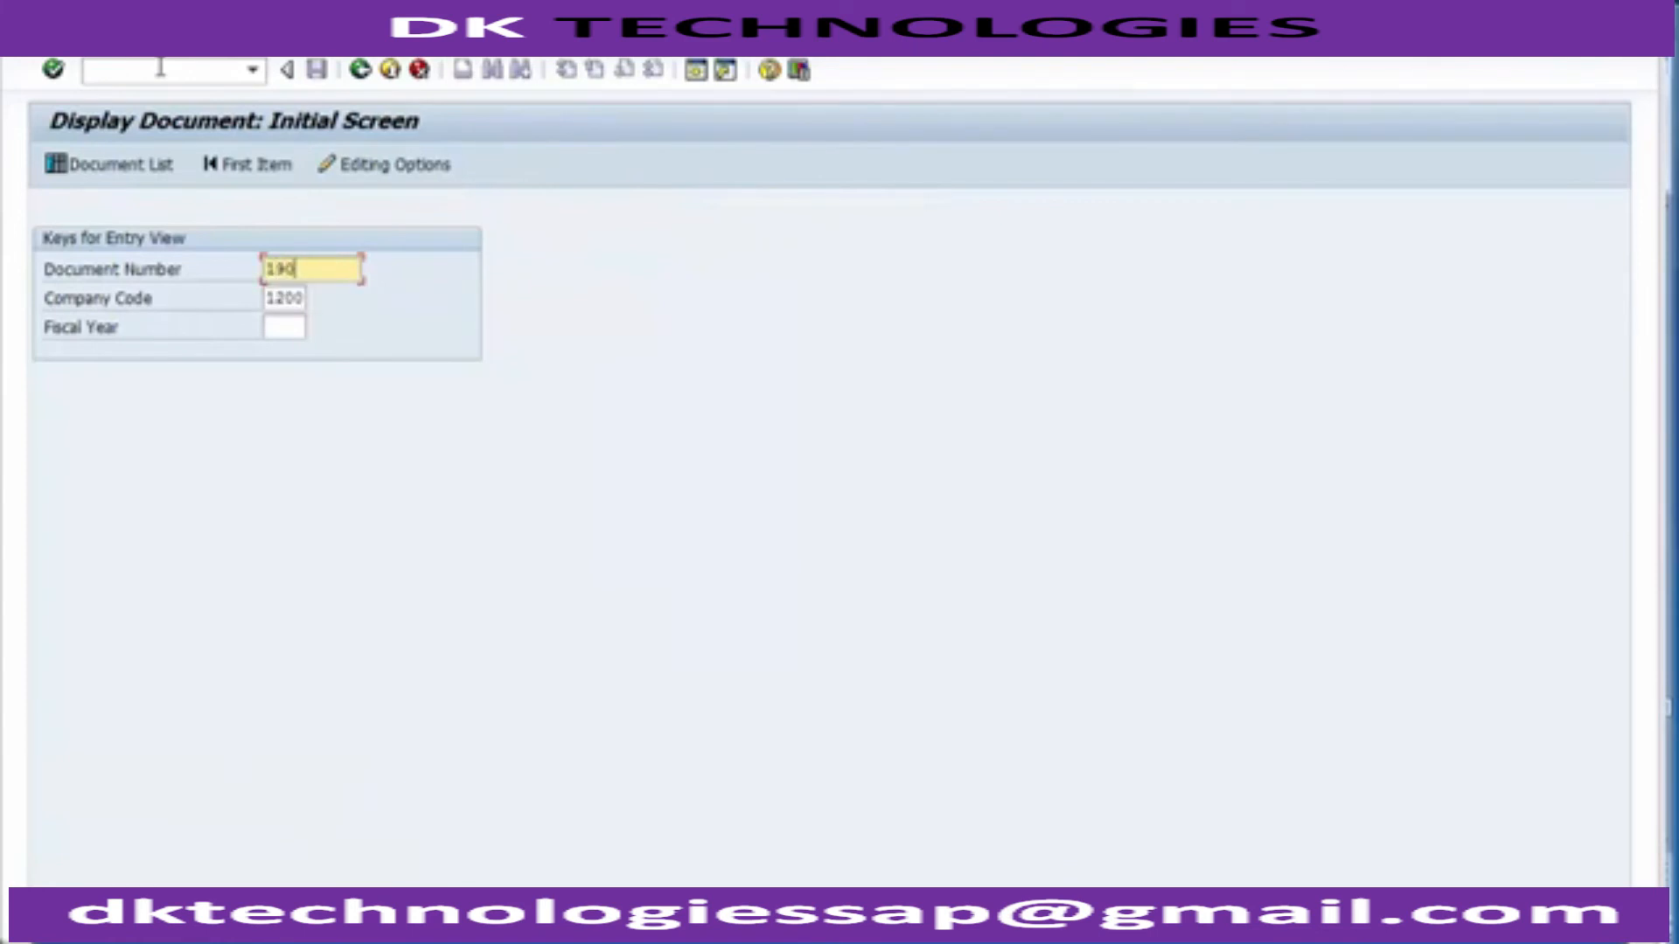
pyautogui.write('0000')
pyautogui.click(281, 326)
pyautogui.write('2014')
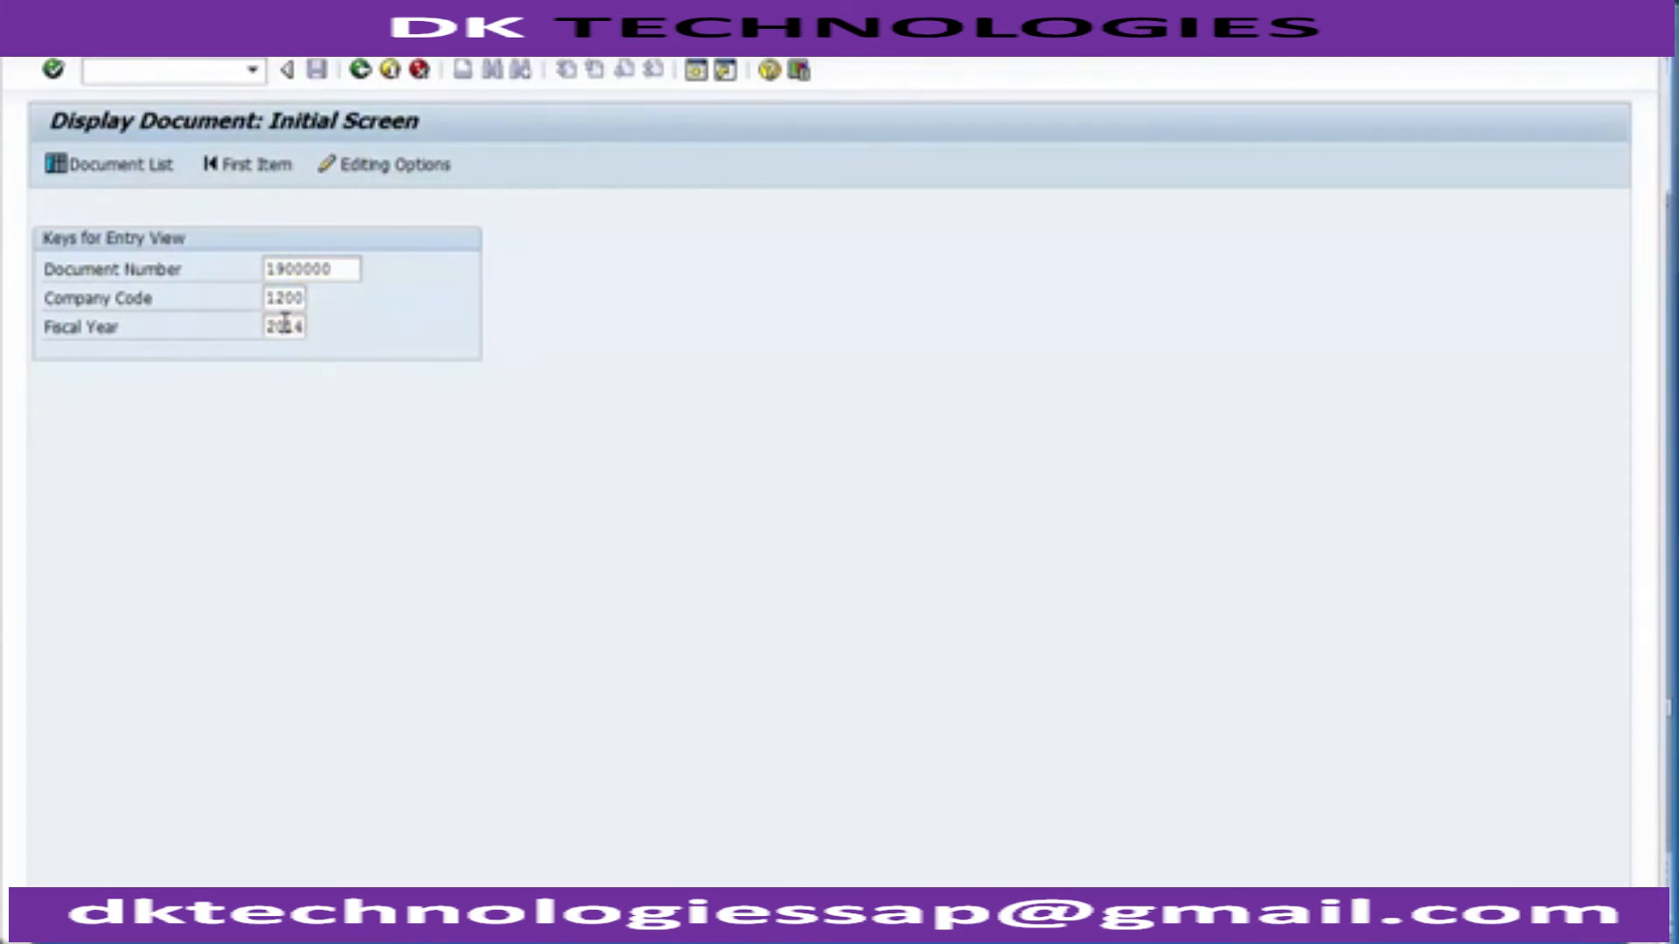
pyautogui.press('Return')
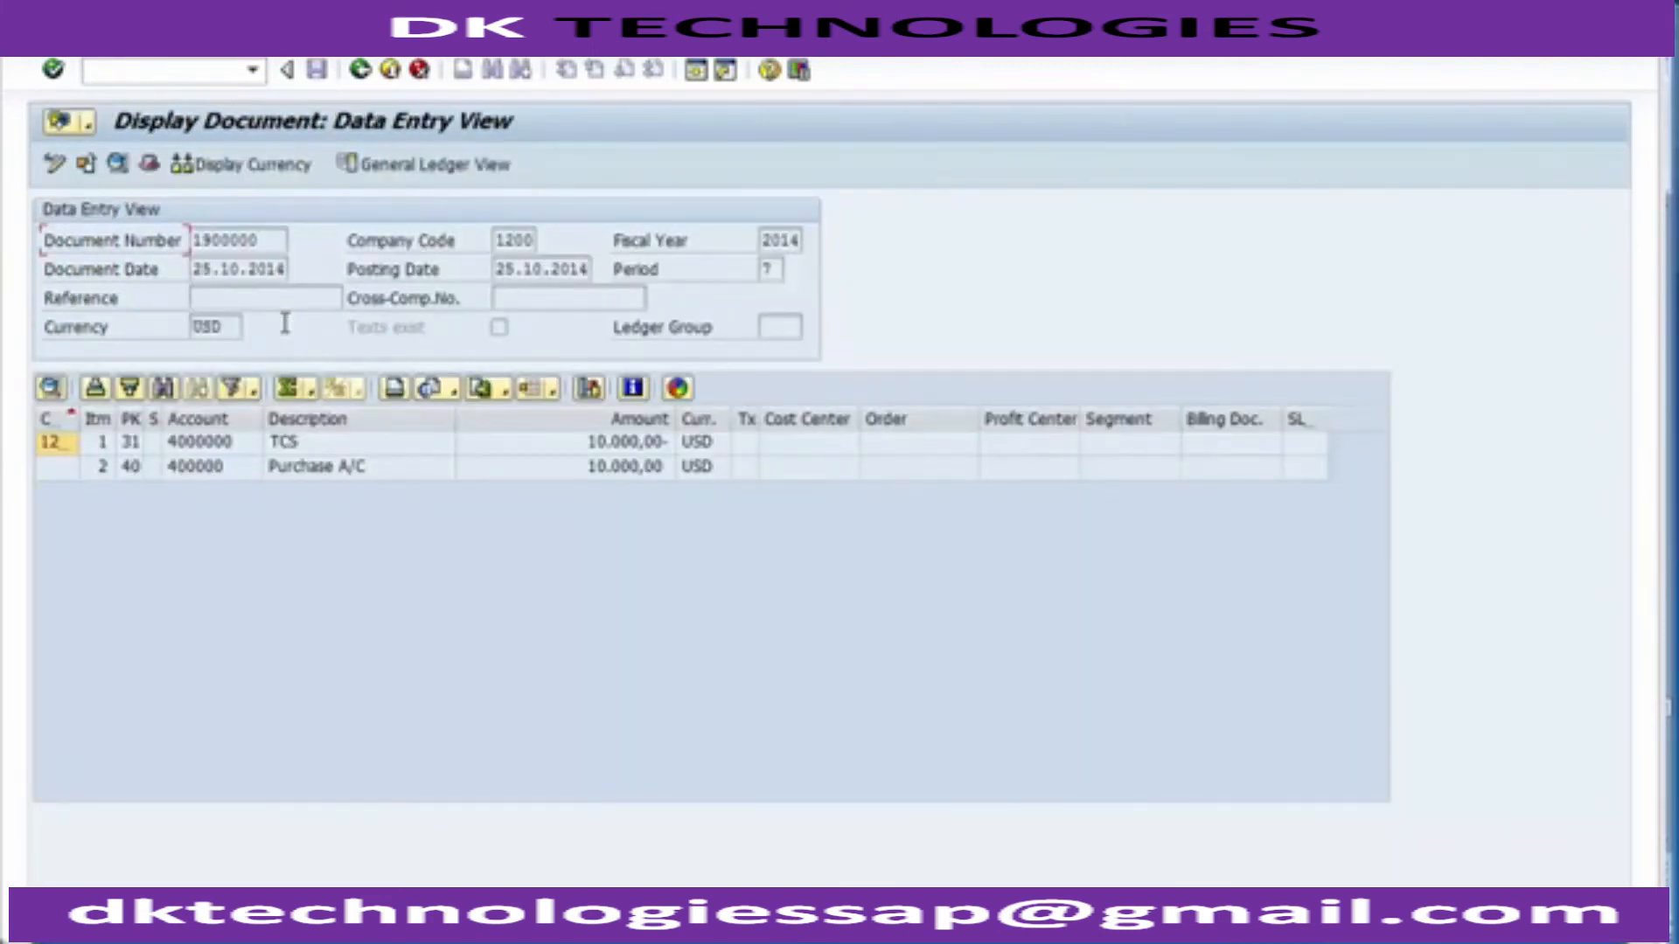
# Step: Examine the posting keys and descriptions of the vendor and purchase line items in the data entry view
pyautogui.click(327, 448)
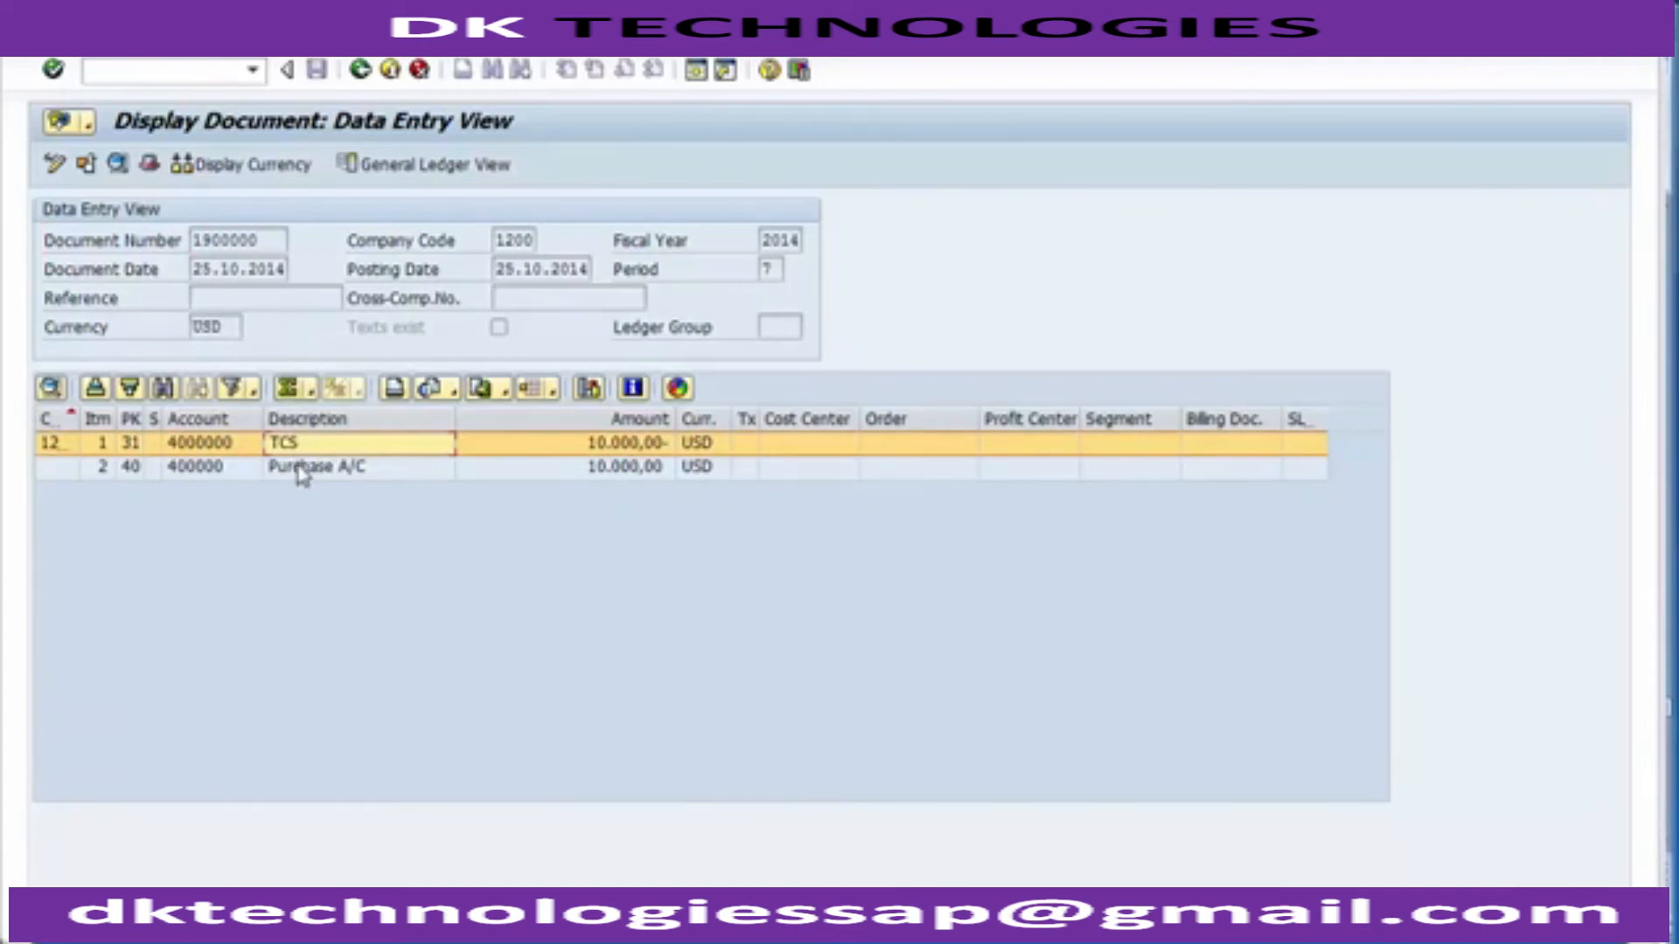
pyautogui.click(297, 468)
pyautogui.click(297, 448)
pyautogui.click(133, 446)
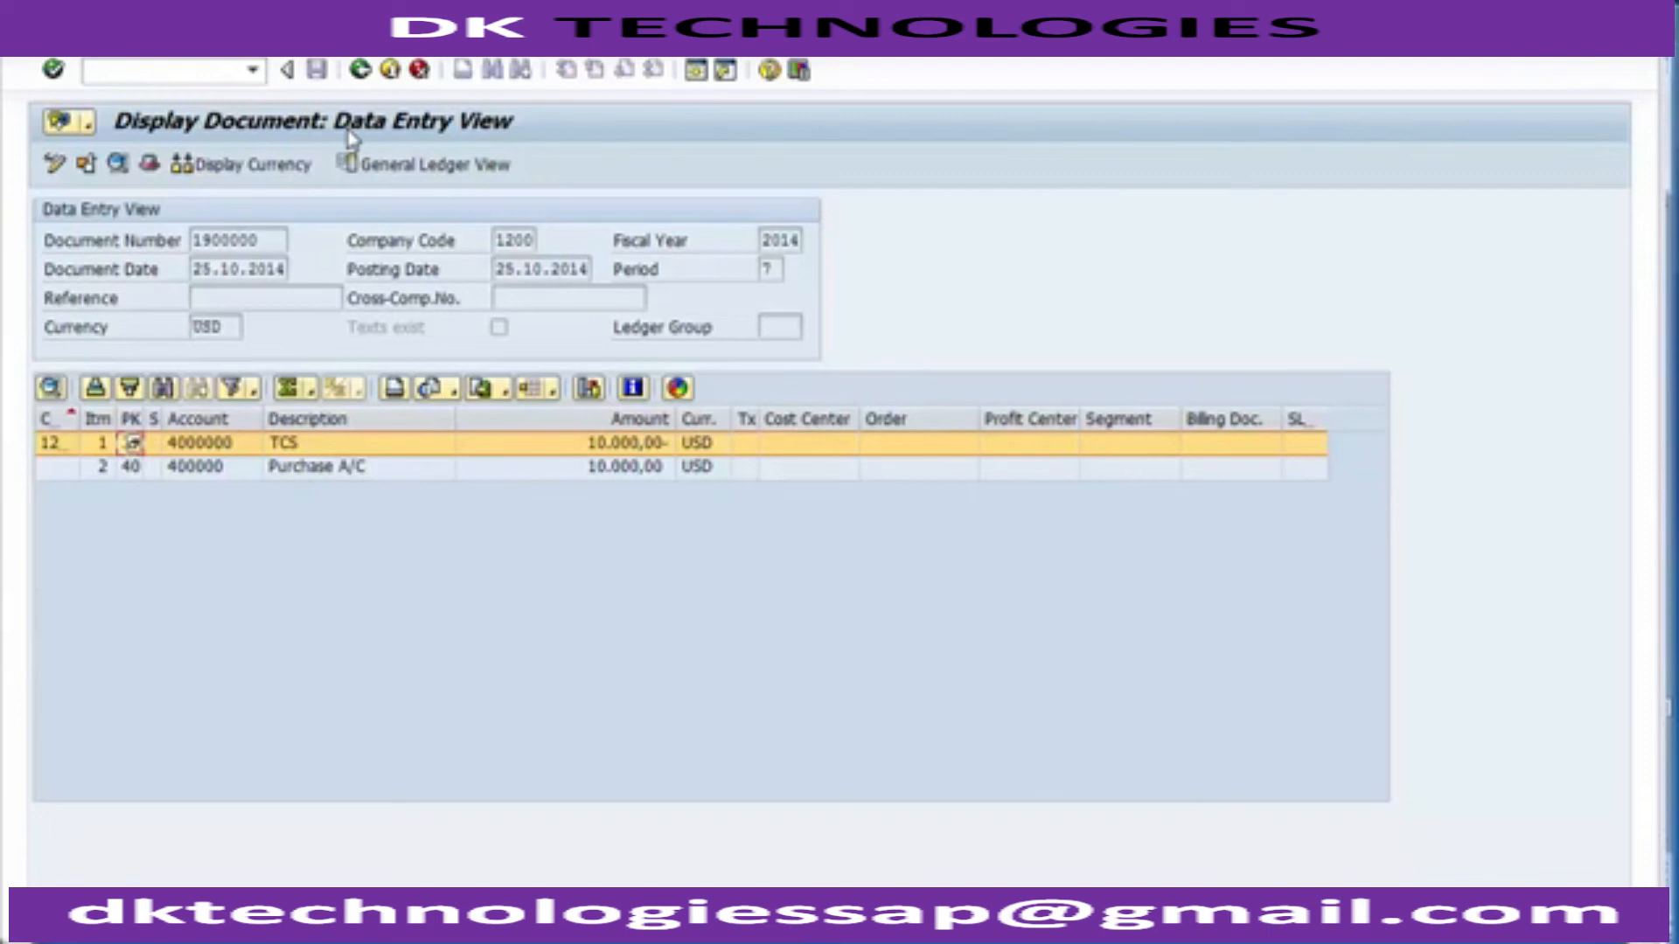
pyautogui.click(335, 450)
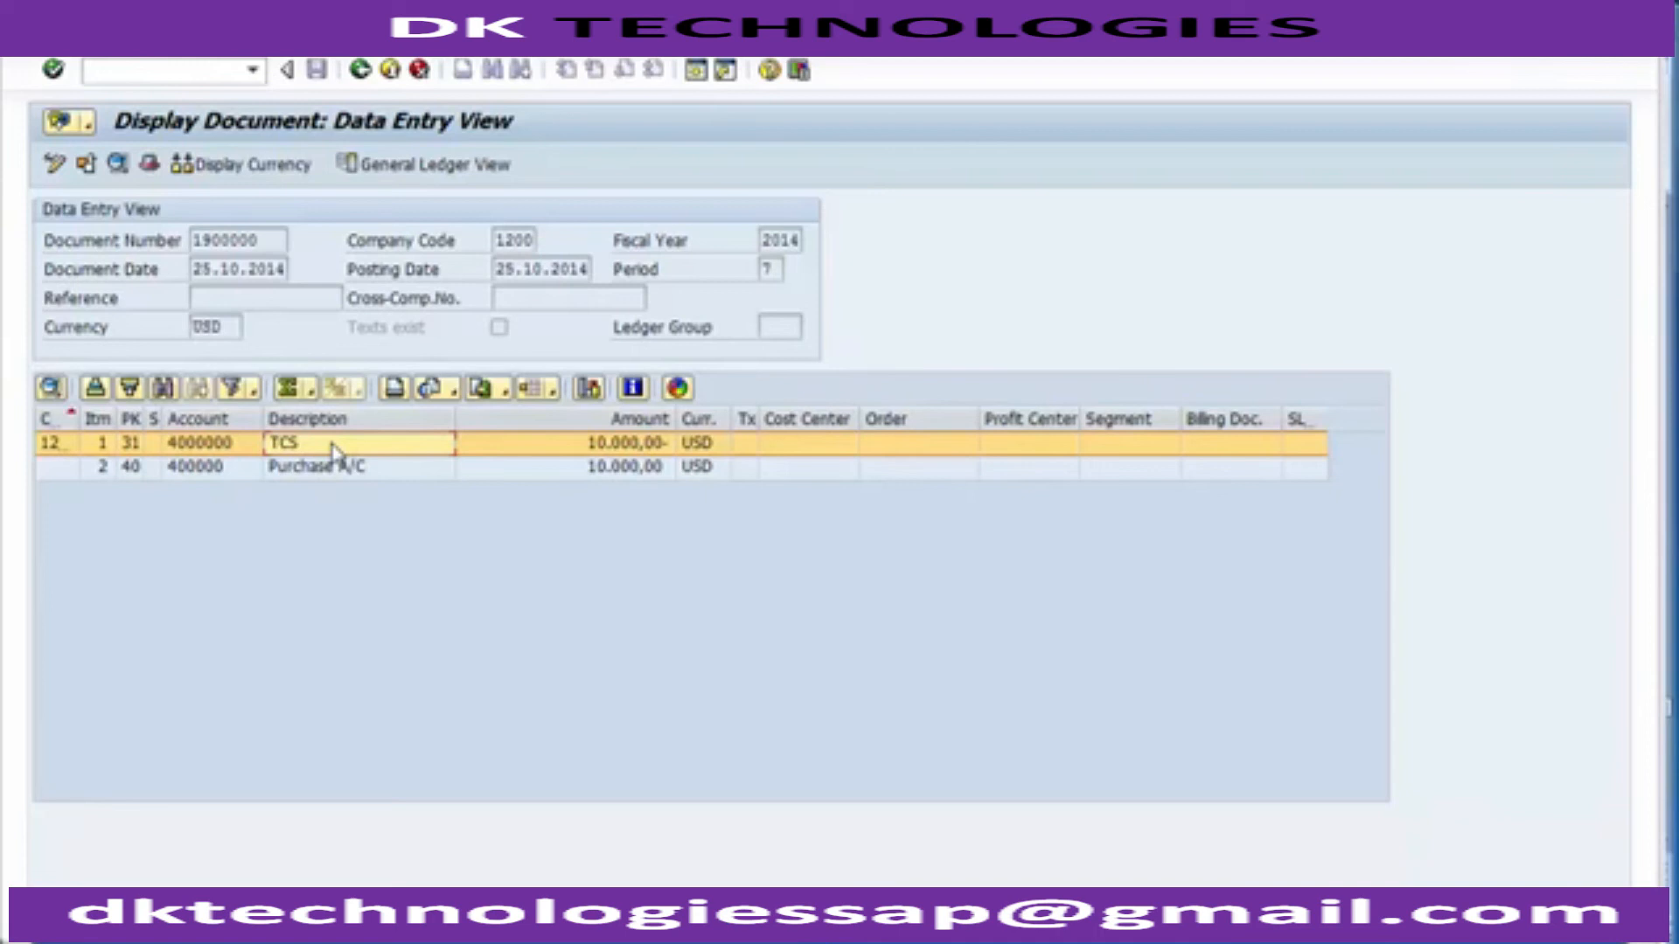
# Step: Show the document in the general ledger view and examine the accounts of both line items
pyautogui.click(433, 174)
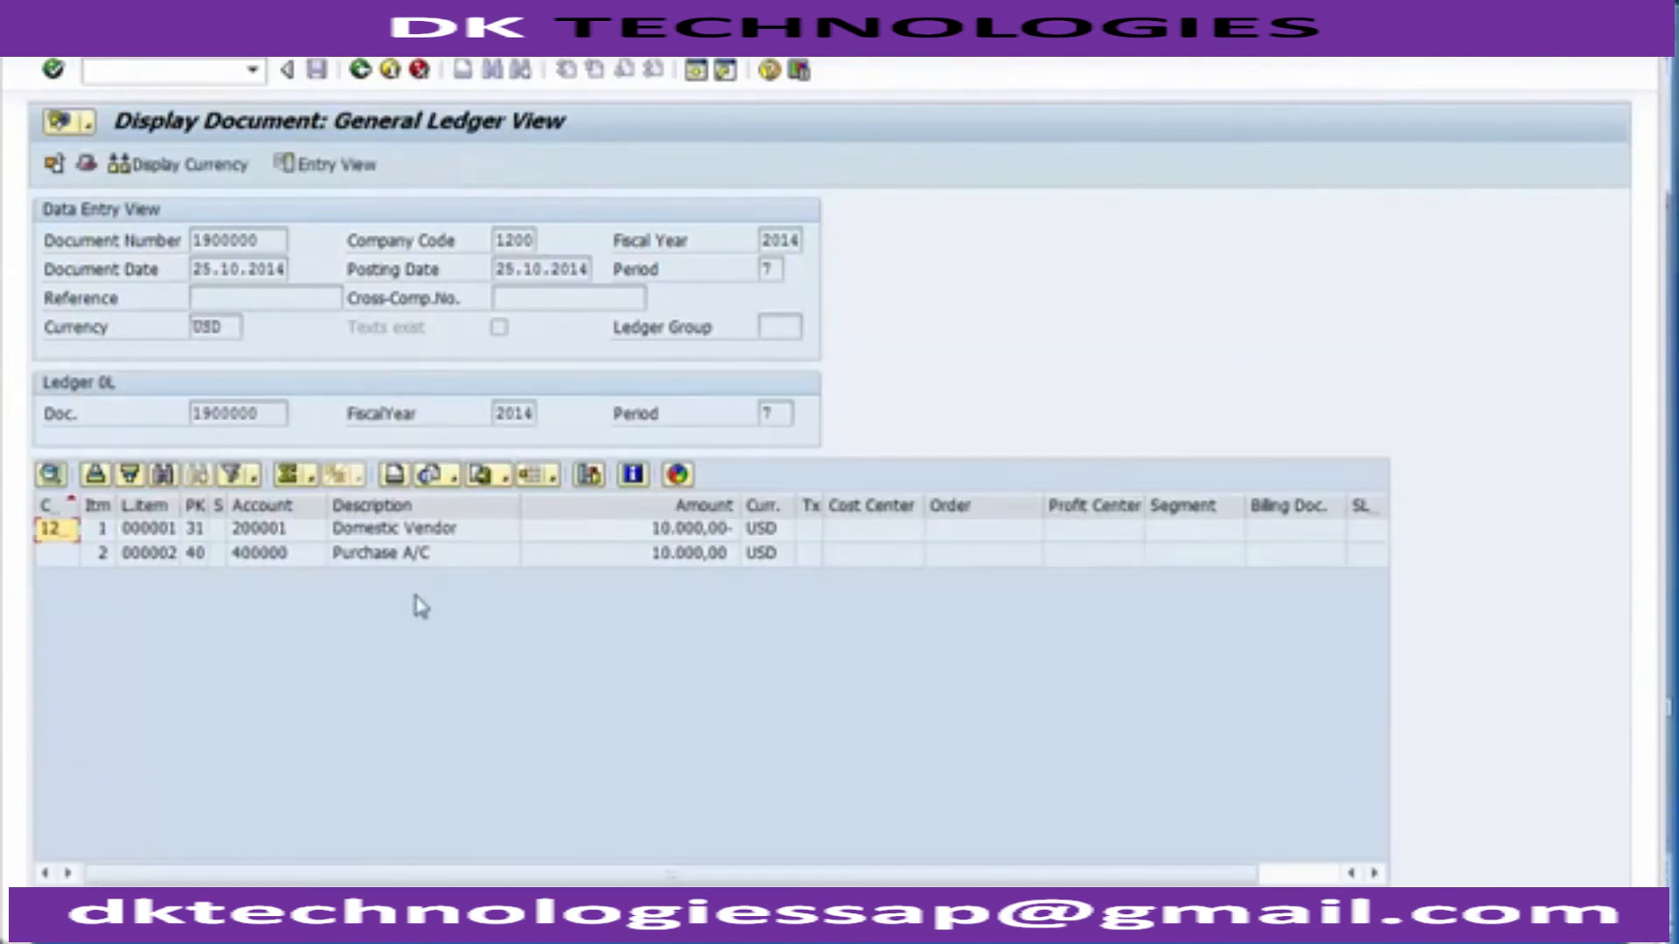
pyautogui.click(407, 533)
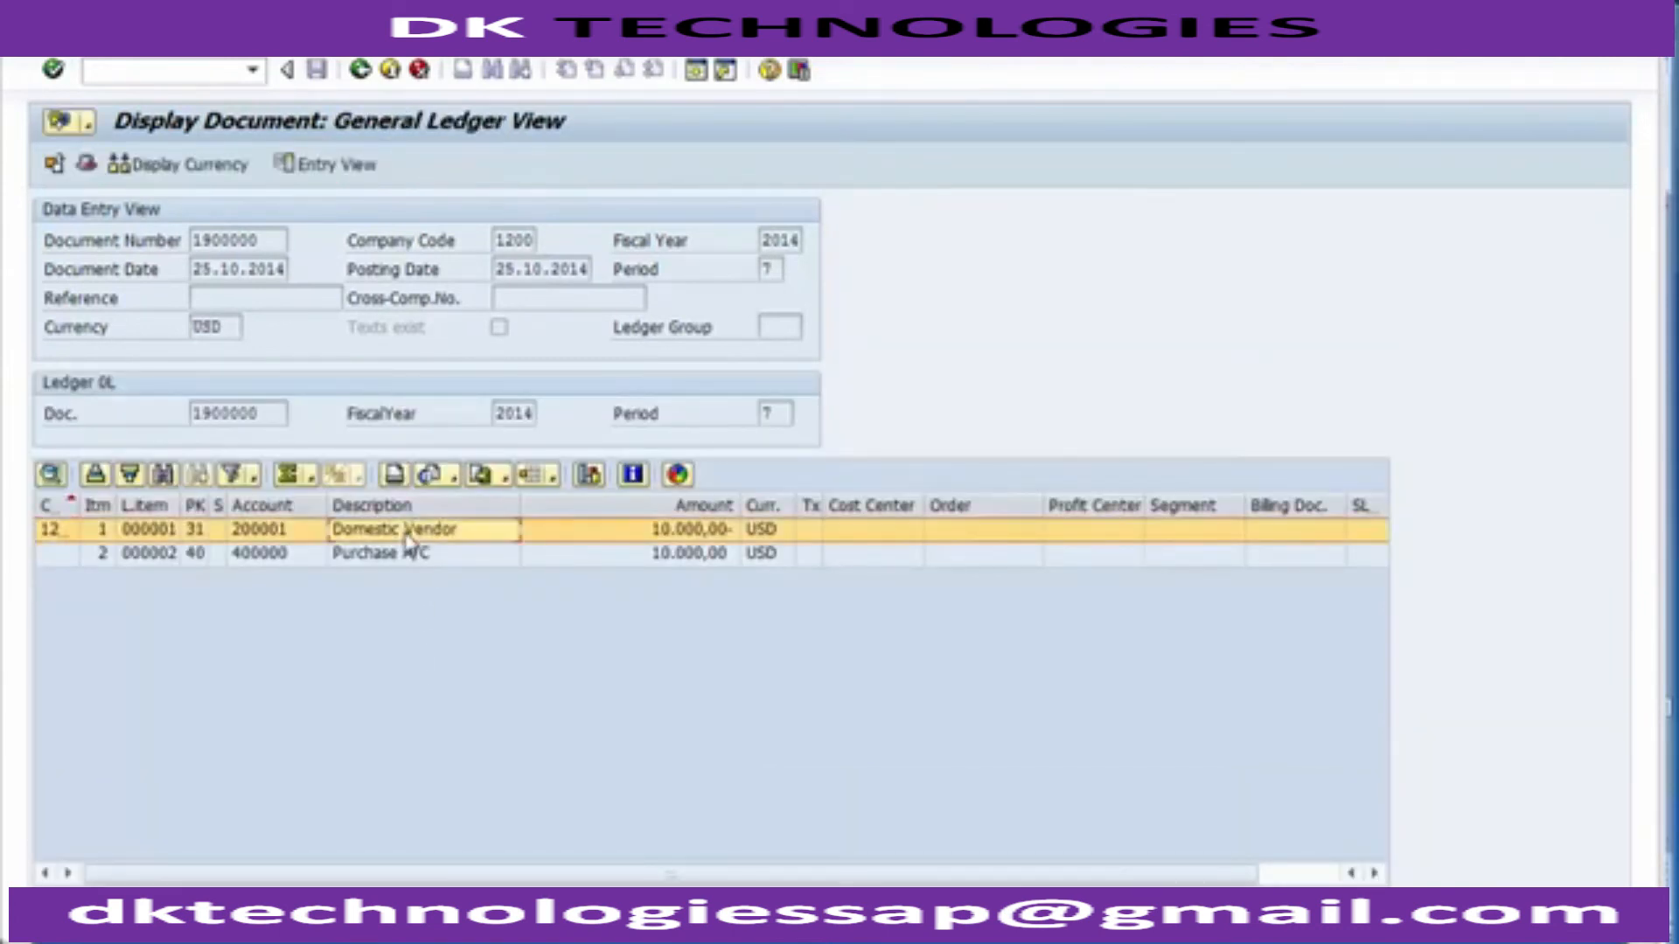
pyautogui.click(281, 552)
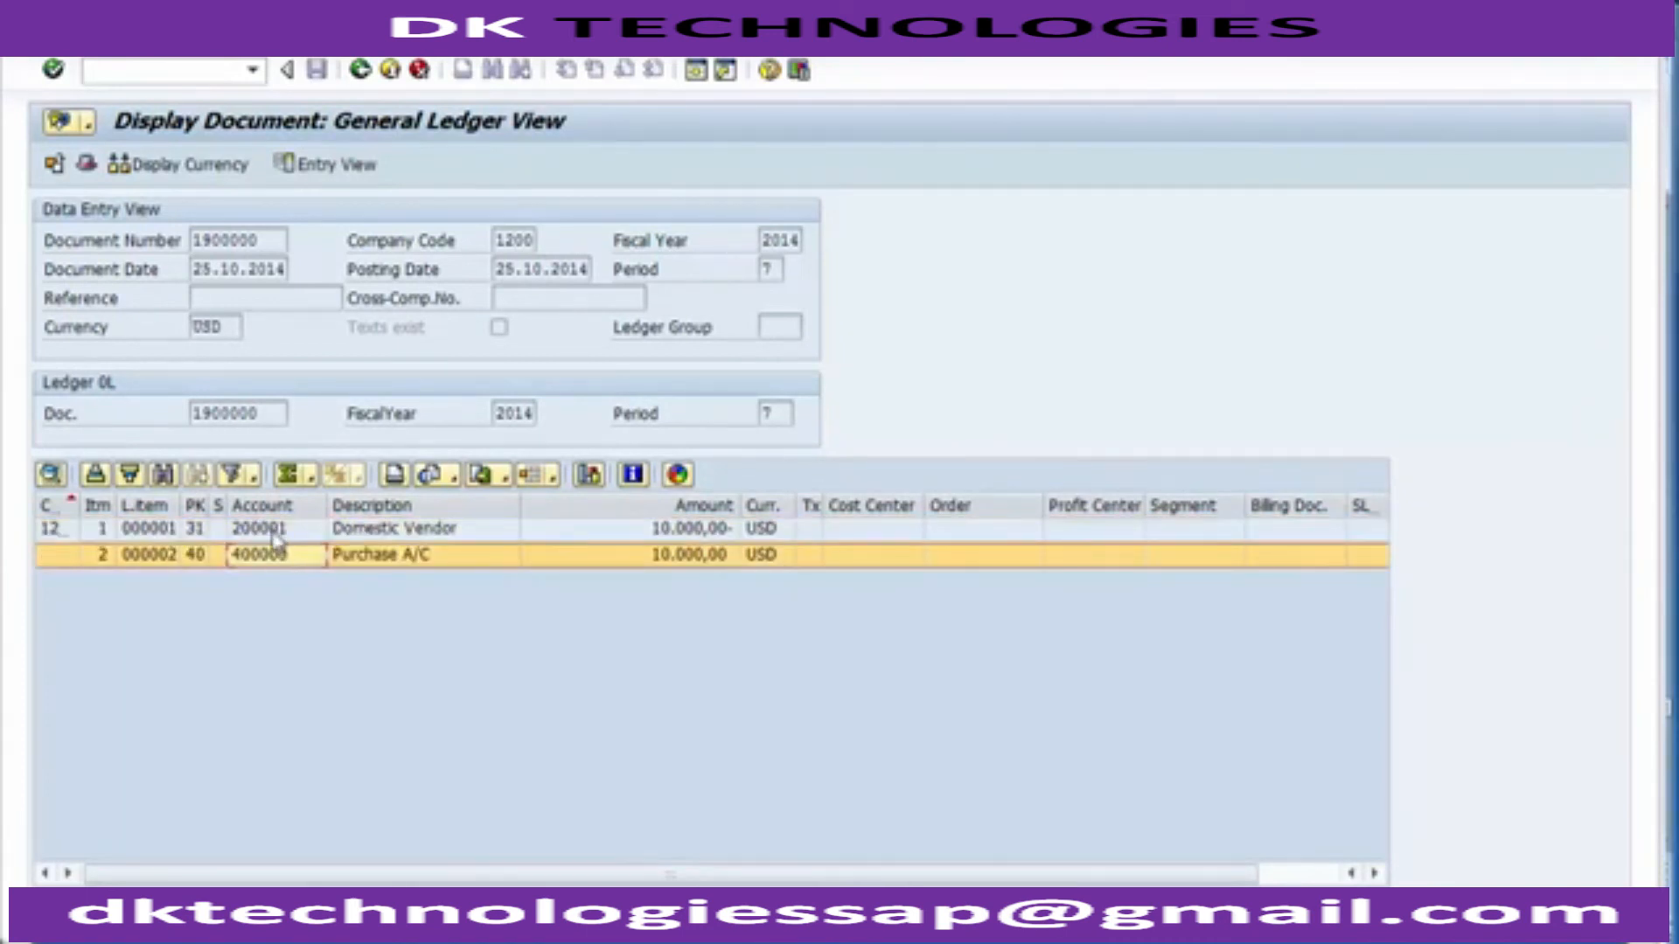
pyautogui.click(274, 533)
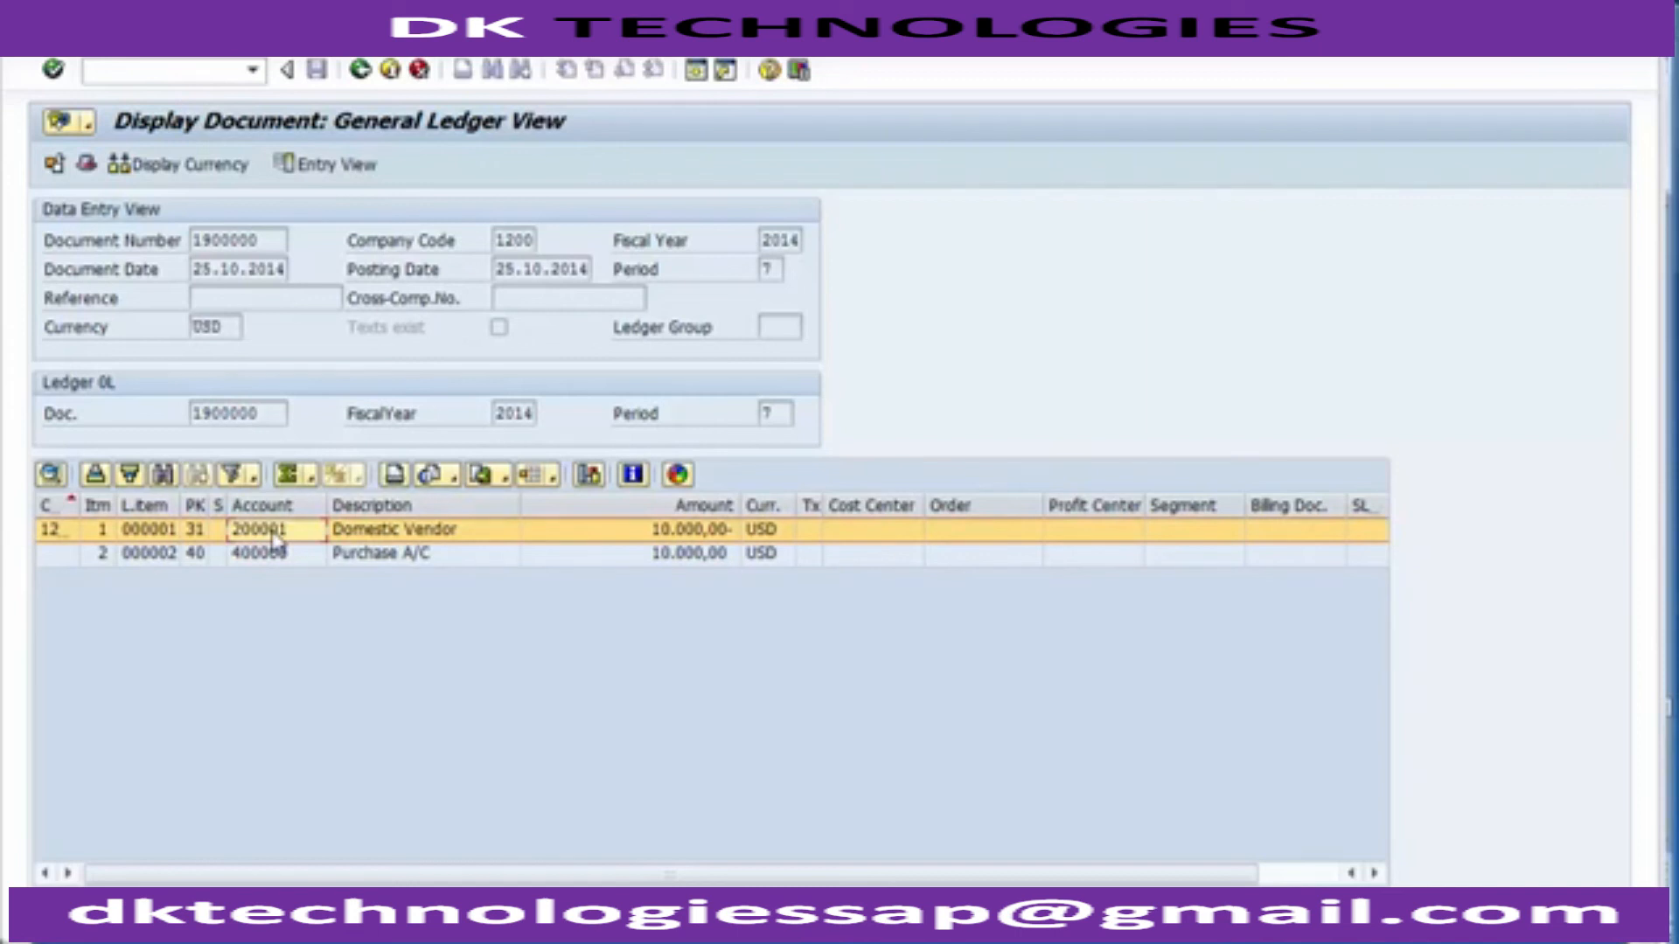
# Step: Exit the document display and switch to PowerPoint, advancing to the Outgoing Payment – F-53 slide
pyautogui.click(388, 77)
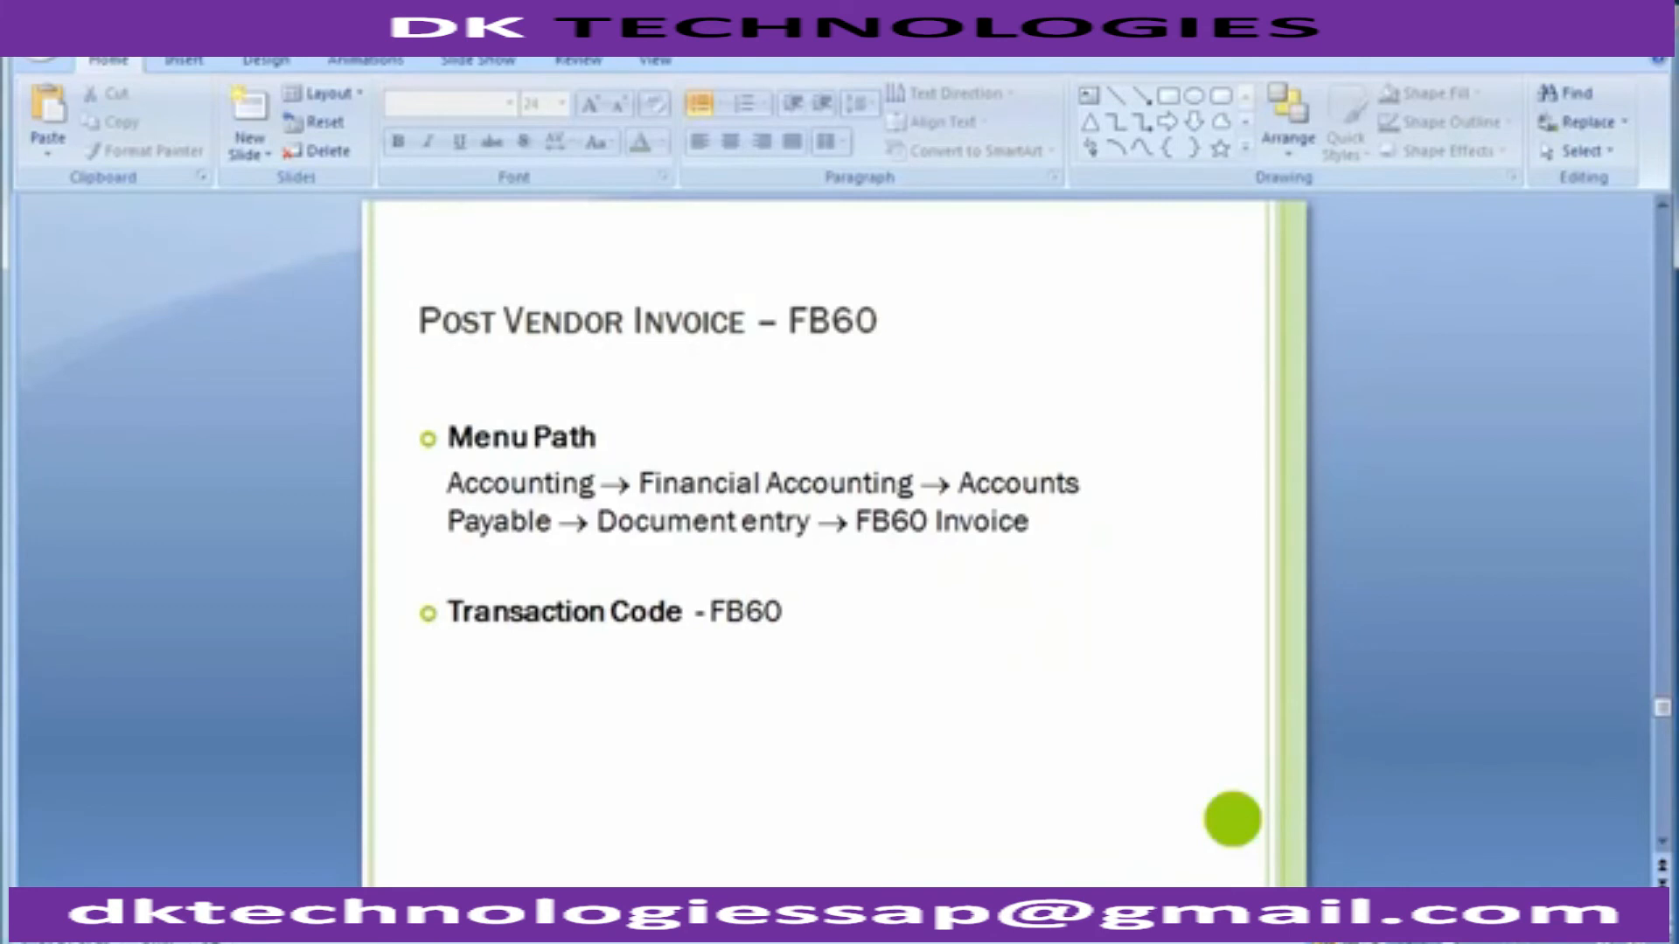
pyautogui.scroll(-1, 834, 542)
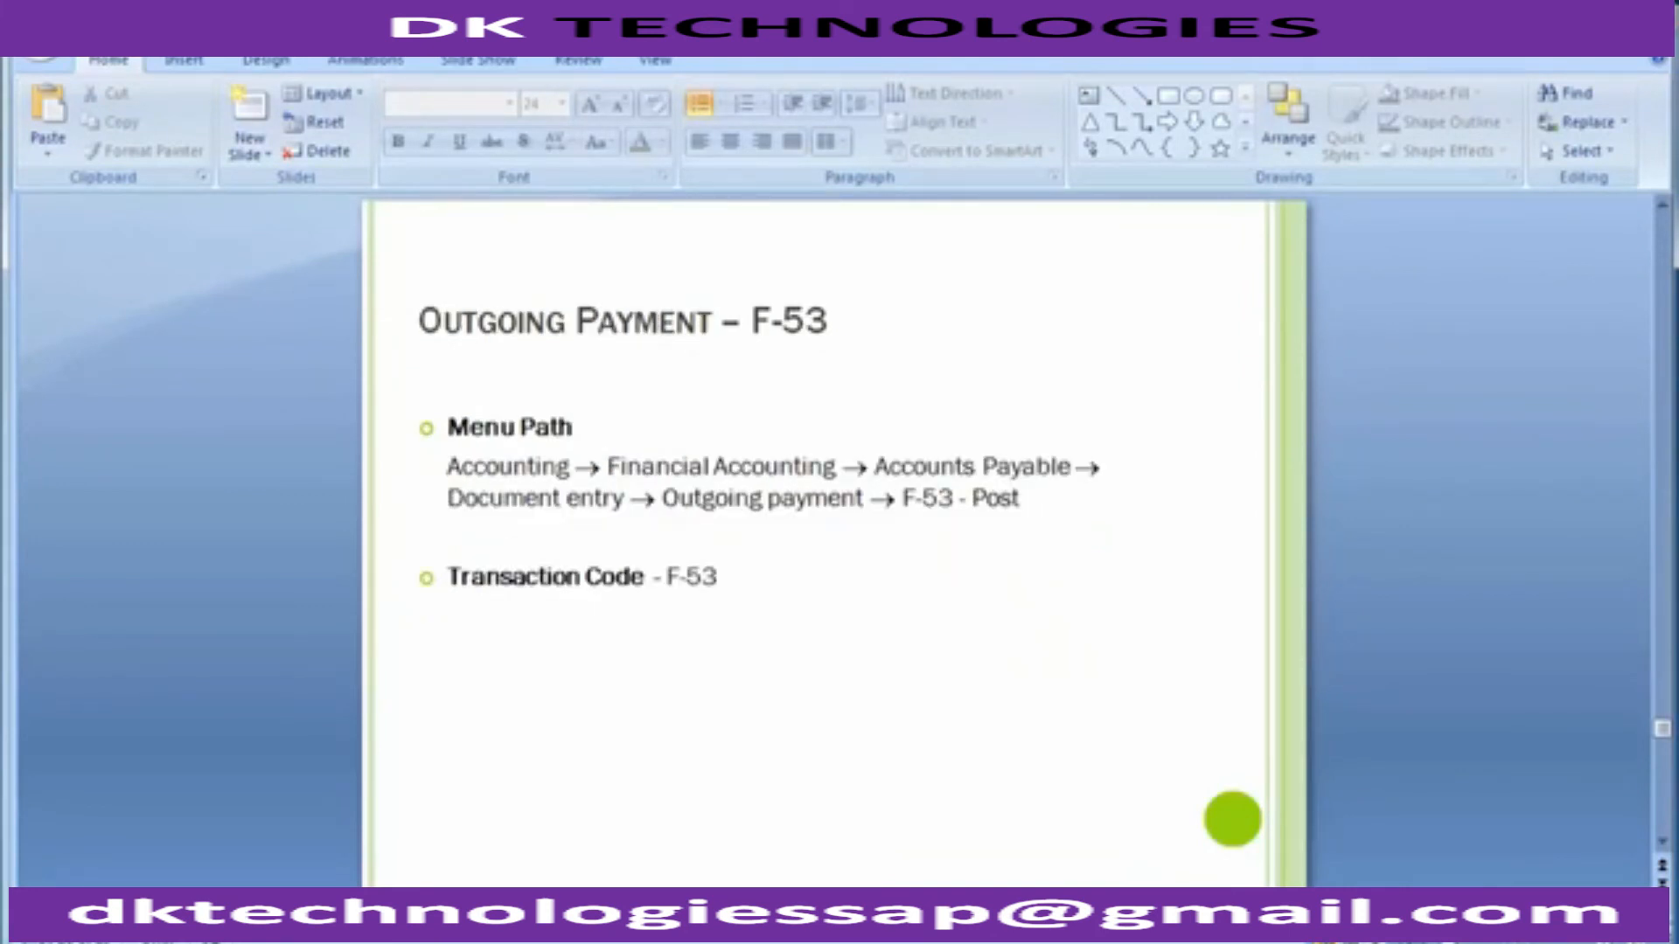